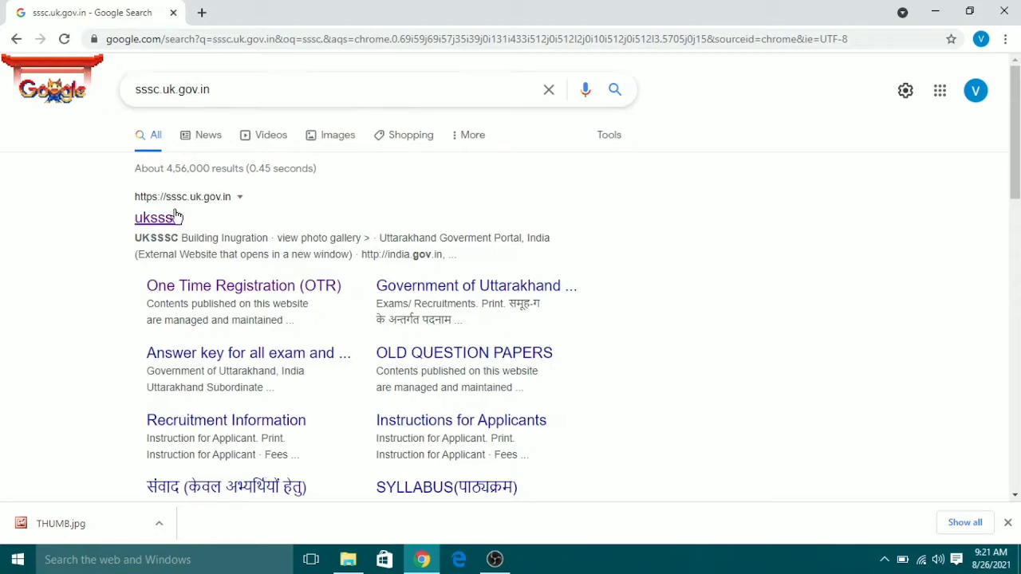
# Open the official UKSSSC site from the search results and go to its One Time Registration (OTR) page.
pyautogui.click(157, 226)
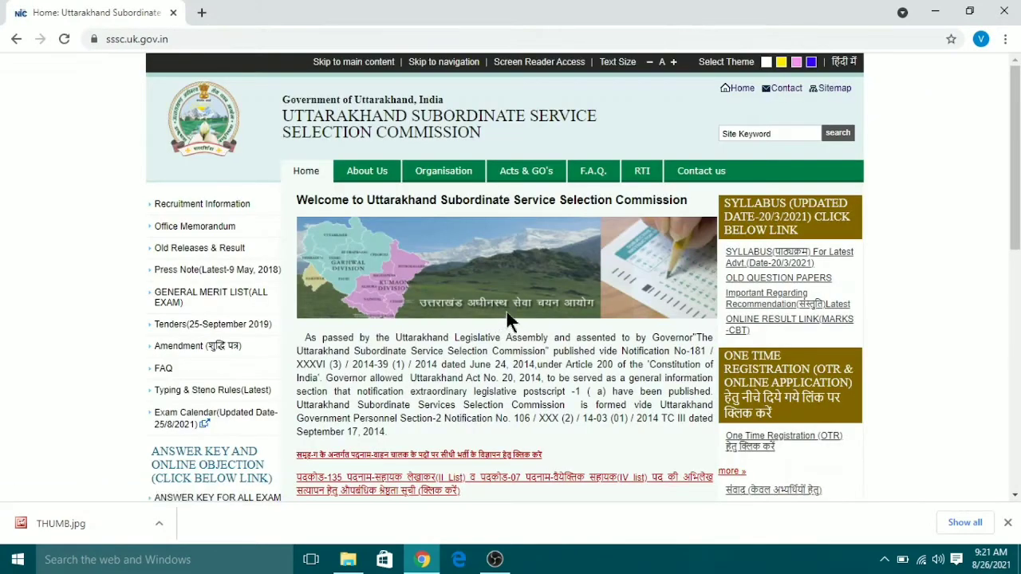
pyautogui.scroll(-2, 506, 310)
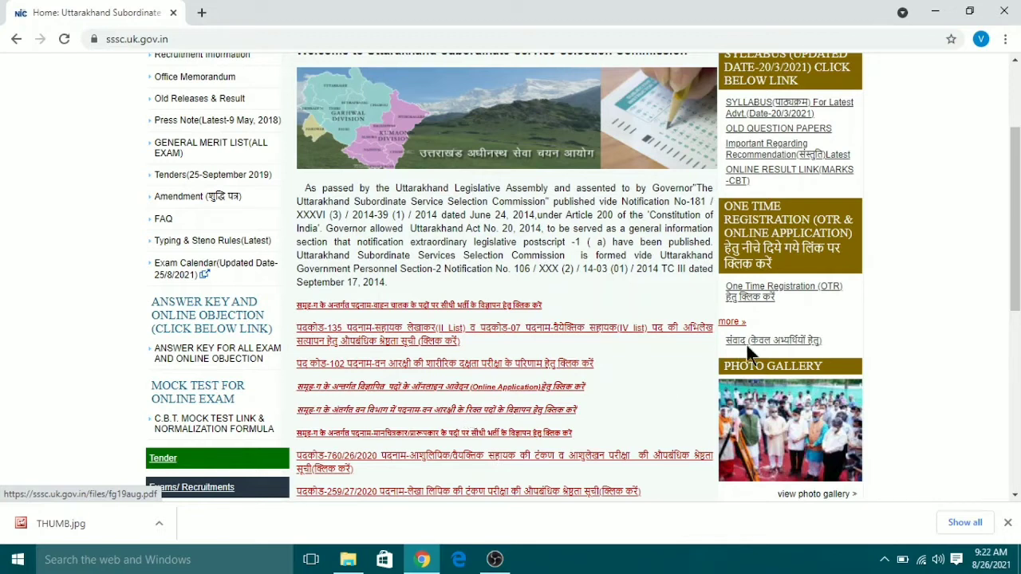
pyautogui.click(761, 292)
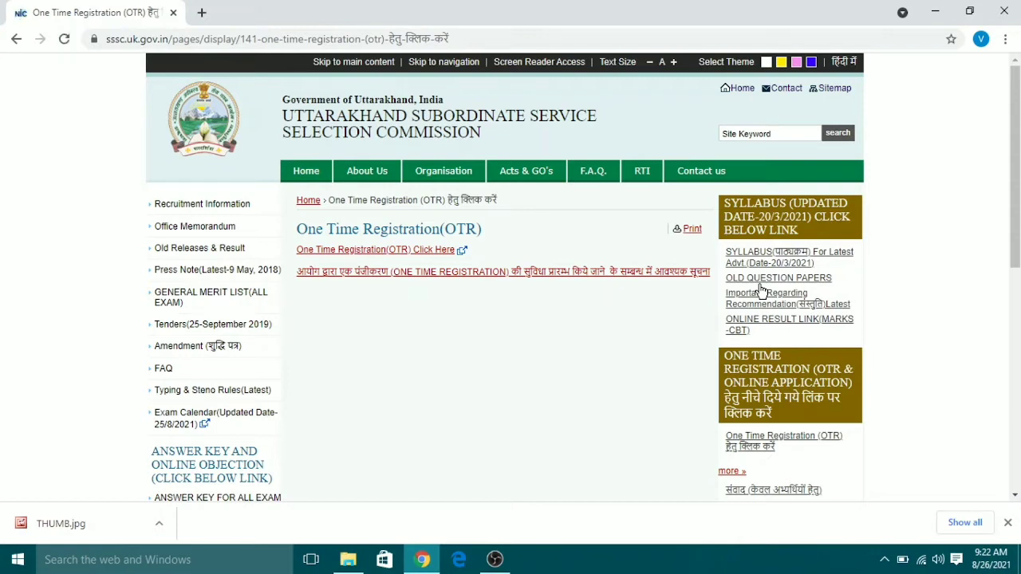
# Start a new candidate registration and enter the candidate's full name, mobile number and e-mail.
pyautogui.click(412, 253)
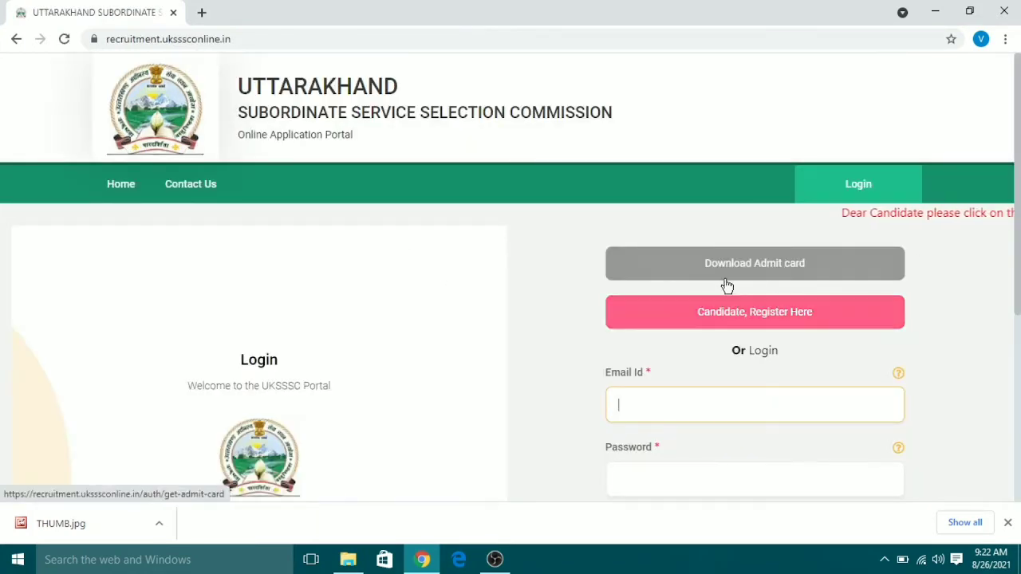
pyautogui.scroll(-1, 728, 287)
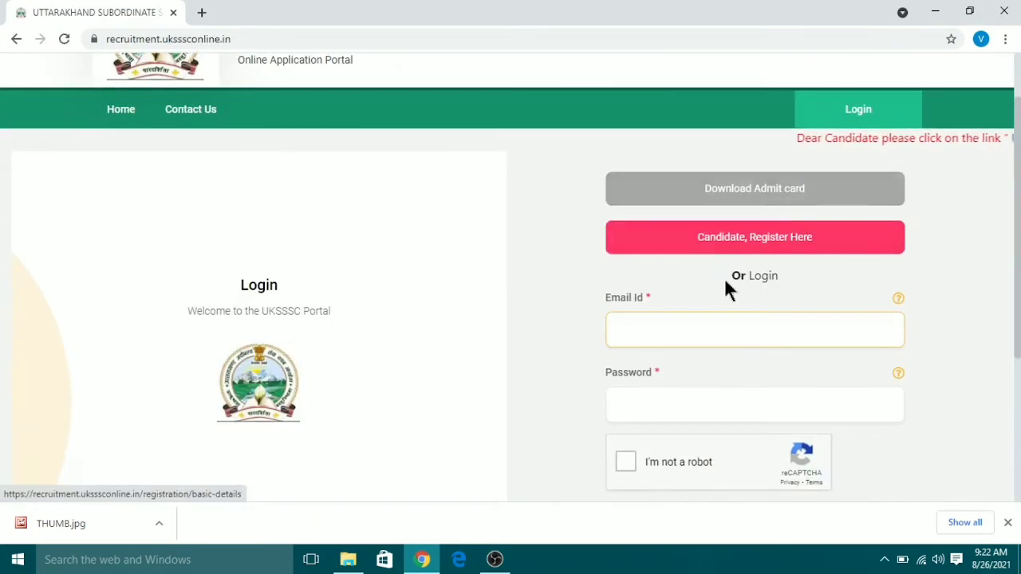
pyautogui.click(744, 237)
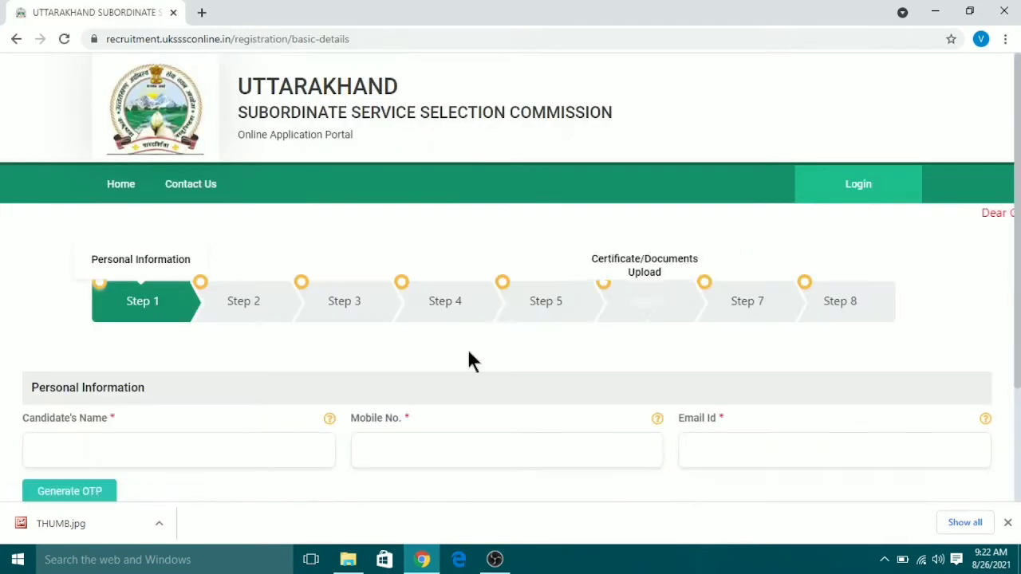
pyautogui.click(120, 447)
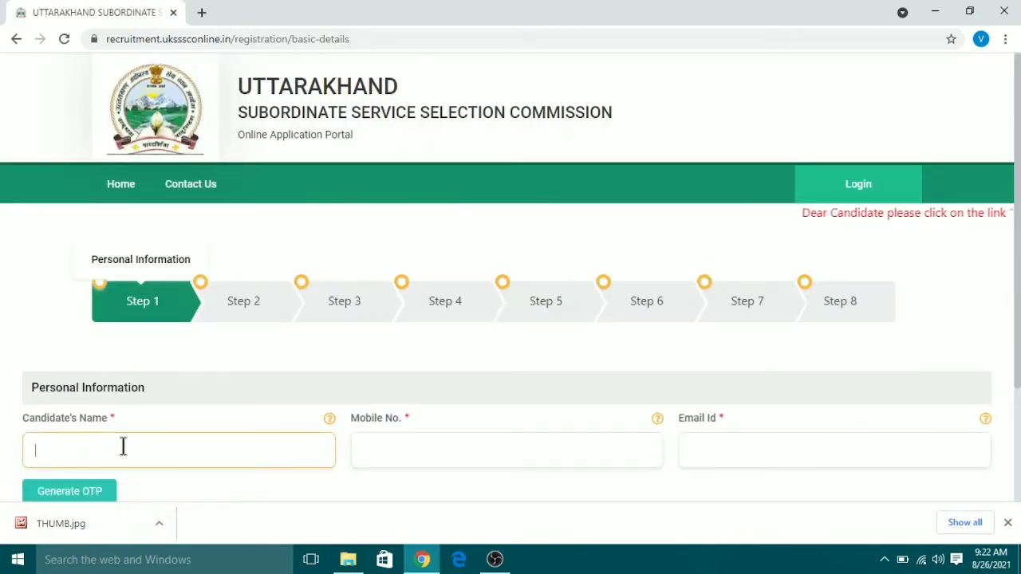
pyautogui.press('Tab')
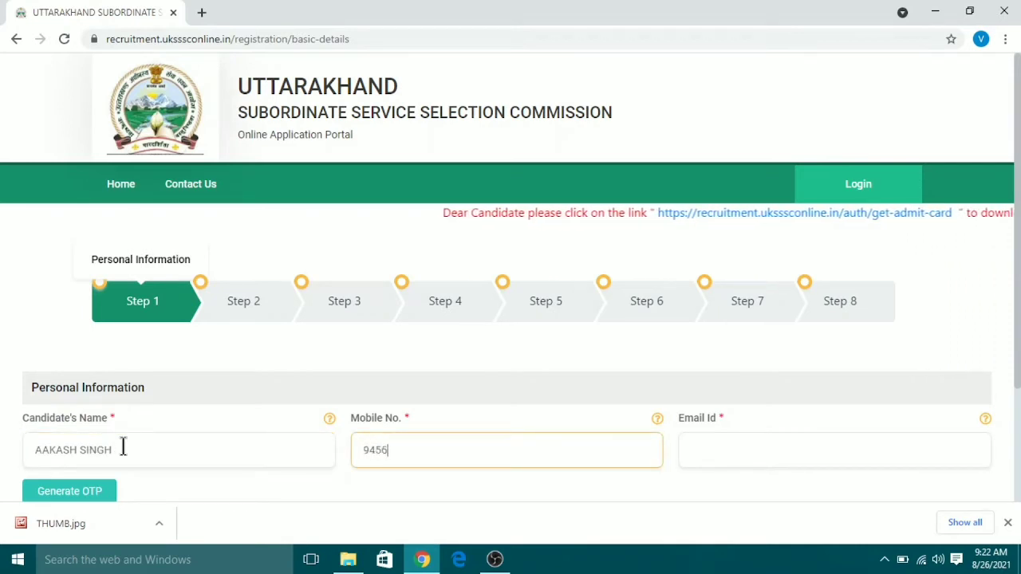
pyautogui.press('Tab')
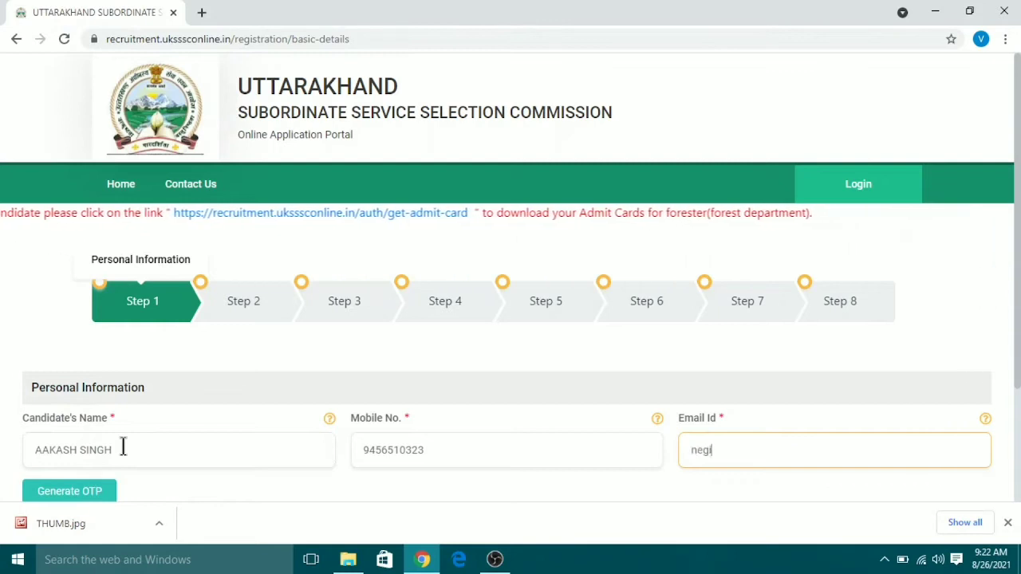
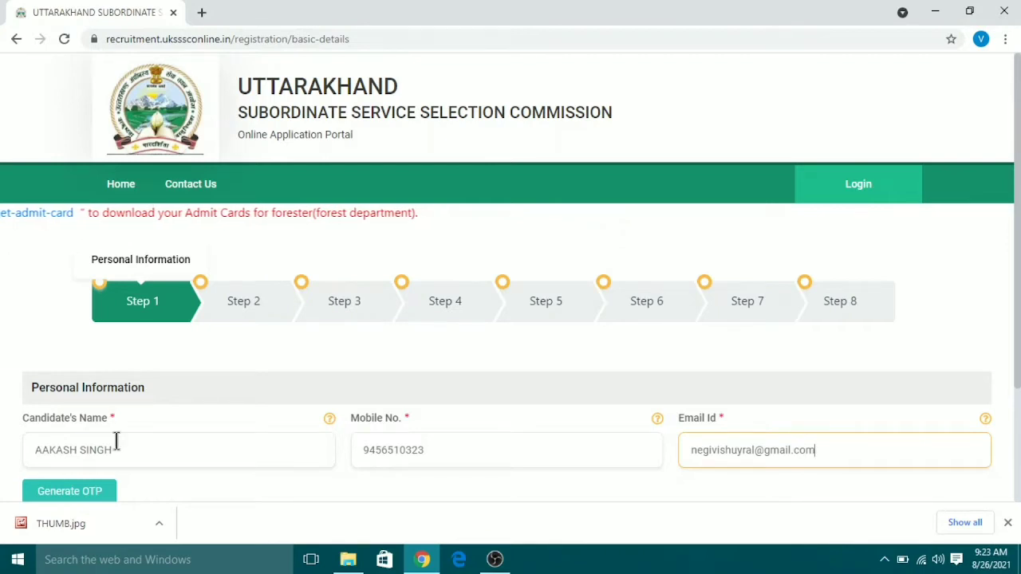
# Request the OTP, enter the received verification code and submit the registration.
pyautogui.scroll(-2, 116, 442)
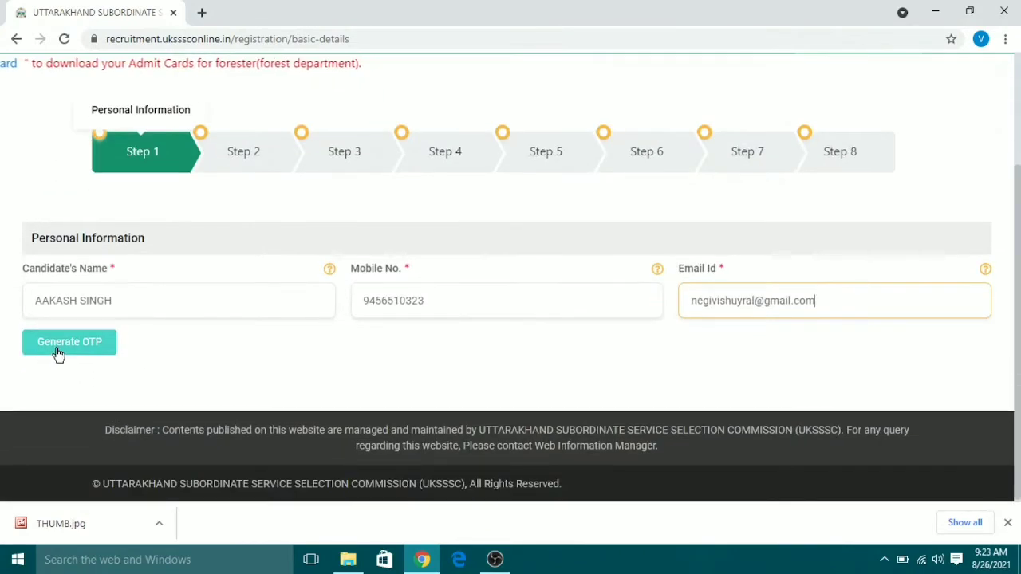
pyautogui.click(59, 353)
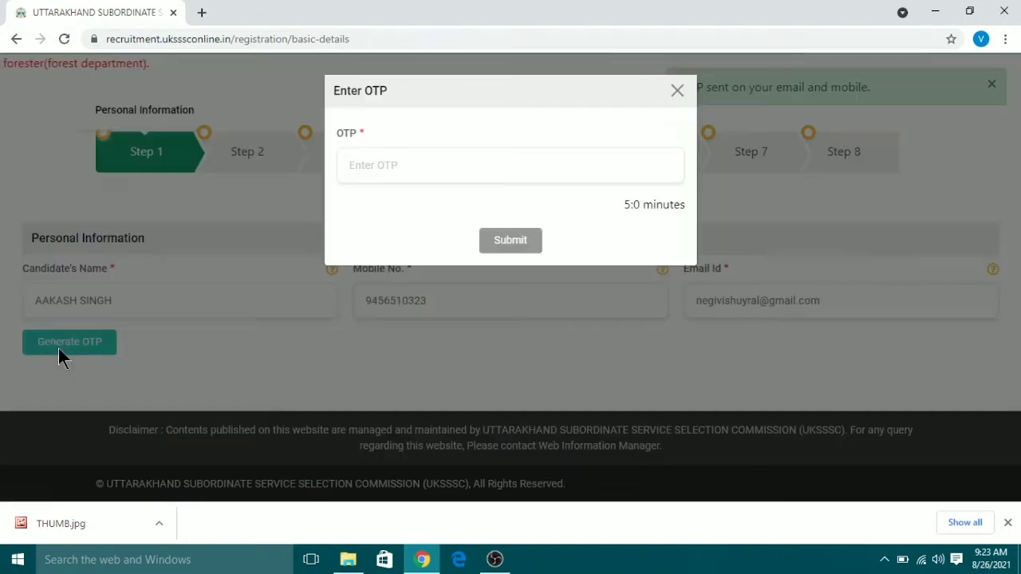
pyautogui.click(472, 166)
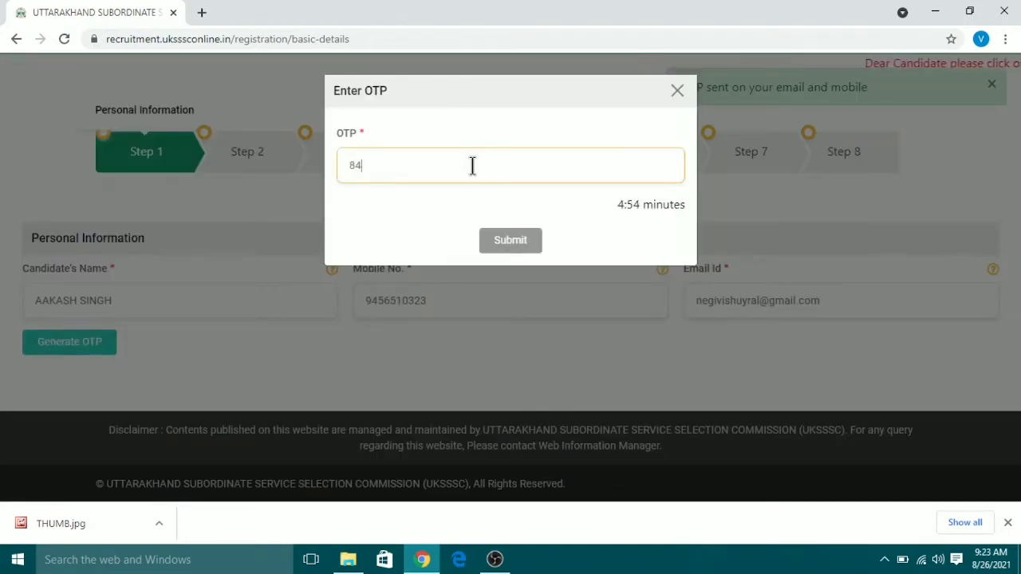
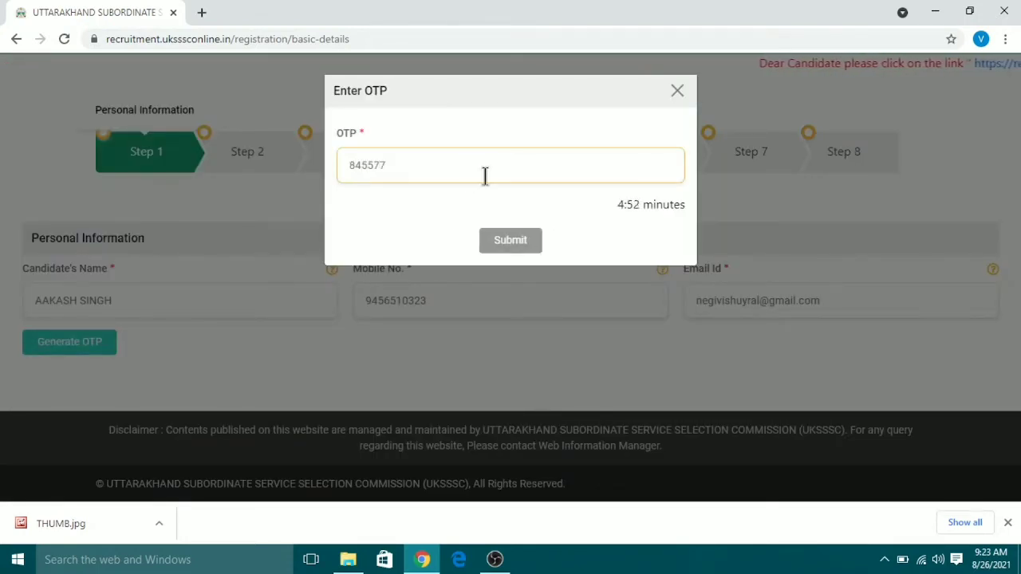
pyautogui.click(511, 249)
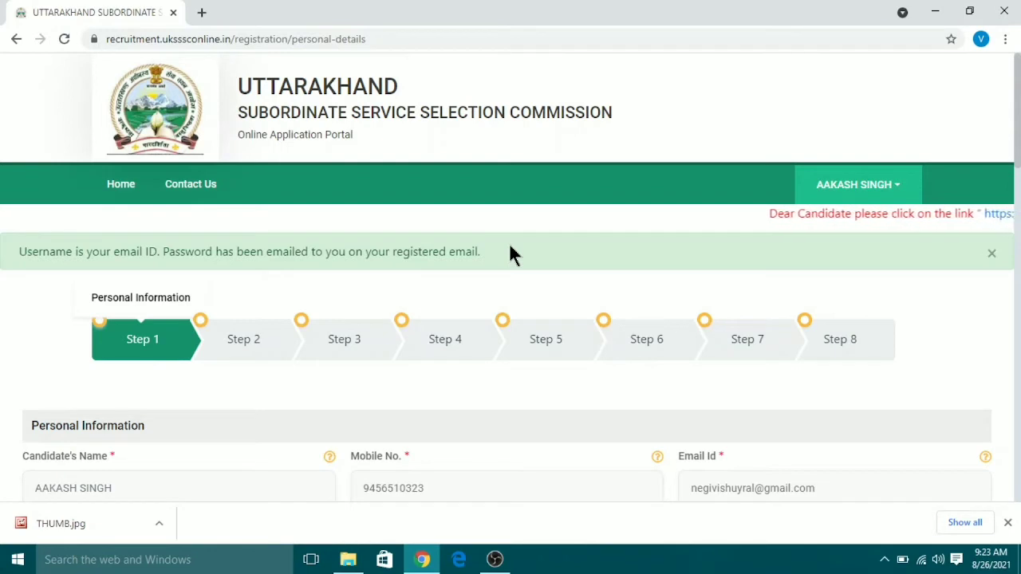
# Answer No to holding an Aadhar card and give PAN as identity with its certificate number.
pyautogui.scroll(-2, 354, 335)
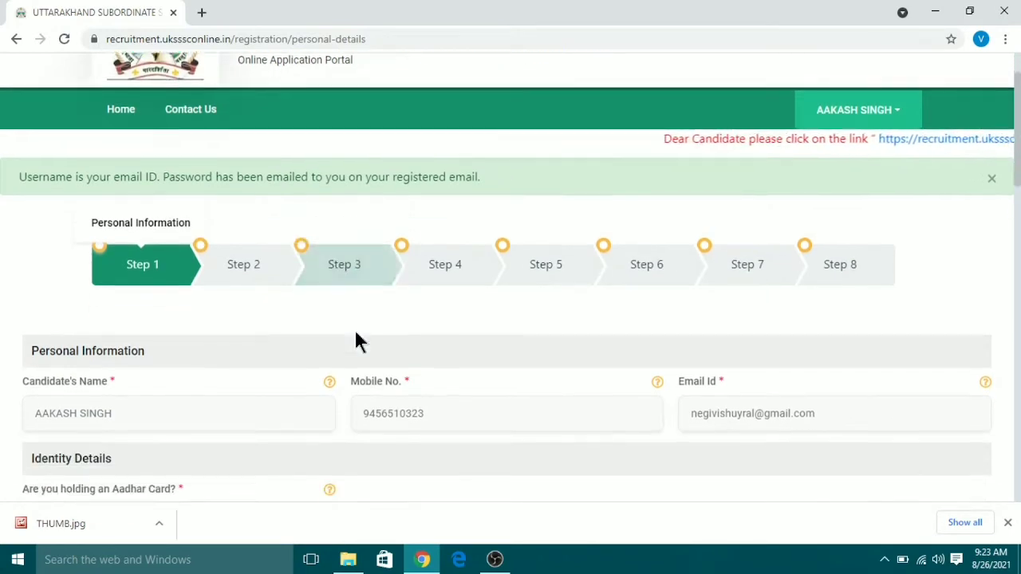
pyautogui.click(249, 212)
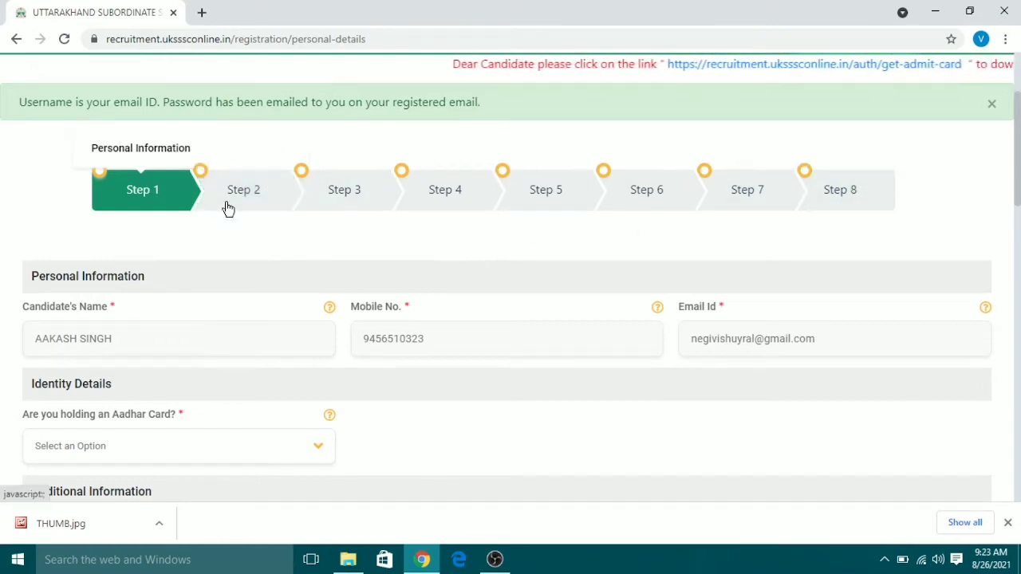
pyautogui.scroll(-1, 167, 228)
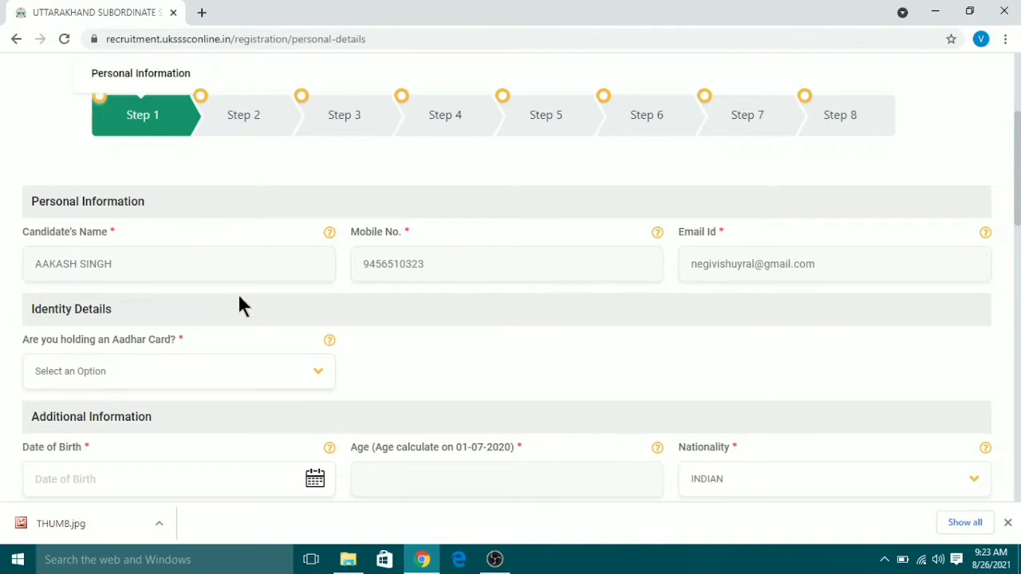
pyautogui.scroll(-1, 231, 301)
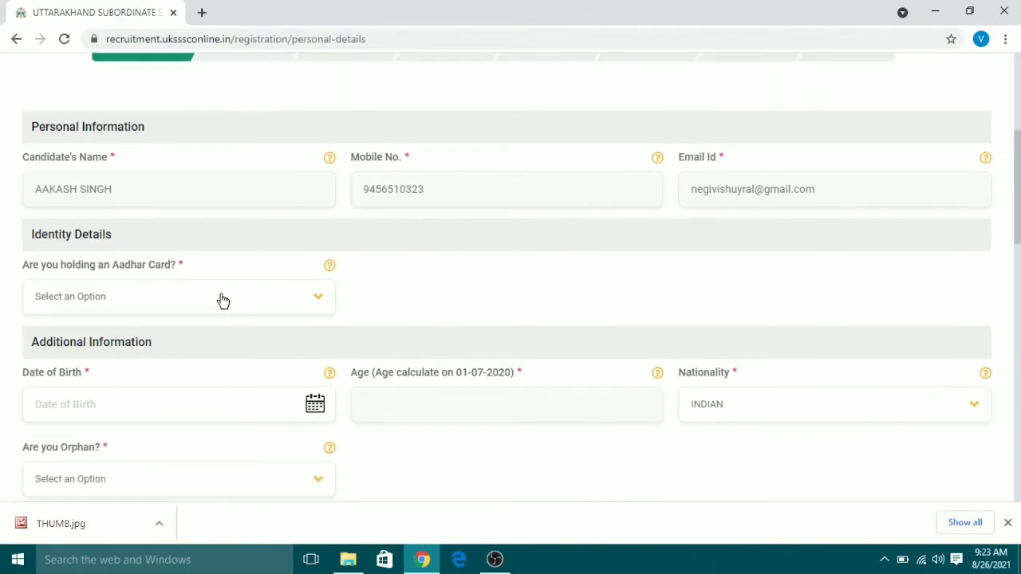
pyautogui.click(141, 301)
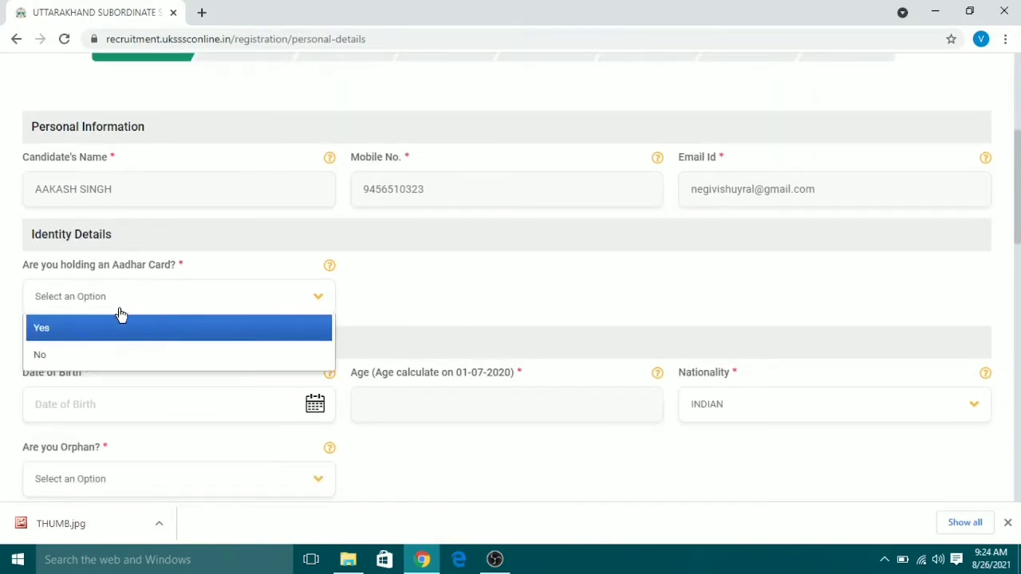
pyautogui.click(96, 356)
pyautogui.click(513, 306)
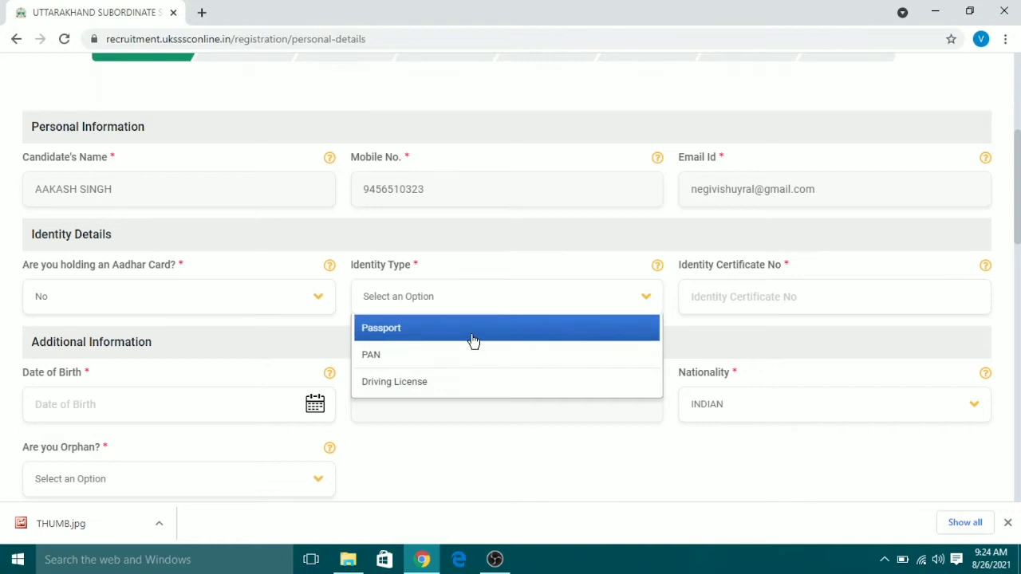
pyautogui.click(423, 357)
pyautogui.click(730, 296)
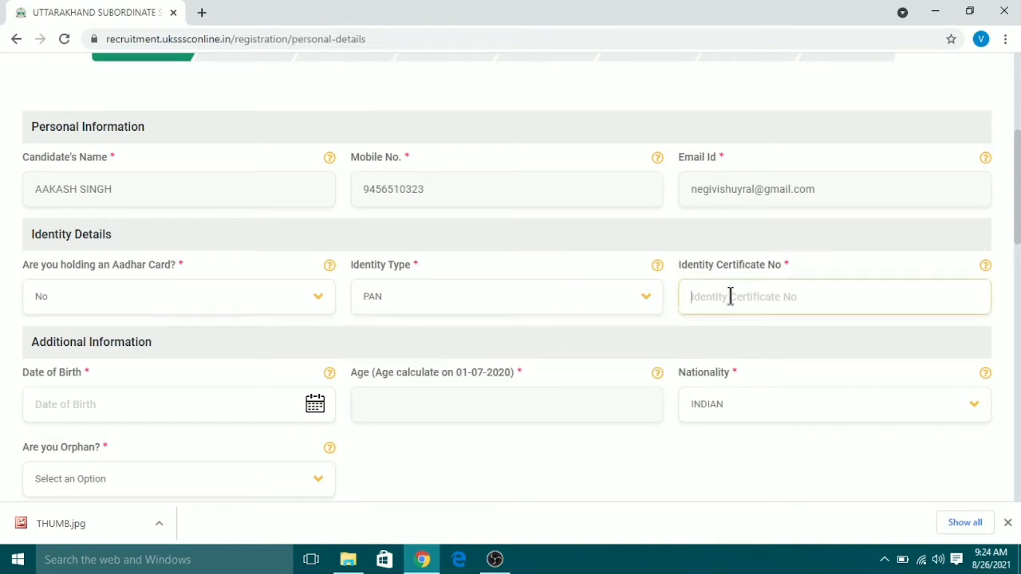
# Set the date of birth to 07-02-2001, giving an age of 19.
pyautogui.click(132, 398)
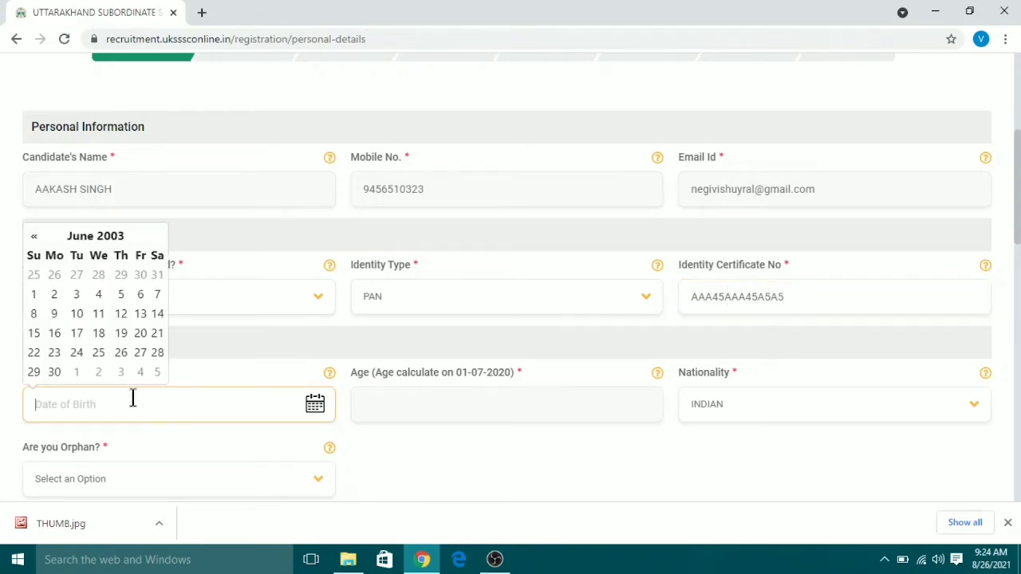
pyautogui.click(94, 238)
pyautogui.click(36, 243)
pyautogui.click(37, 244)
pyautogui.click(82, 277)
pyautogui.click(101, 295)
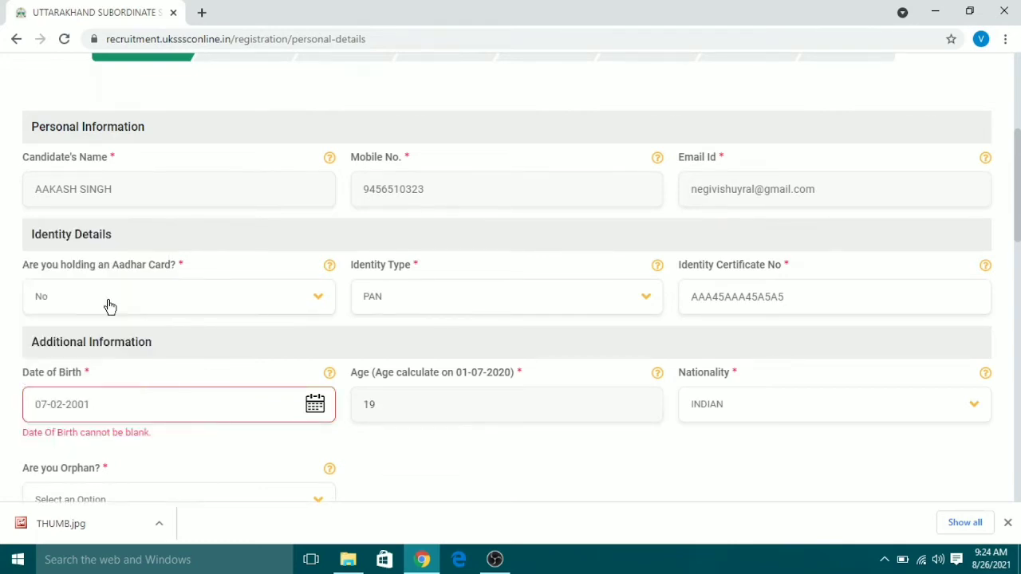
pyautogui.scroll(-1, 194, 381)
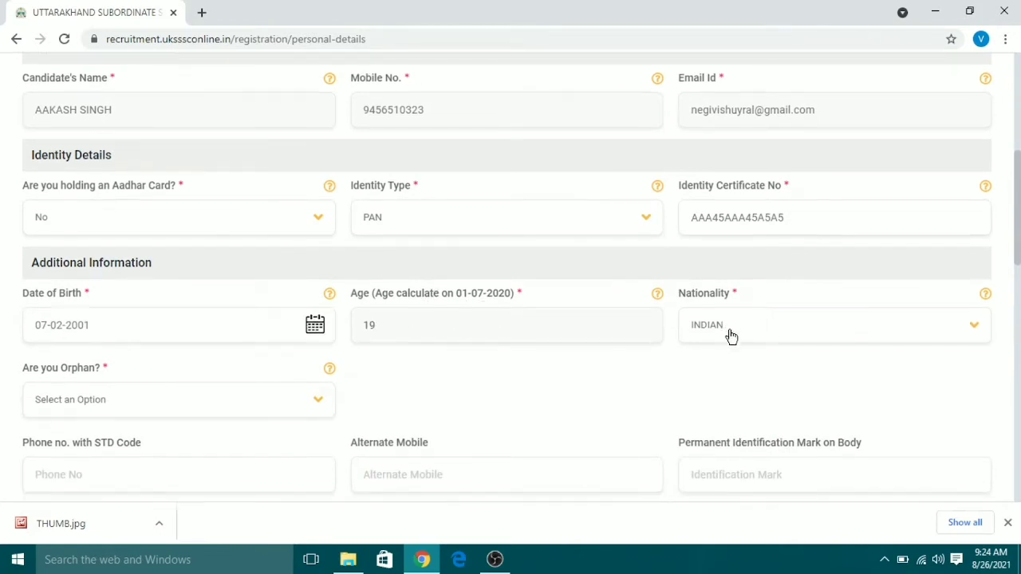
# Keep nationality as INDIAN and answer No to being an orphan.
pyautogui.scroll(-1, 731, 335)
pyautogui.click(739, 266)
pyautogui.click(740, 267)
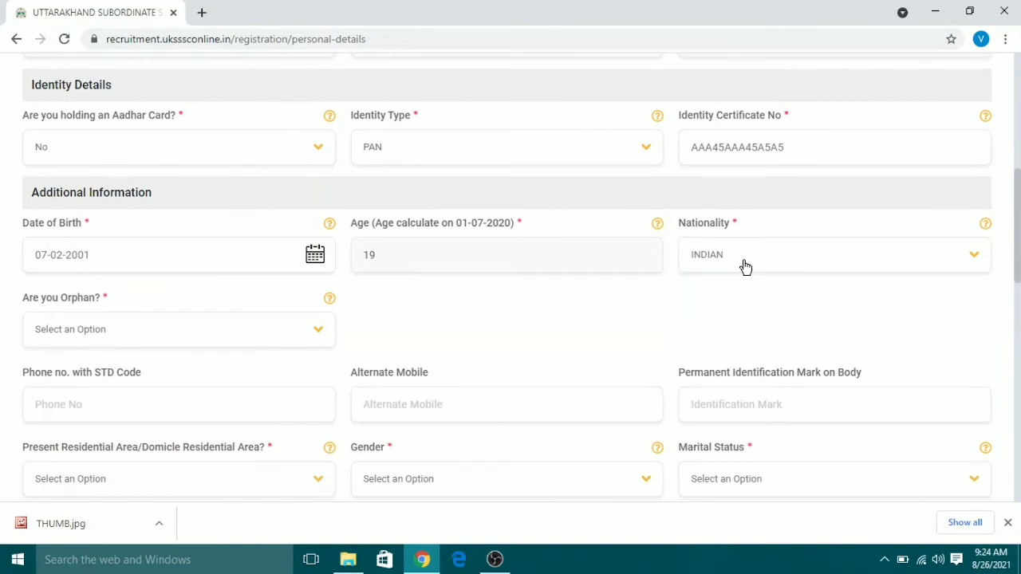
pyautogui.click(95, 337)
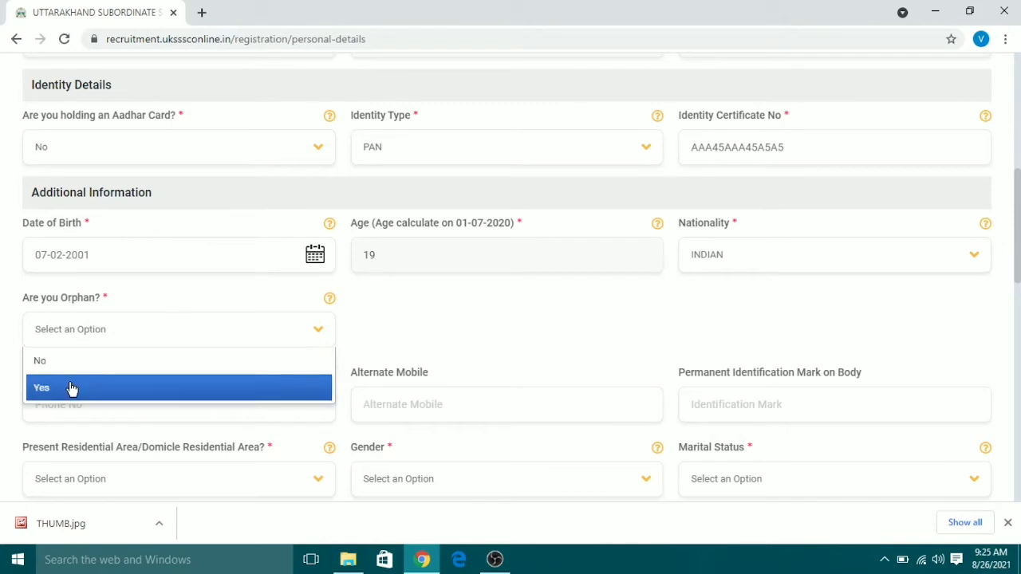
pyautogui.click(71, 369)
# Enter the father's name with title Shri and the mother's name with title Smt.
pyautogui.scroll(-1, 262, 329)
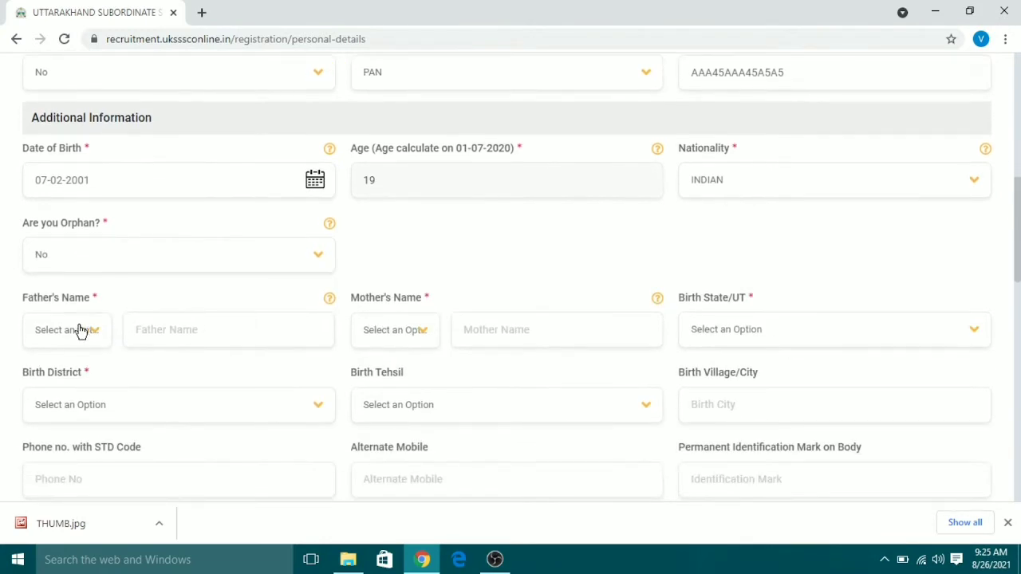
pyautogui.click(77, 329)
pyautogui.click(69, 390)
pyautogui.click(182, 330)
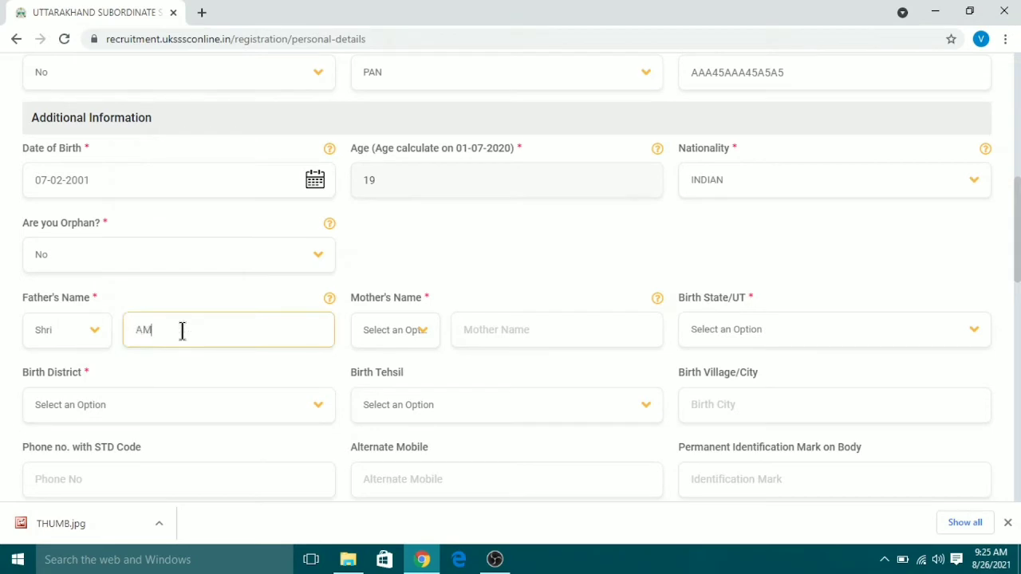
pyautogui.click(379, 331)
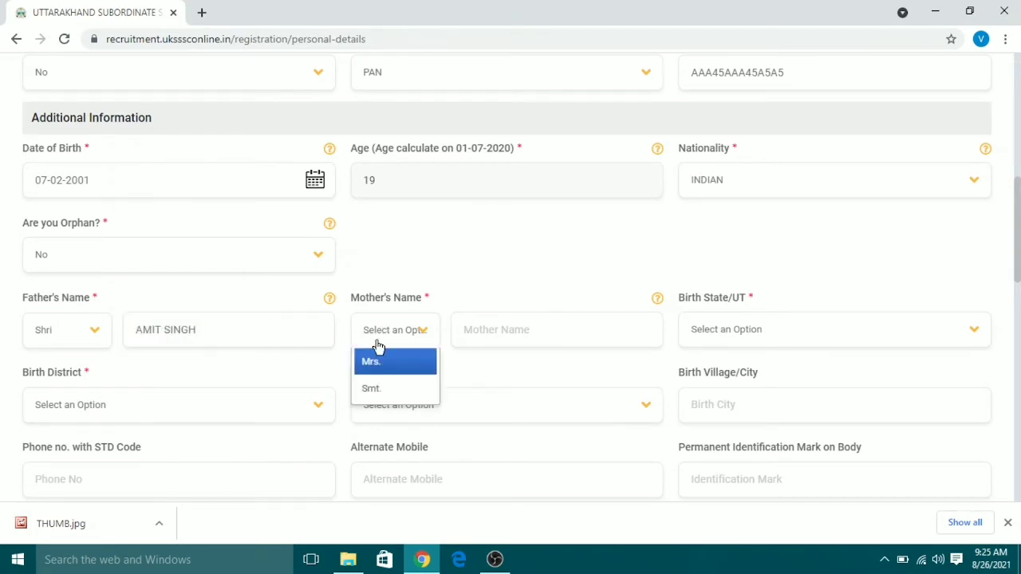
pyautogui.click(389, 389)
pyautogui.click(508, 332)
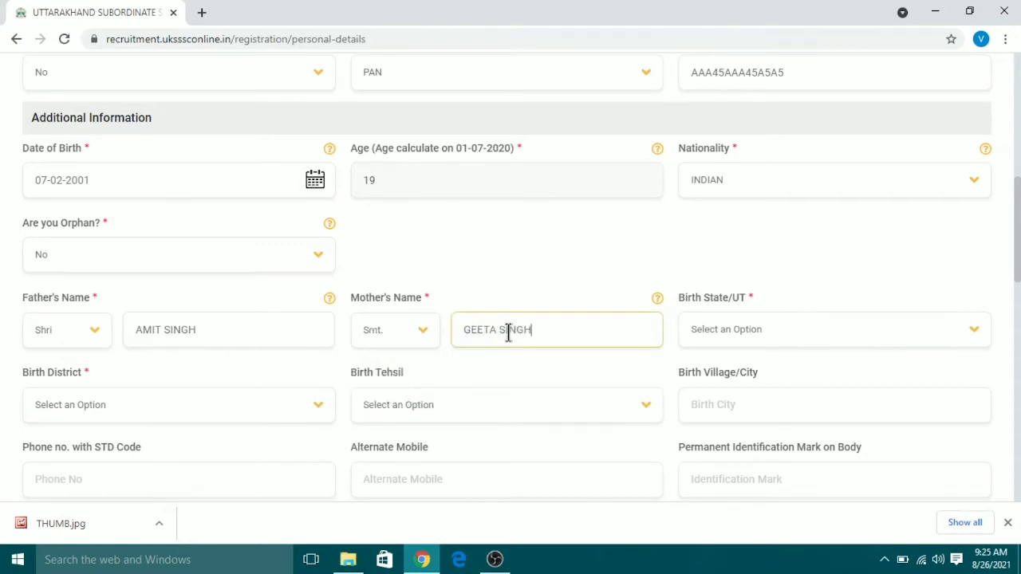
# Set birth state UTTARAKHAND, birth district and tehsil Dehradun, and enter the birth village/city.
pyautogui.scroll(-1, 718, 326)
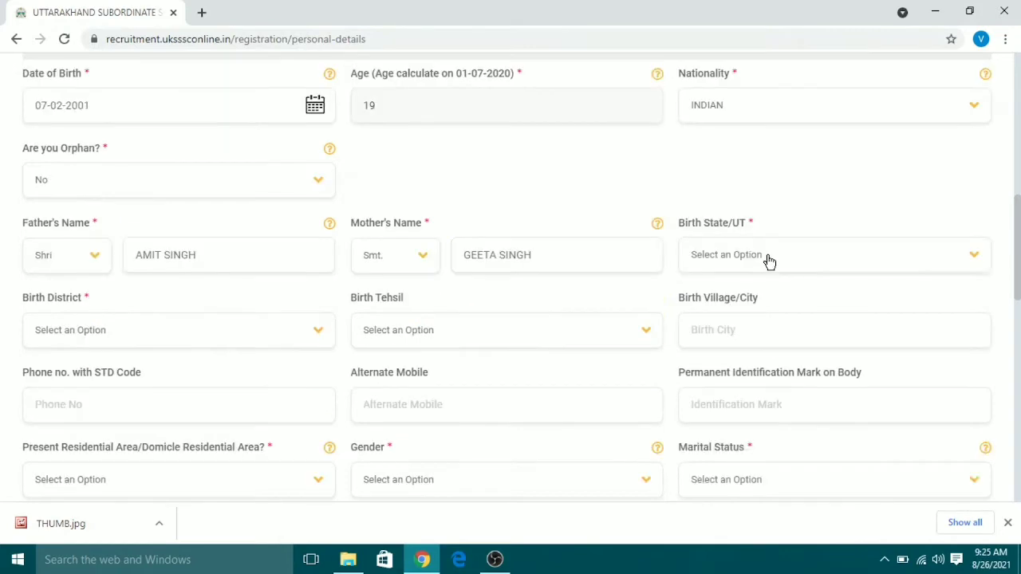
pyautogui.click(766, 259)
pyautogui.scroll(-1, 763, 389)
pyautogui.scroll(-8, 762, 399)
pyautogui.click(774, 442)
pyautogui.click(140, 345)
pyautogui.write('de')
pyautogui.click(81, 389)
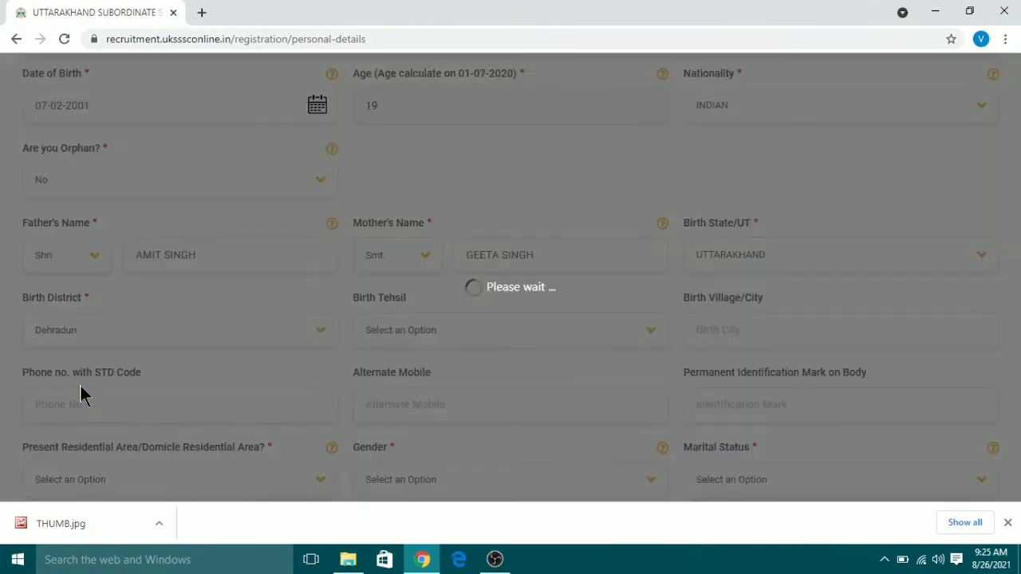
pyautogui.click(432, 333)
pyautogui.write('de')
pyautogui.click(417, 394)
pyautogui.click(775, 324)
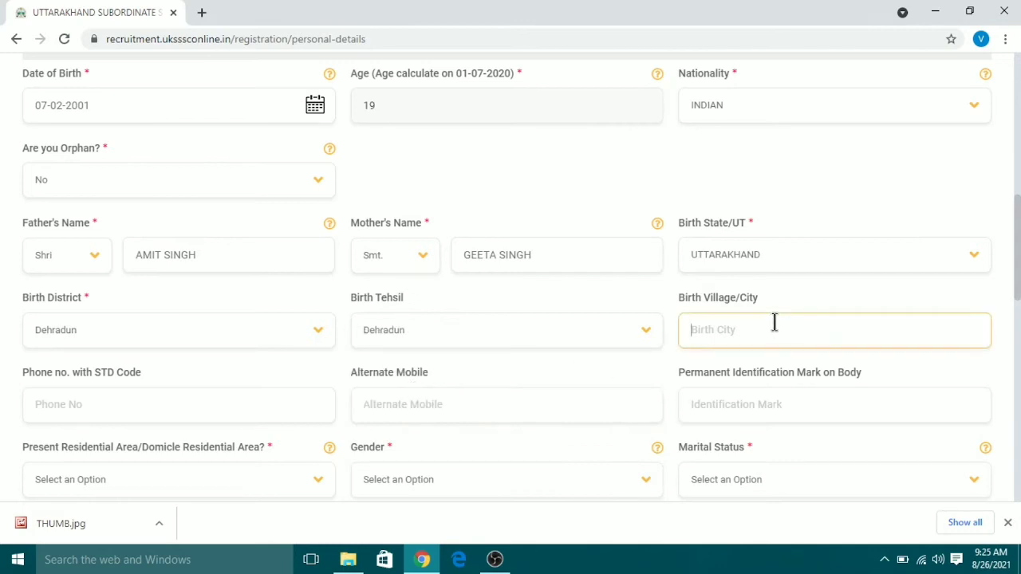
pyautogui.write('AADARSH COLO')
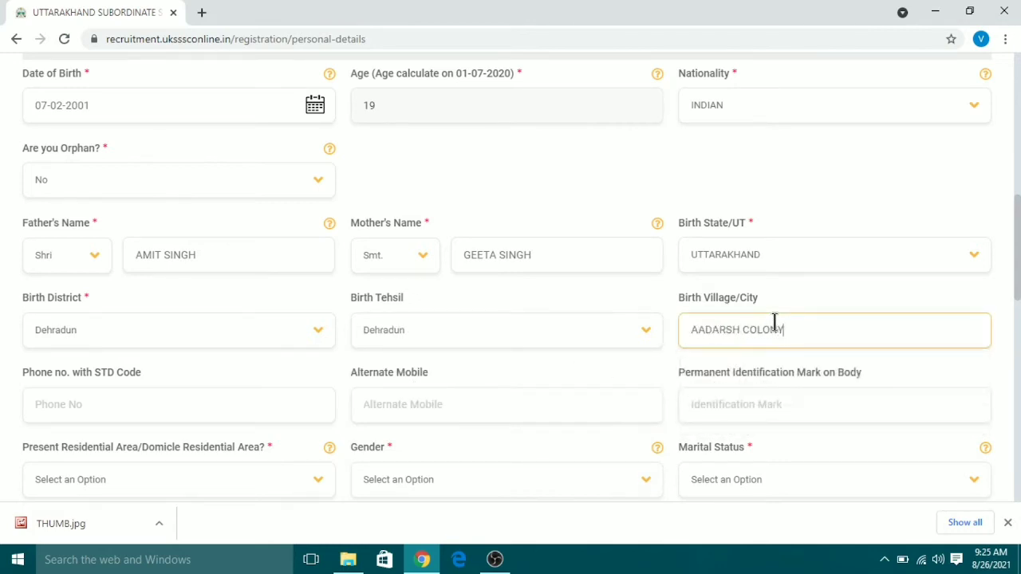
pyautogui.write('NY')
pyautogui.scroll(-2, 481, 348)
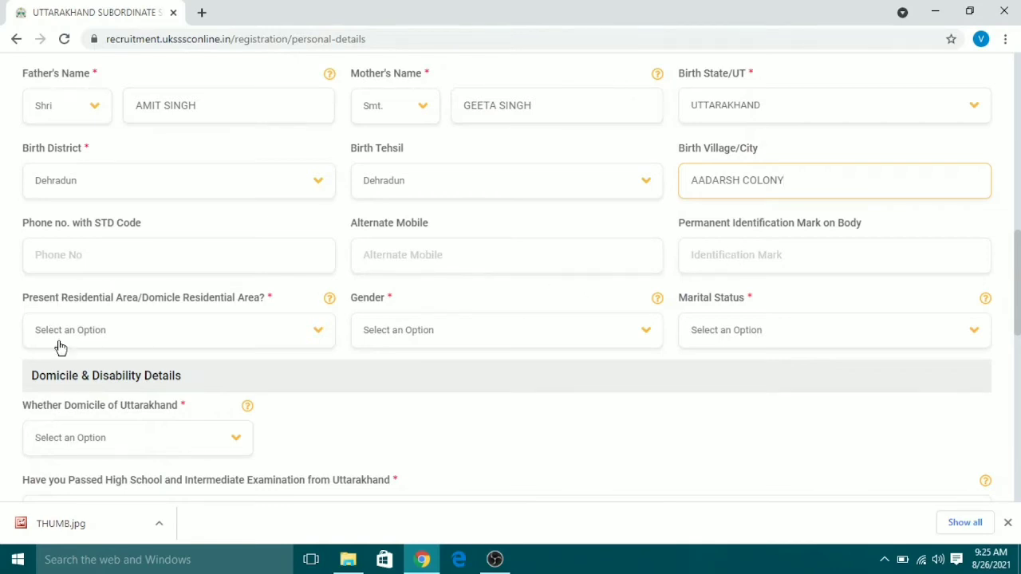
# Choose Plain for residential area, MALE for gender and UNMARRIED for marital status.
pyautogui.click(130, 330)
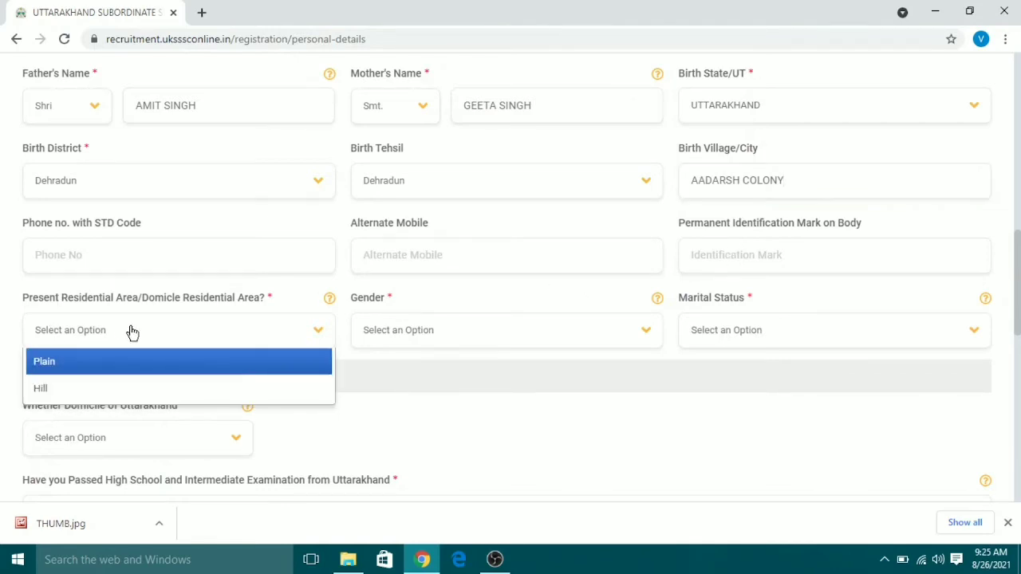
pyautogui.click(90, 370)
pyautogui.click(441, 335)
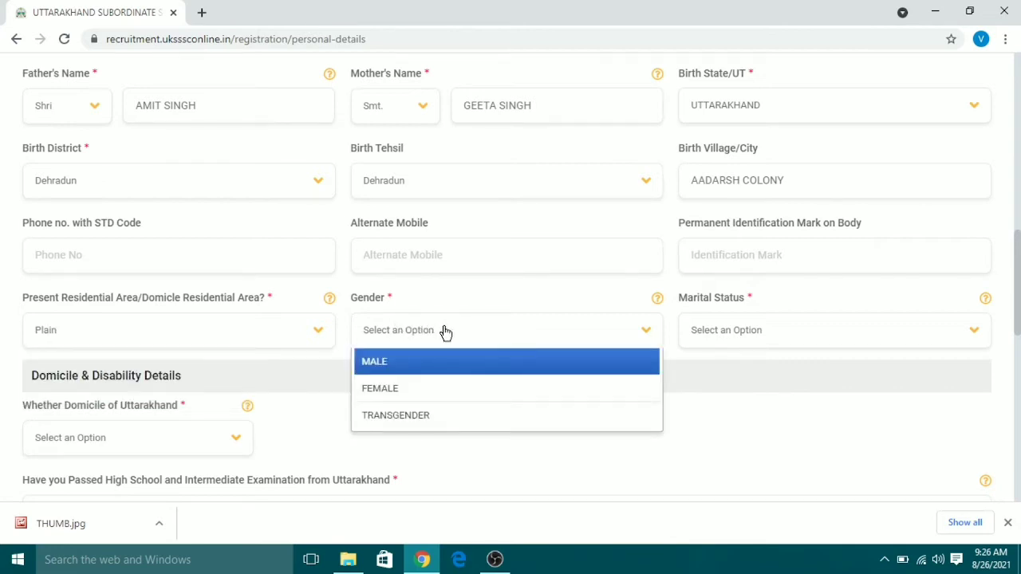
pyautogui.click(419, 369)
pyautogui.click(752, 329)
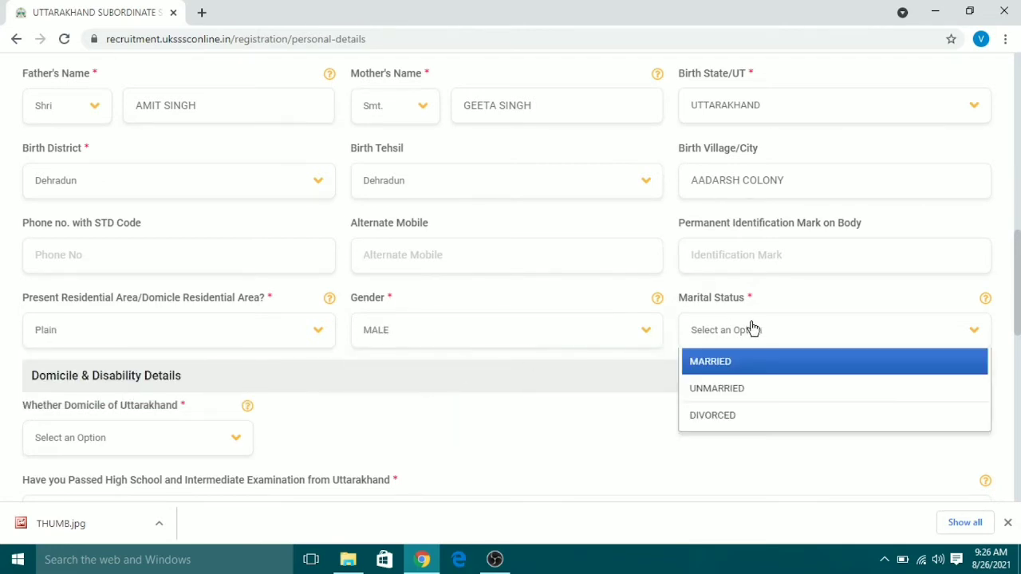
pyautogui.click(734, 388)
pyautogui.scroll(-2, 456, 341)
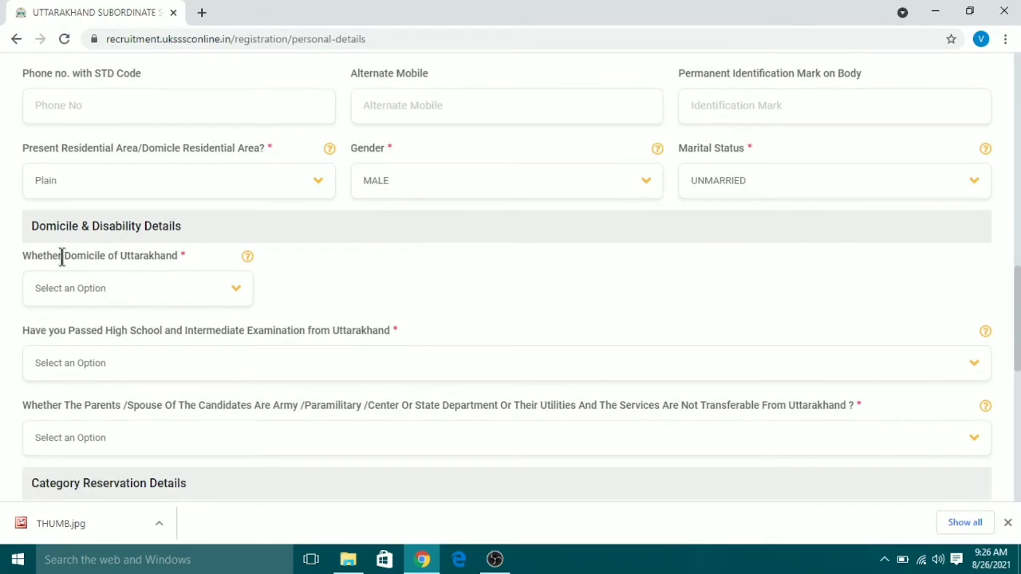
pyautogui.click(133, 300)
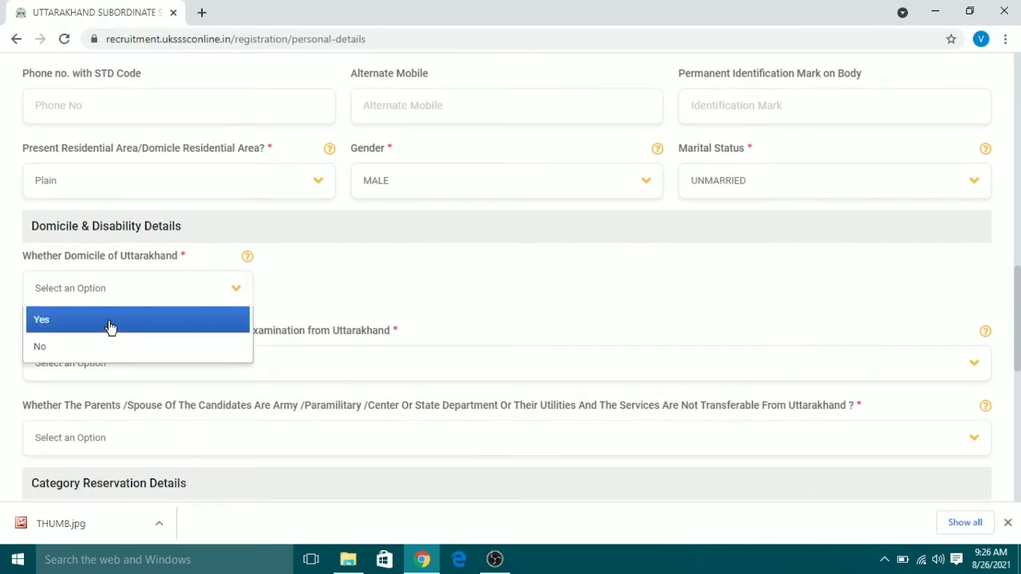
# Answer Yes to Uttarakhand domicile, enter the certificate number and choose Dehradun as issuing district.
pyautogui.click(110, 328)
pyautogui.click(349, 293)
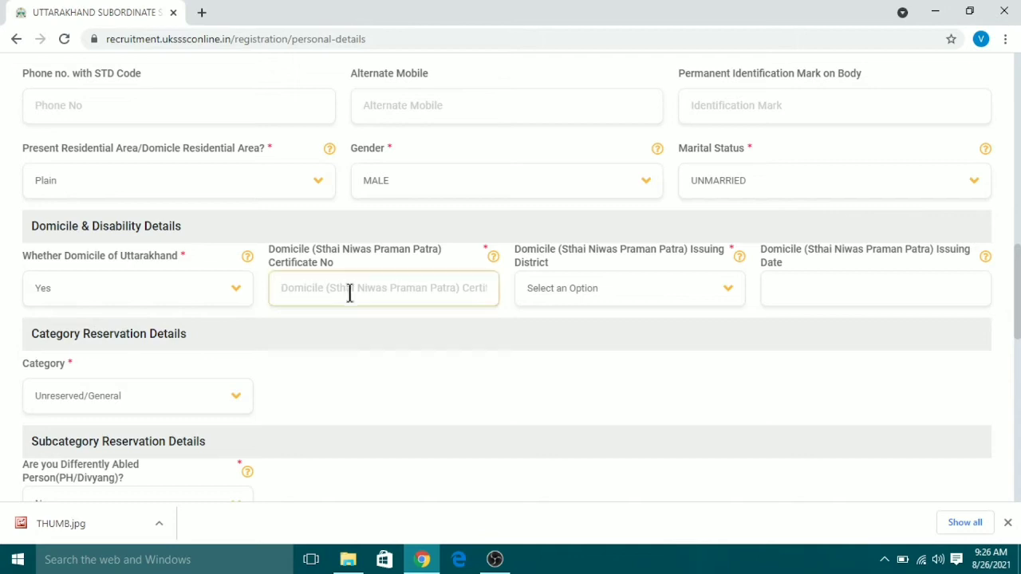
pyautogui.write('145')
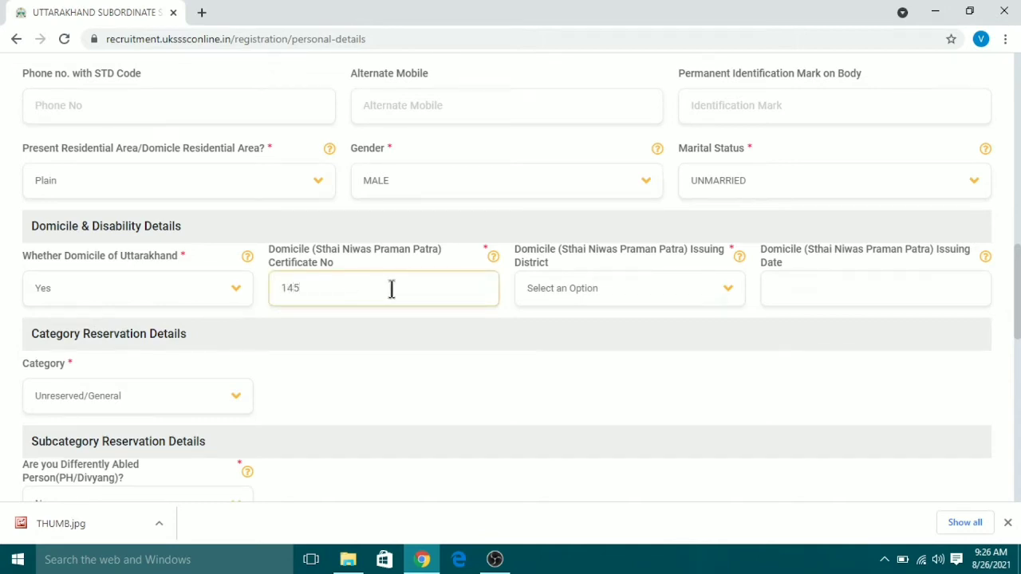
pyautogui.click(633, 296)
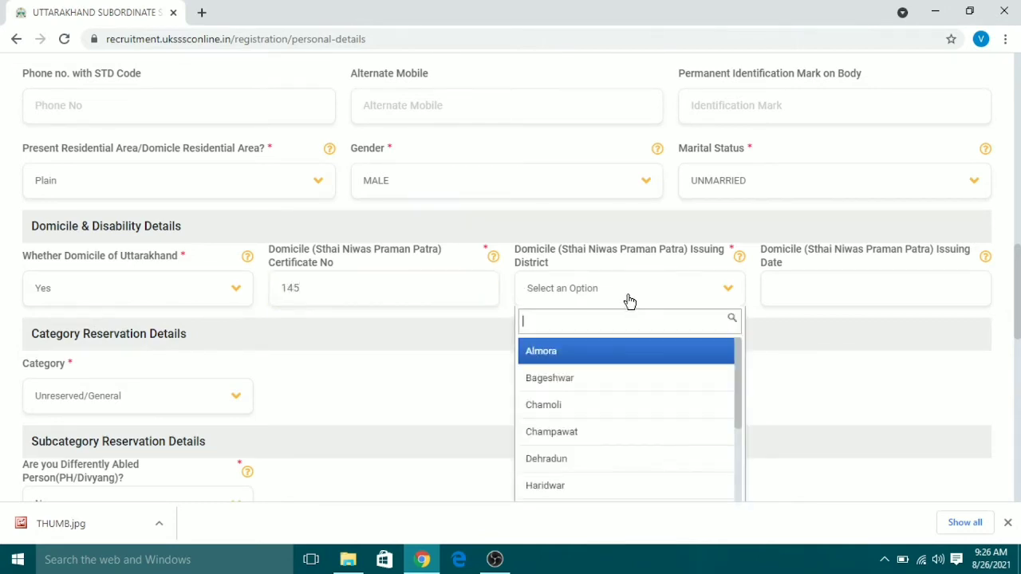
pyautogui.write('de')
pyautogui.click(596, 361)
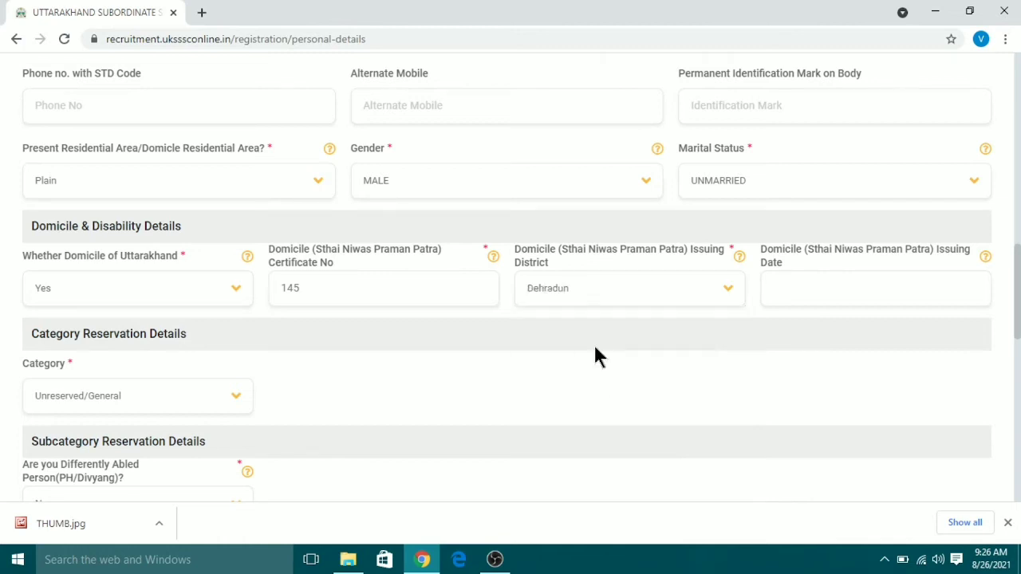
# Set the domicile certificate issuing date to 27-02-2019.
pyautogui.click(877, 289)
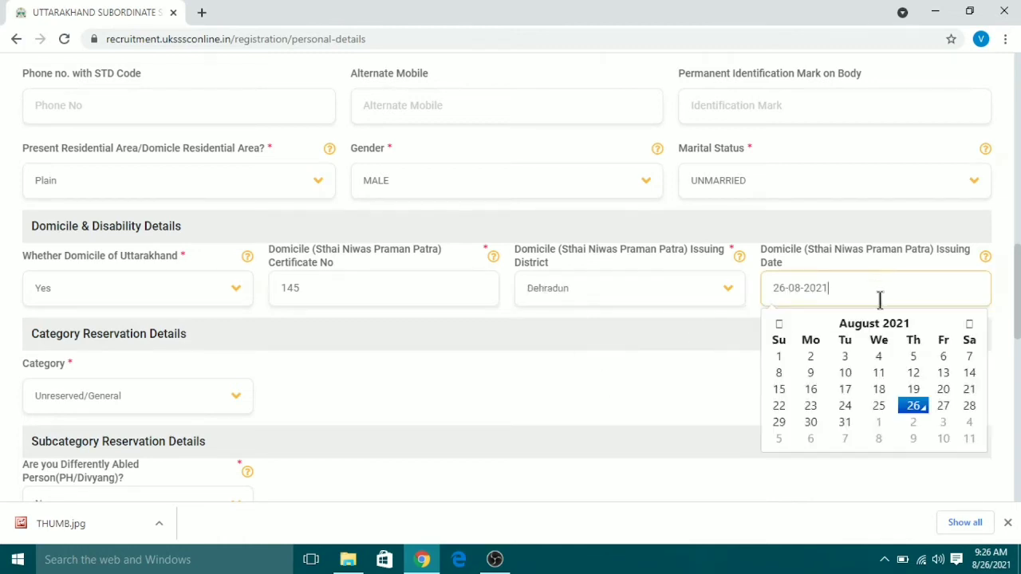
pyautogui.click(843, 324)
pyautogui.click(775, 324)
pyautogui.click(775, 324)
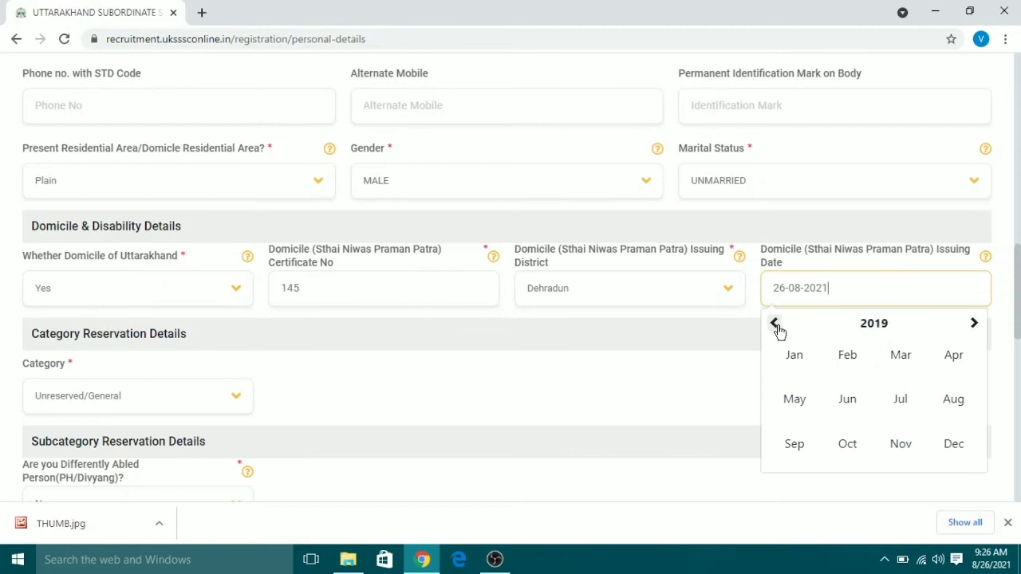
pyautogui.click(901, 361)
pyautogui.click(878, 357)
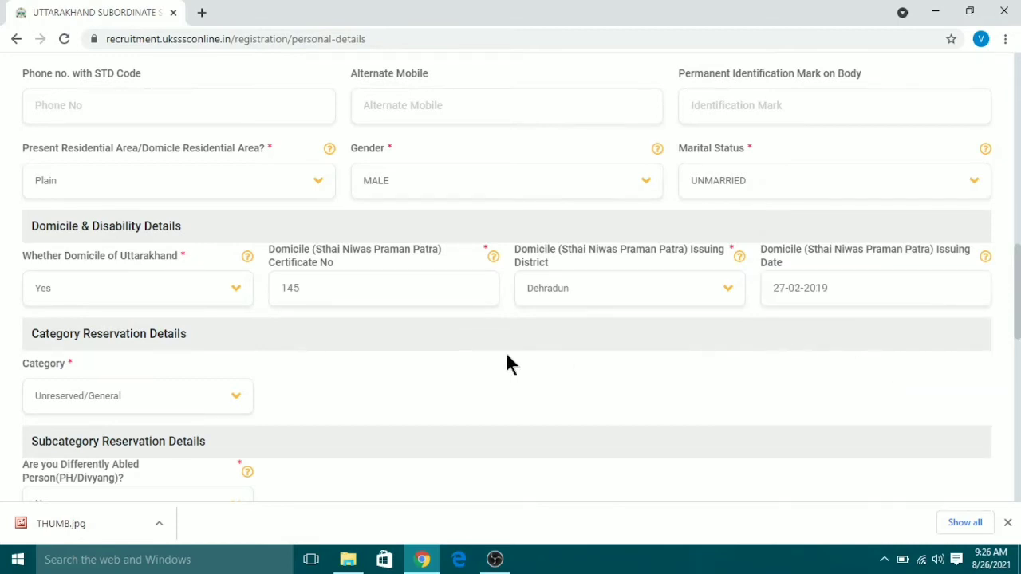
# Keep category Unreserved/General, differently abled No, and answer No to being ex-army.
pyautogui.scroll(-2, 73, 356)
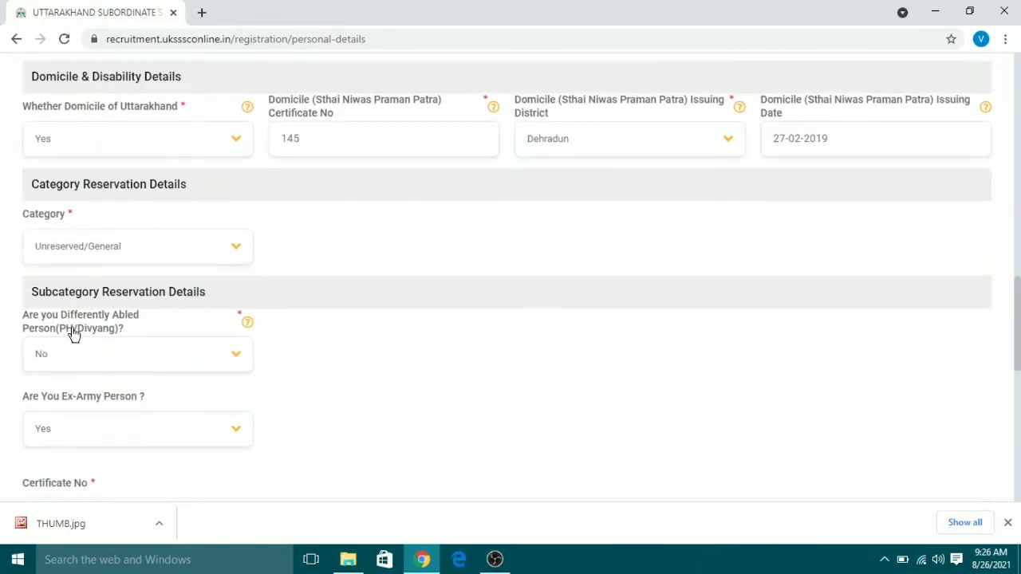
pyautogui.click(76, 248)
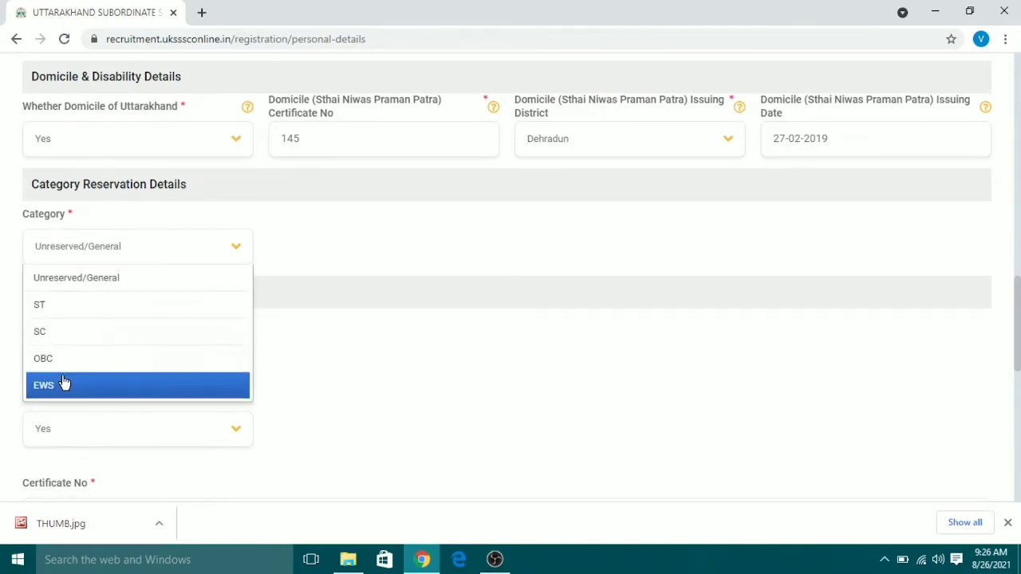
pyautogui.click(80, 280)
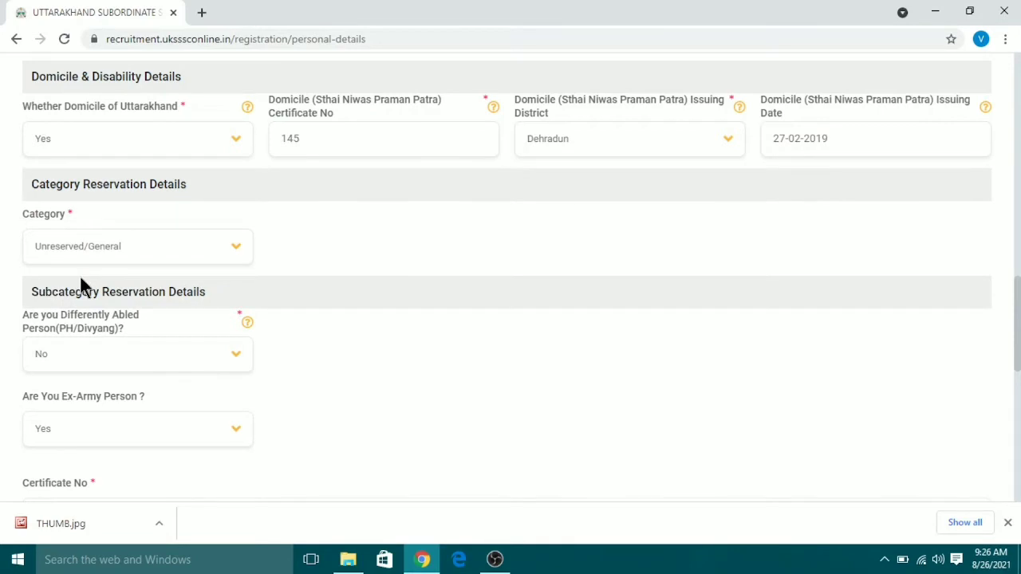
pyautogui.scroll(-1, 83, 287)
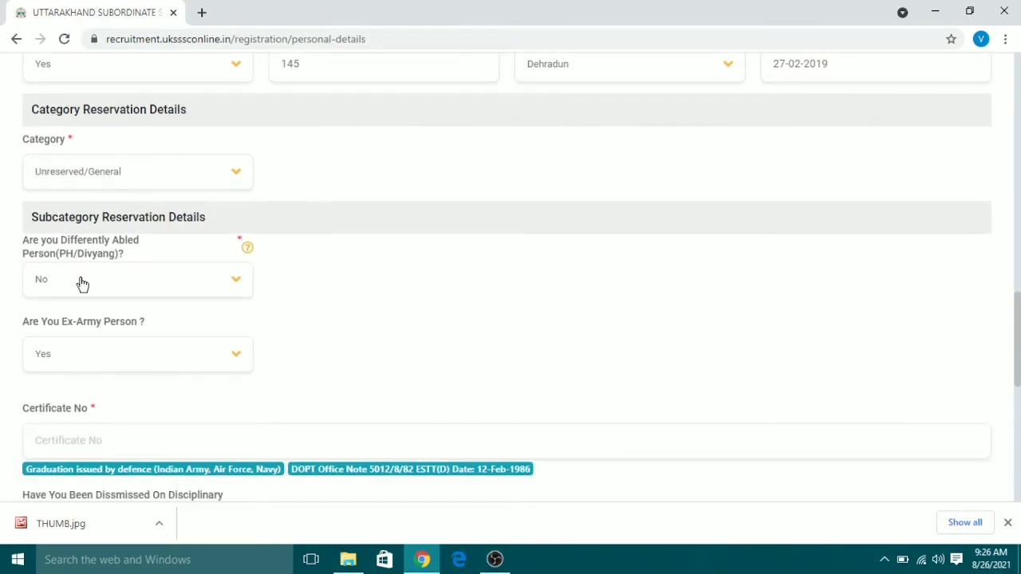
pyautogui.click(82, 284)
pyautogui.click(80, 284)
pyautogui.click(94, 355)
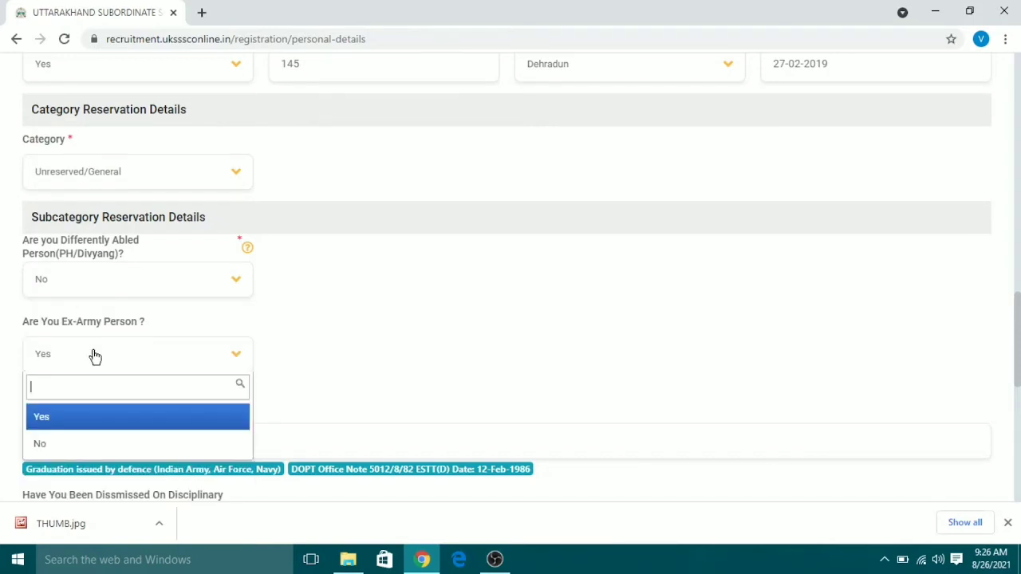
pyautogui.click(73, 446)
# Answer No to soldier welfare registration and freedom-fighter dependency, then save the personal details.
pyautogui.scroll(-2, 103, 388)
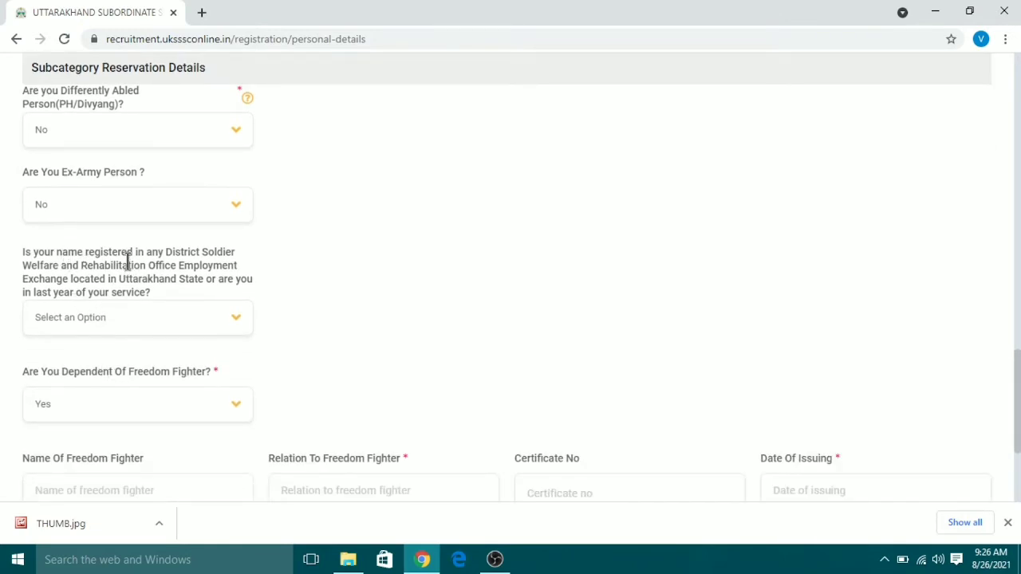
pyautogui.click(135, 320)
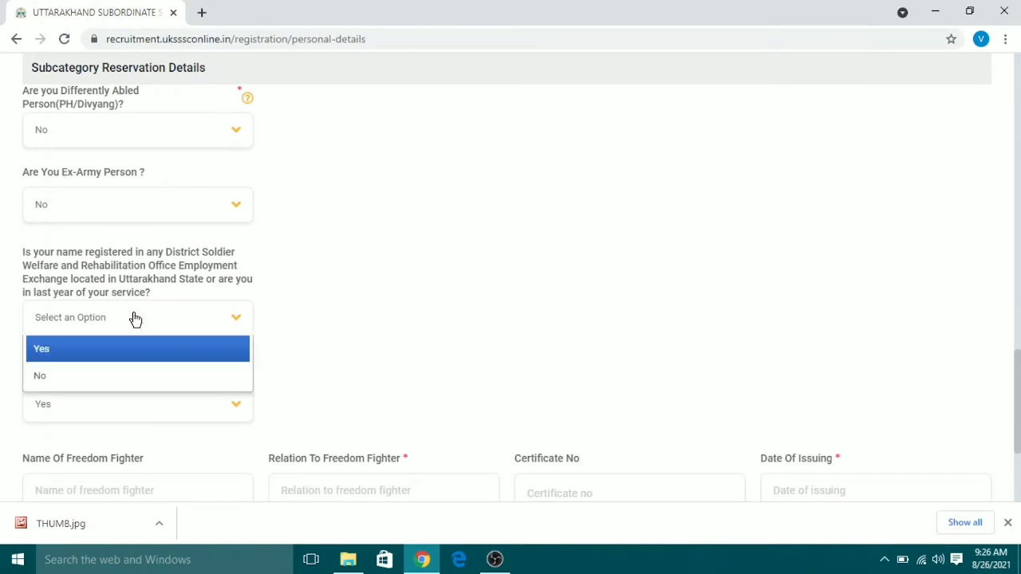
pyautogui.click(134, 320)
pyautogui.click(133, 319)
pyautogui.click(99, 376)
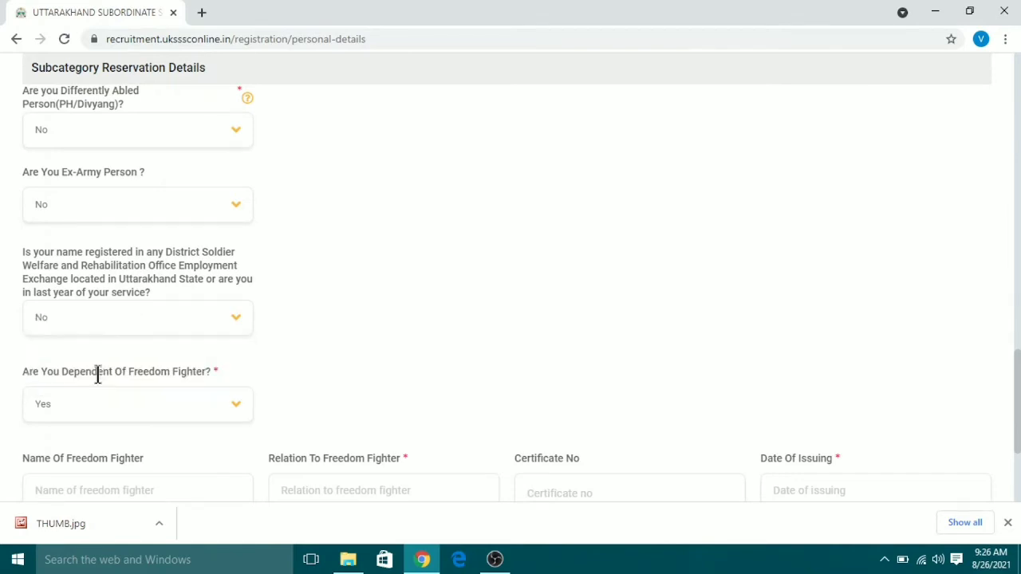
pyautogui.scroll(-1, 110, 355)
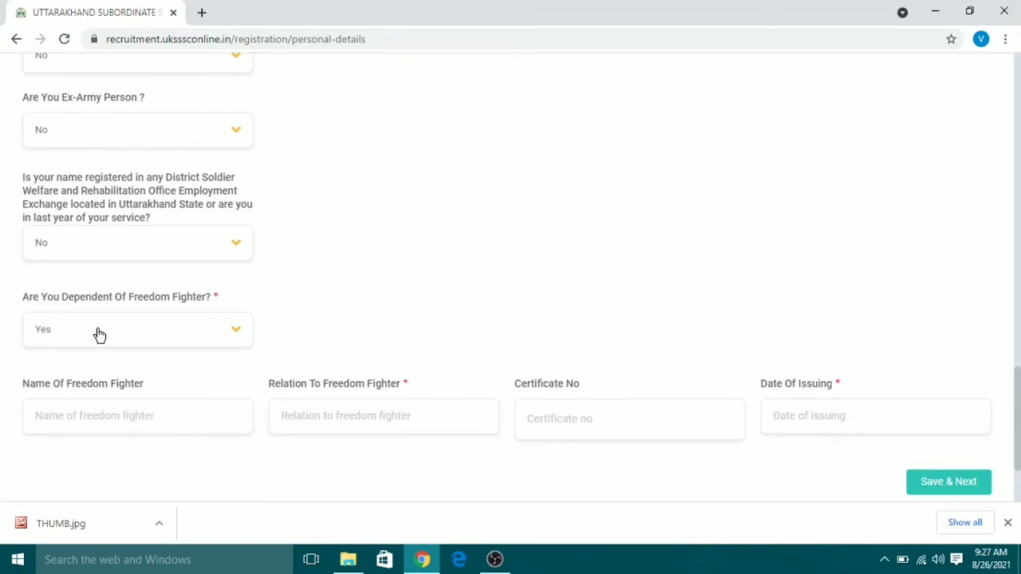
pyautogui.click(99, 335)
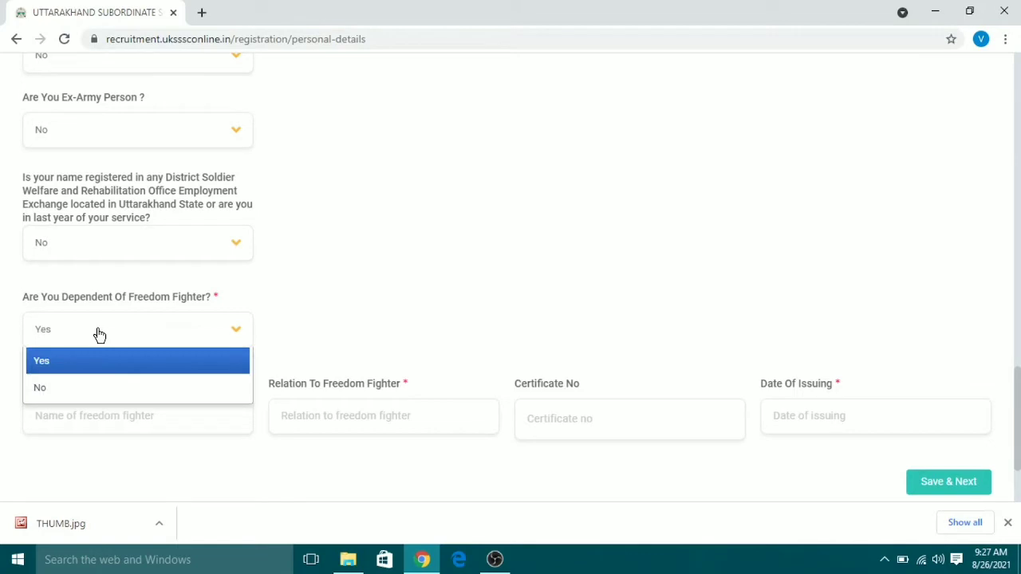
pyautogui.click(86, 389)
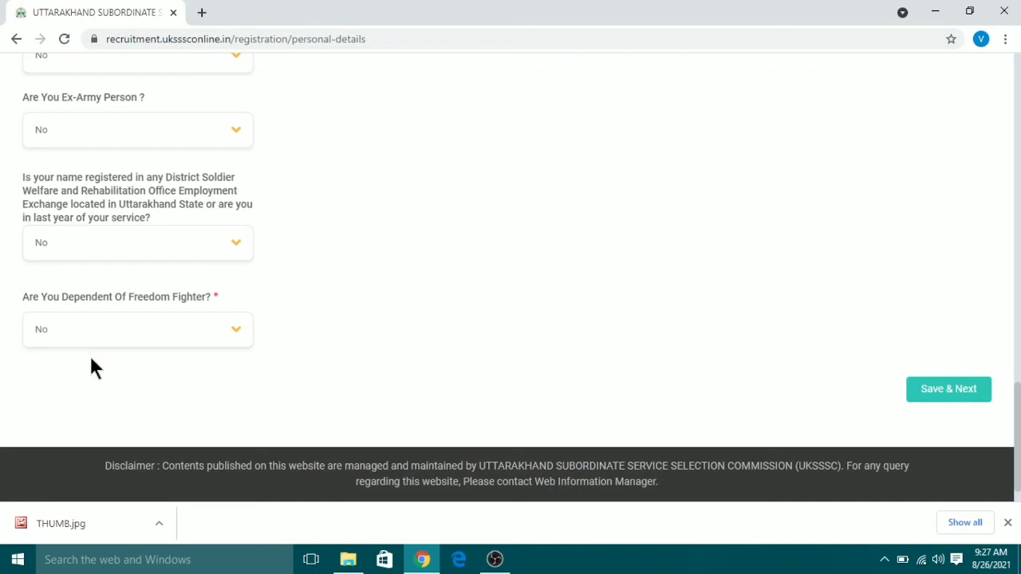
pyautogui.scroll(15, 91, 351)
pyautogui.scroll(5, 92, 354)
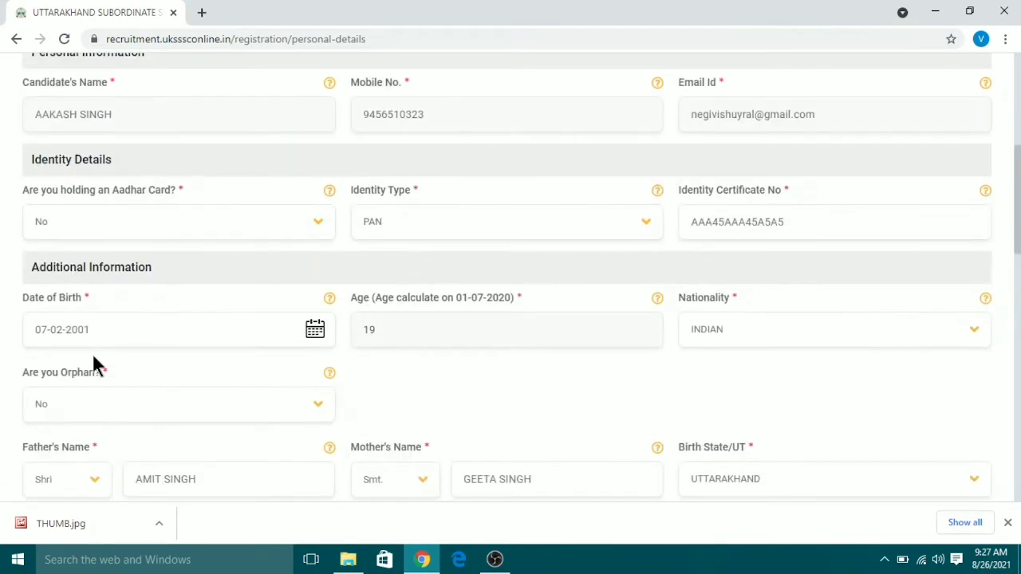
pyautogui.scroll(-20, 92, 354)
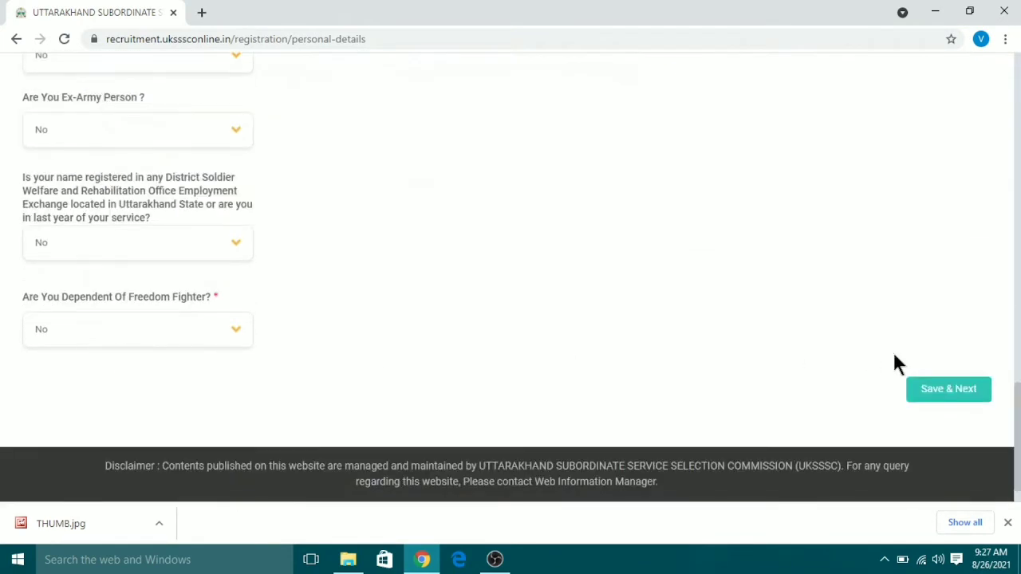
pyautogui.click(935, 390)
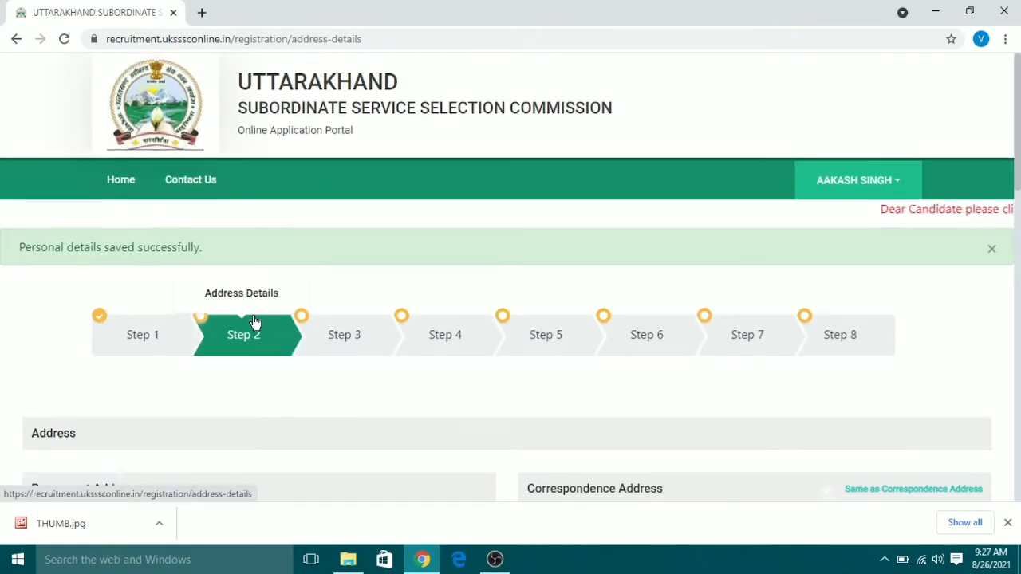
# Set the permanent address state to UTTARAKHAND and district to Dehradun.
pyautogui.scroll(-3, 252, 322)
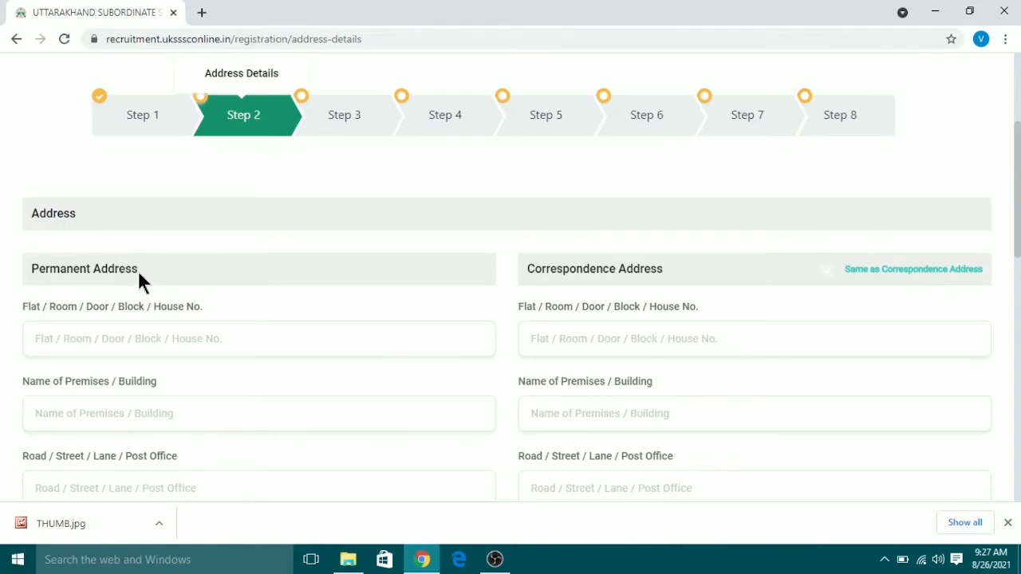
pyautogui.scroll(-4, 137, 271)
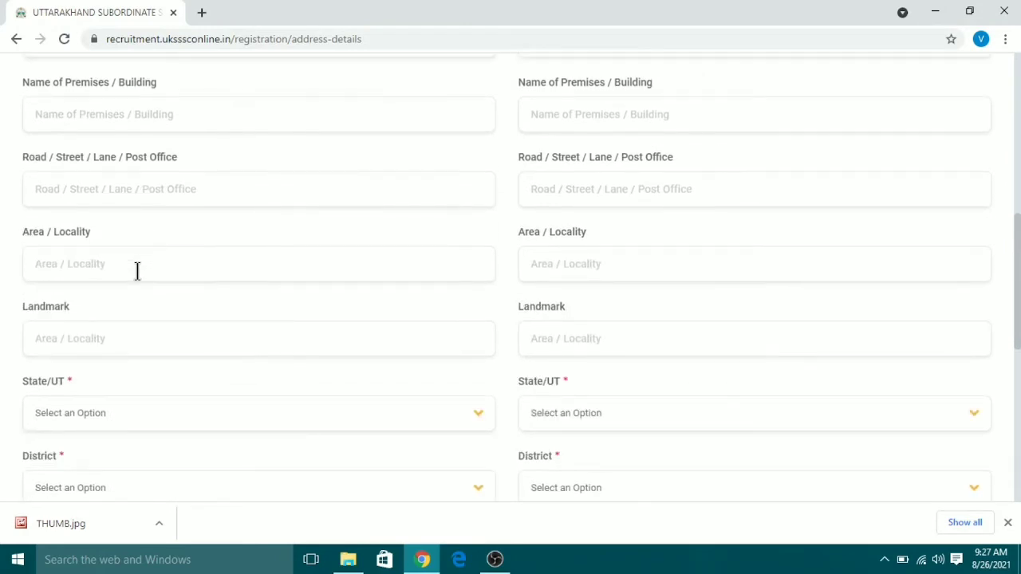
pyautogui.scroll(-2, 134, 287)
pyautogui.click(104, 262)
pyautogui.scroll(-12, 127, 351)
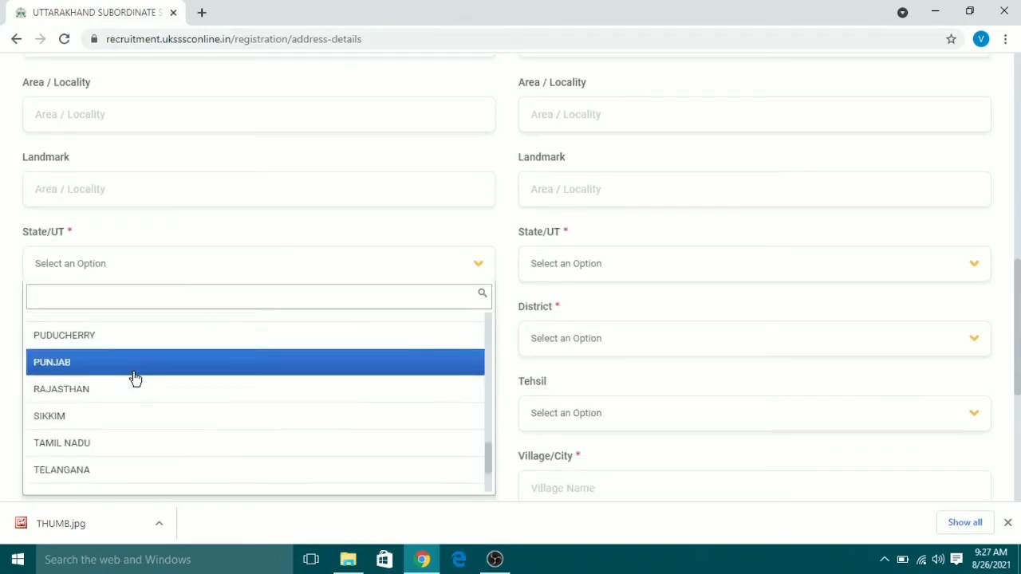
pyautogui.click(84, 451)
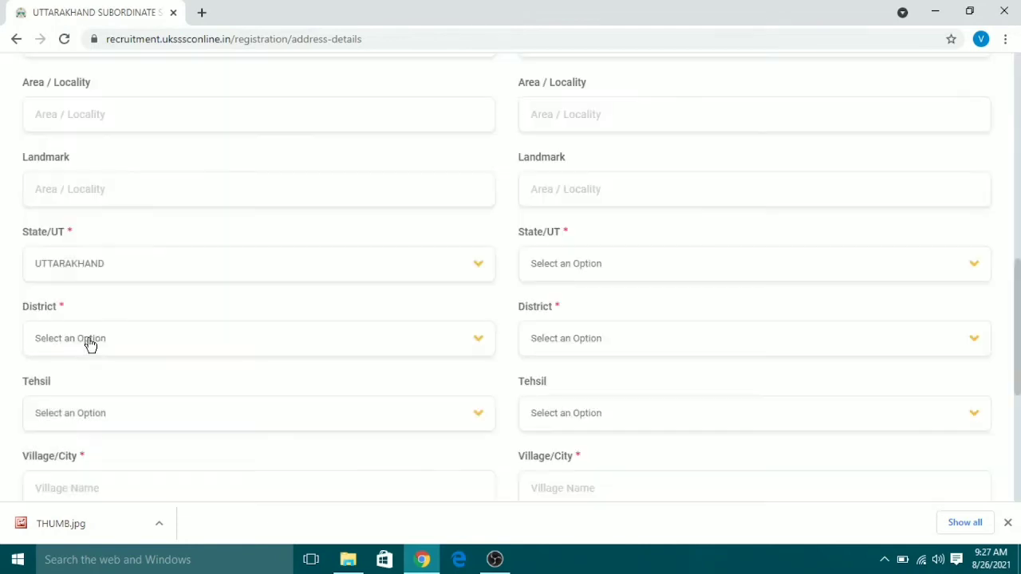
pyautogui.click(90, 342)
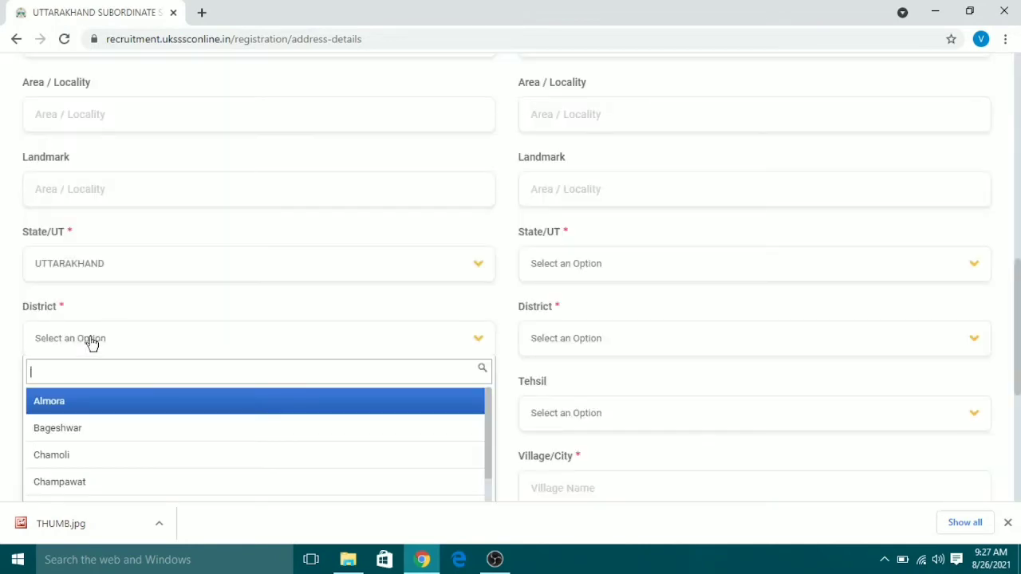
pyautogui.write('de')
pyautogui.click(84, 401)
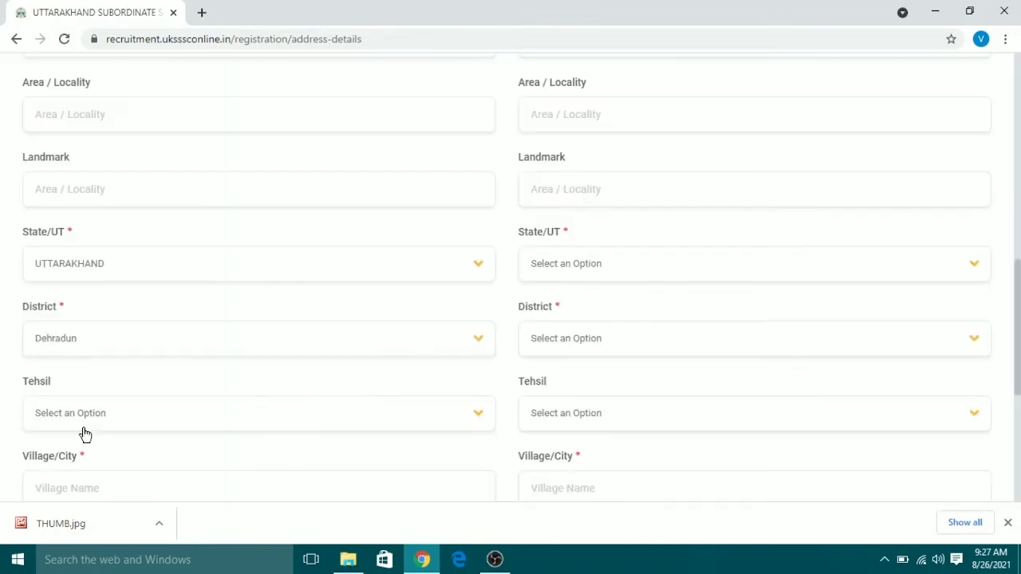
# Enter the permanent address village/city and its PIN code.
pyautogui.scroll(-2, 84, 430)
pyautogui.click(84, 338)
pyautogui.write('a')
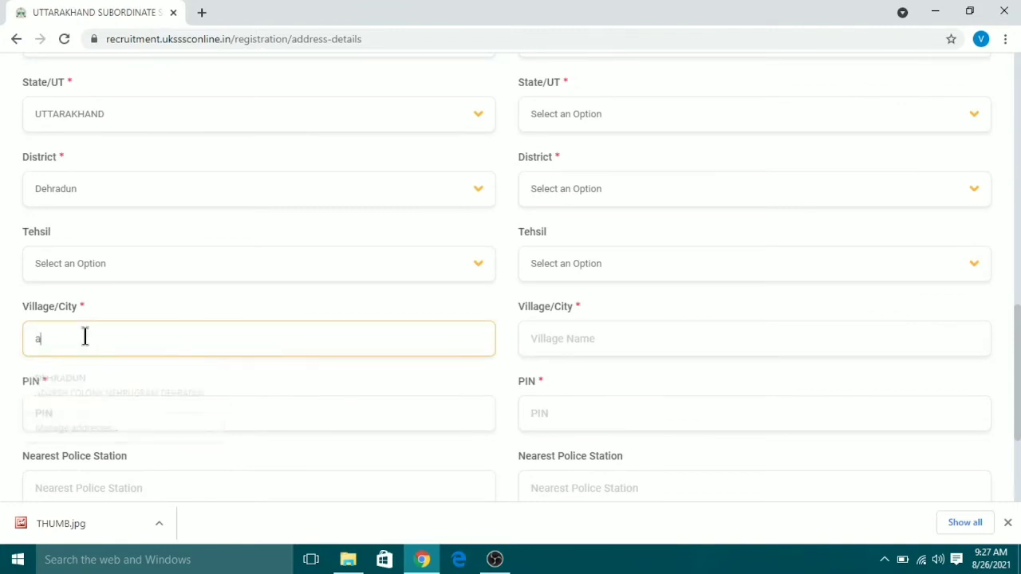
pyautogui.write('darsh colony nehr')
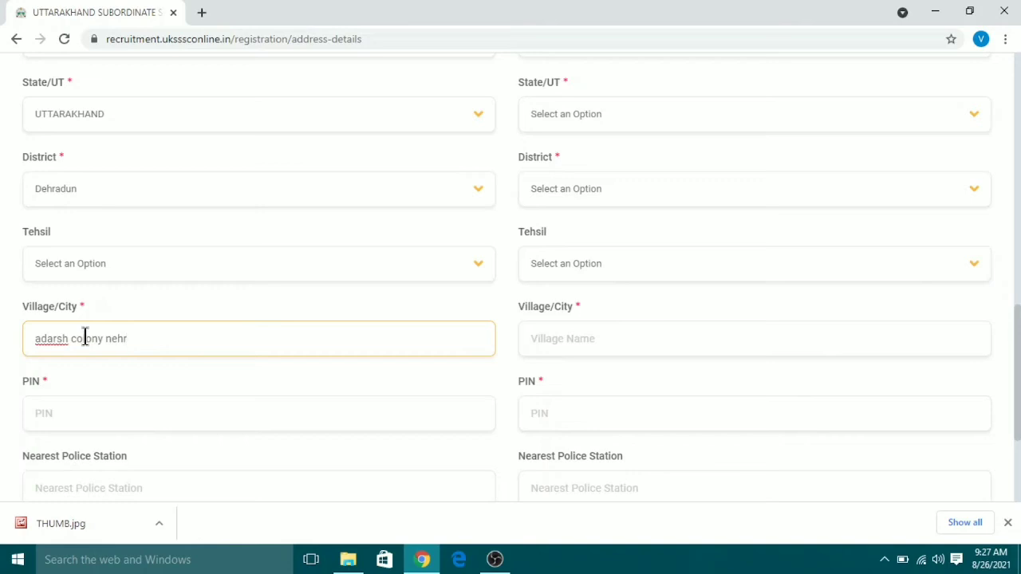
pyautogui.write('ugram')
pyautogui.click(80, 414)
pyautogui.write('2')
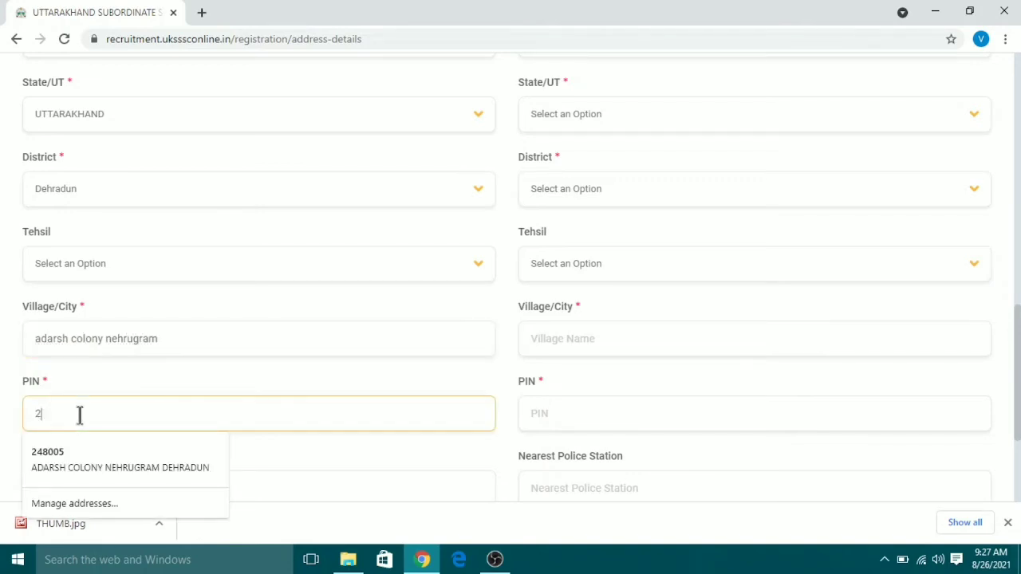
pyautogui.write('48005')
pyautogui.press('Tab')
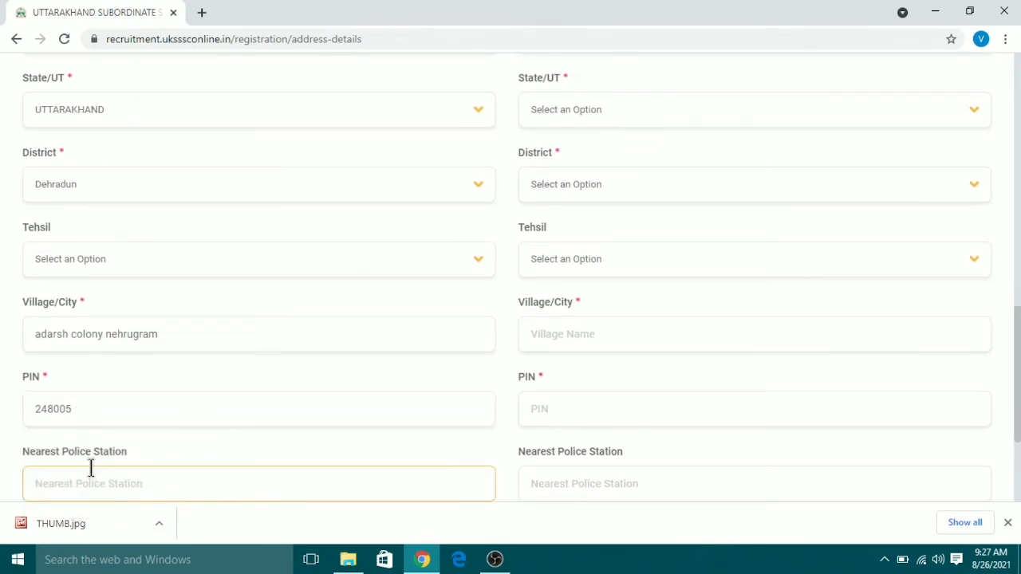
pyautogui.scroll(5, 91, 468)
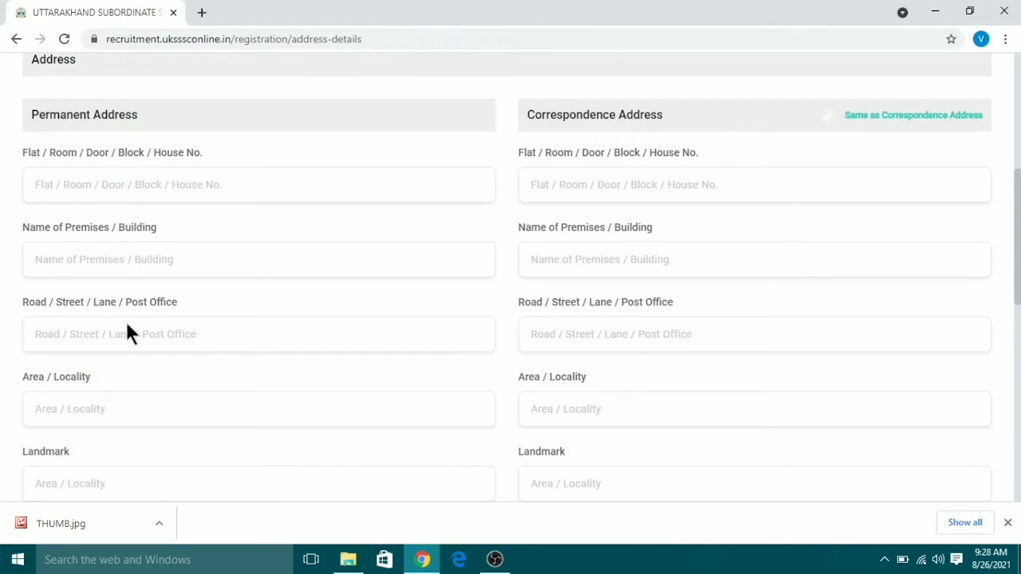
pyautogui.scroll(-1, 128, 345)
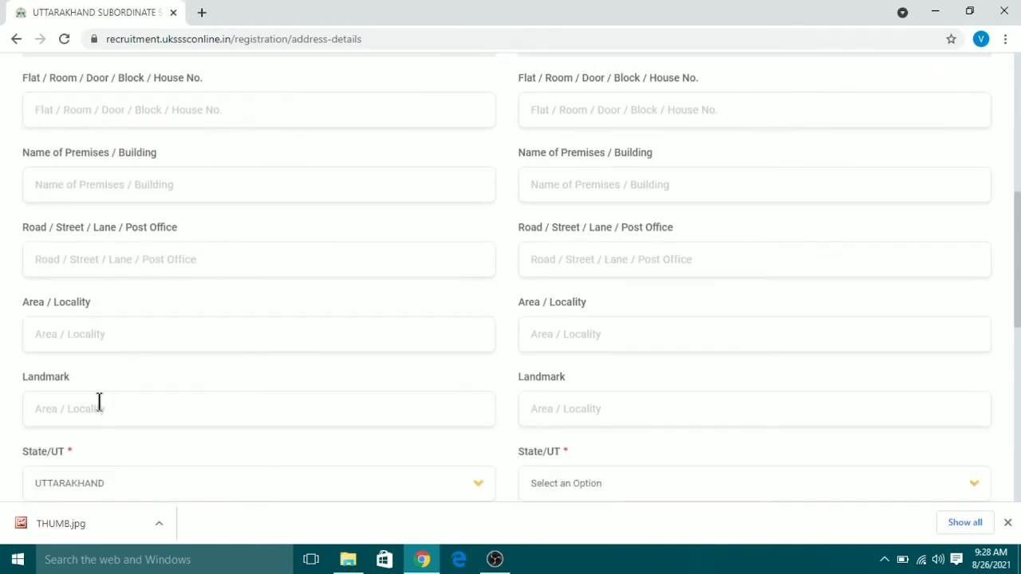
pyautogui.scroll(-1, 99, 402)
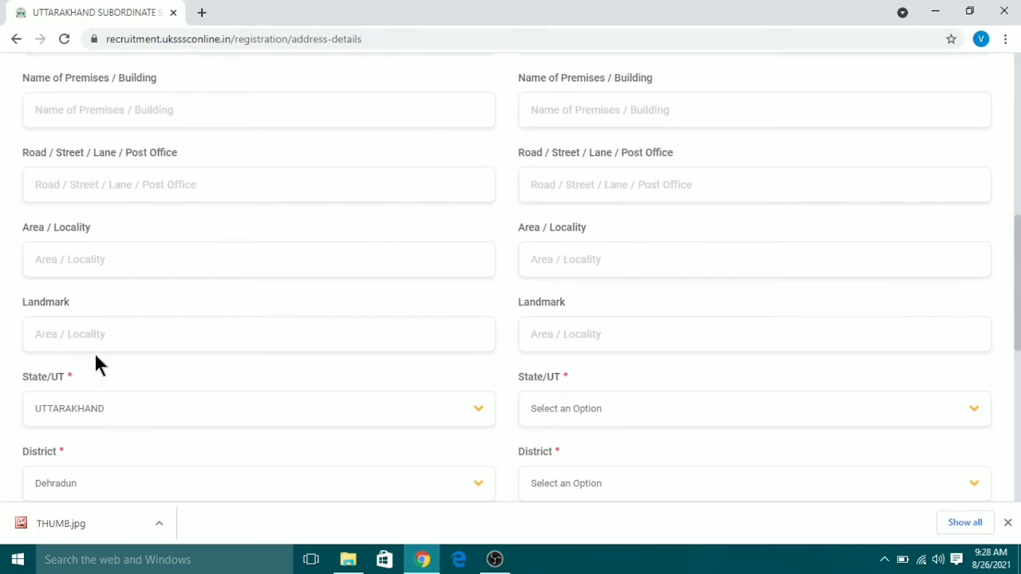
pyautogui.scroll(4, 100, 342)
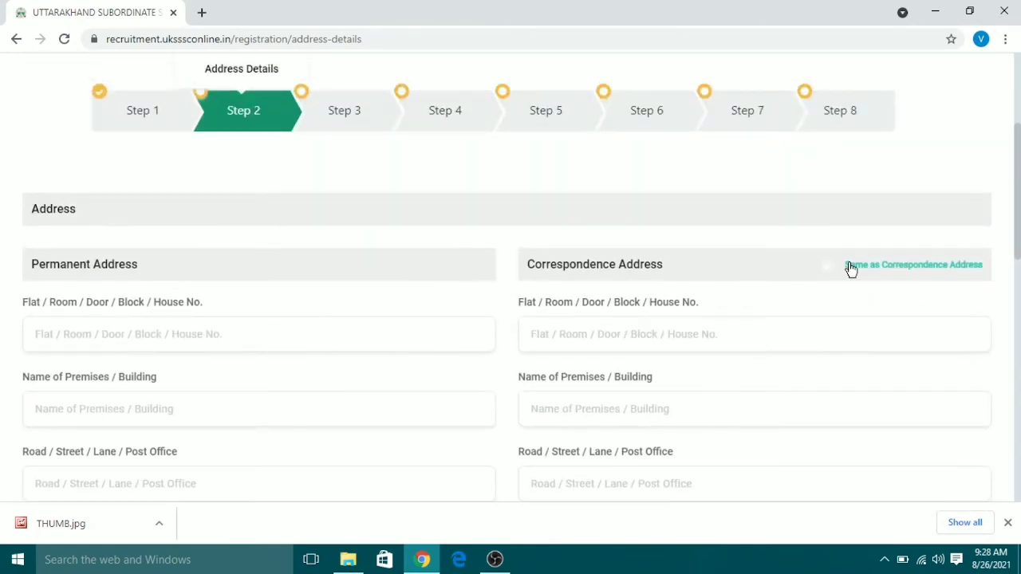
# Copy the permanent address into the correspondence address and save the address details.
pyautogui.click(828, 268)
pyautogui.scroll(-9, 733, 300)
pyautogui.click(967, 470)
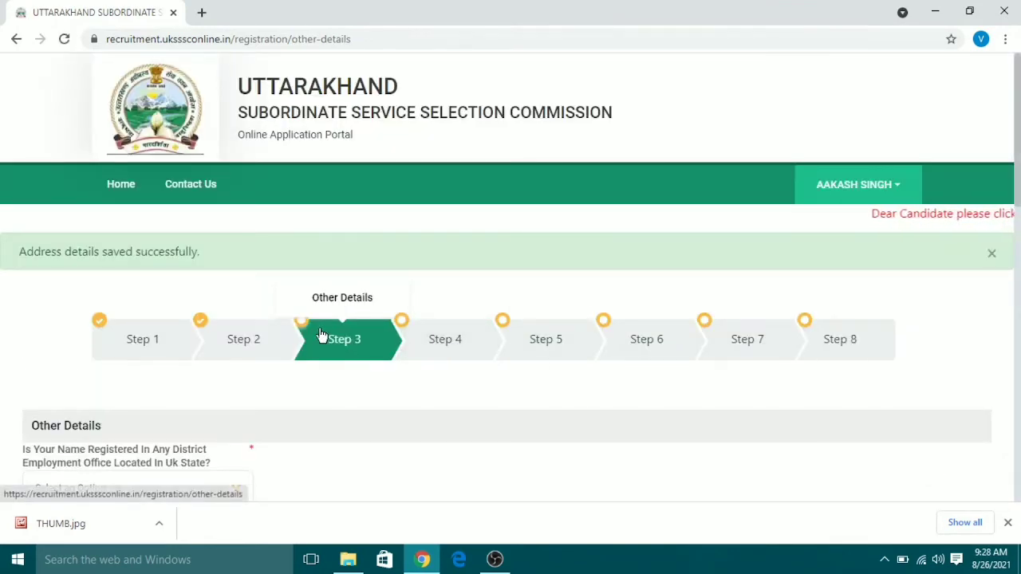
# Answer No to the employment office registration question, correcting an initial Yes.
pyautogui.scroll(-3, 321, 335)
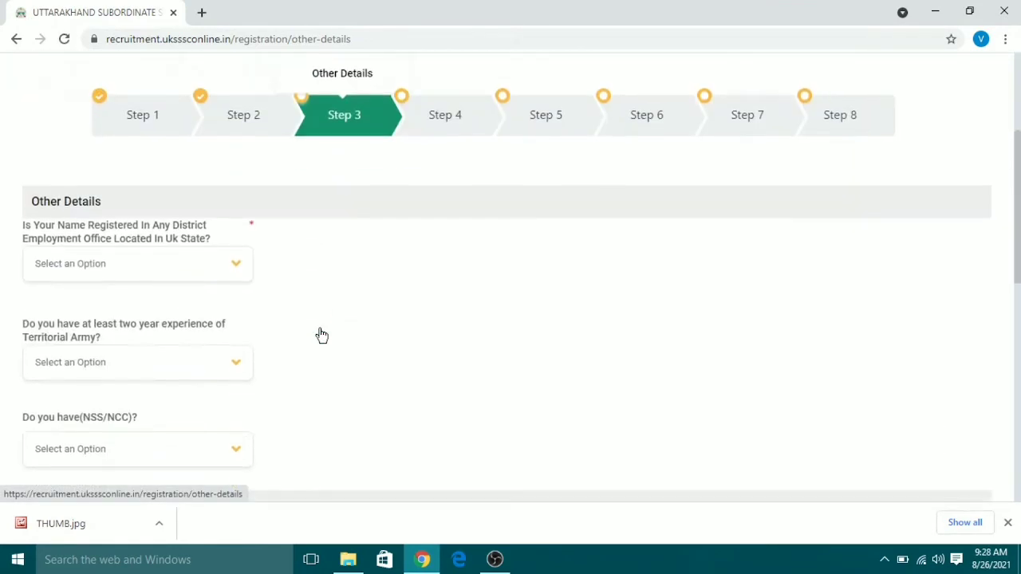
pyautogui.click(137, 274)
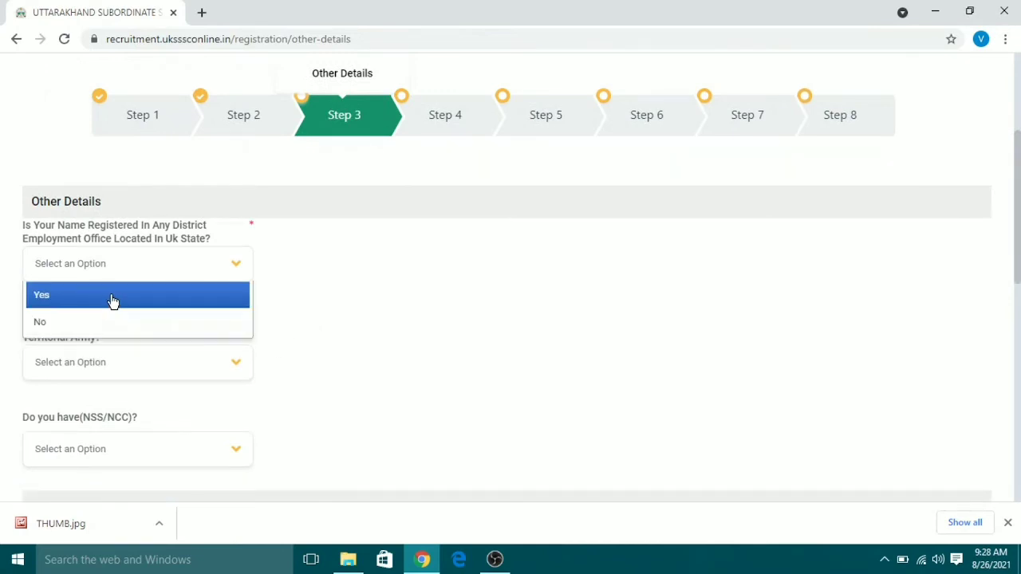
pyautogui.click(111, 297)
pyautogui.click(137, 349)
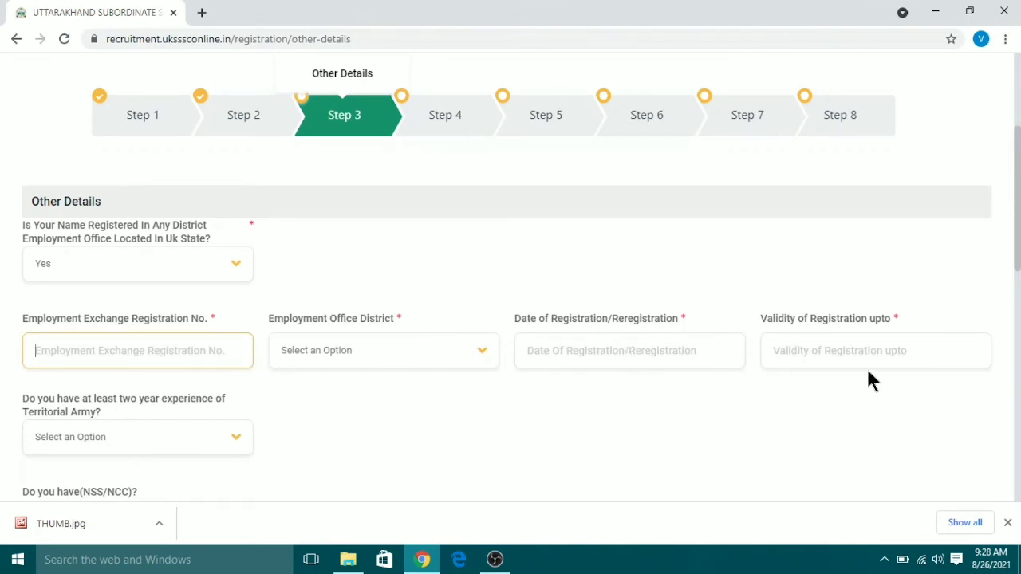
pyautogui.click(84, 267)
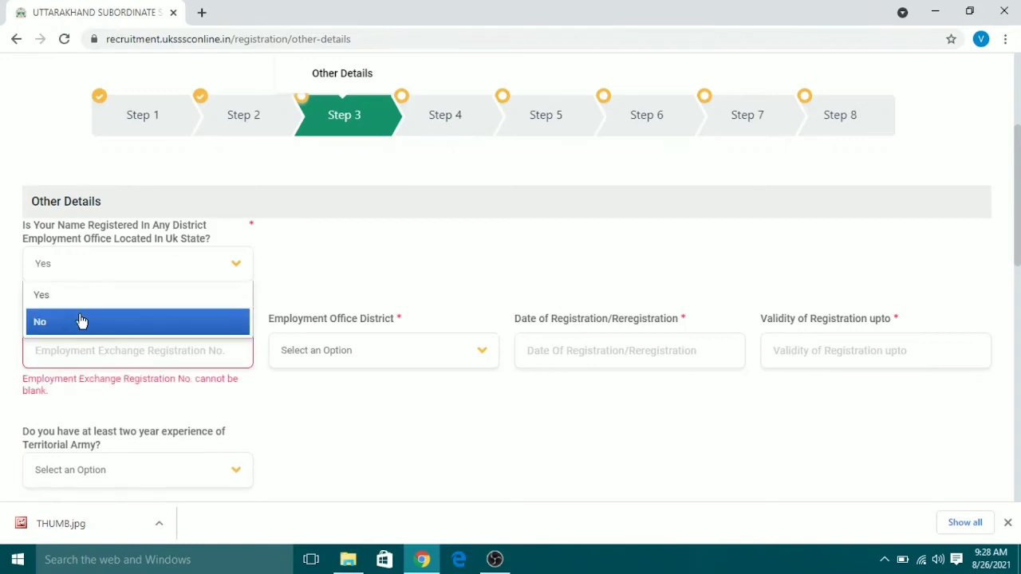
pyautogui.click(81, 320)
pyautogui.scroll(-1, 155, 298)
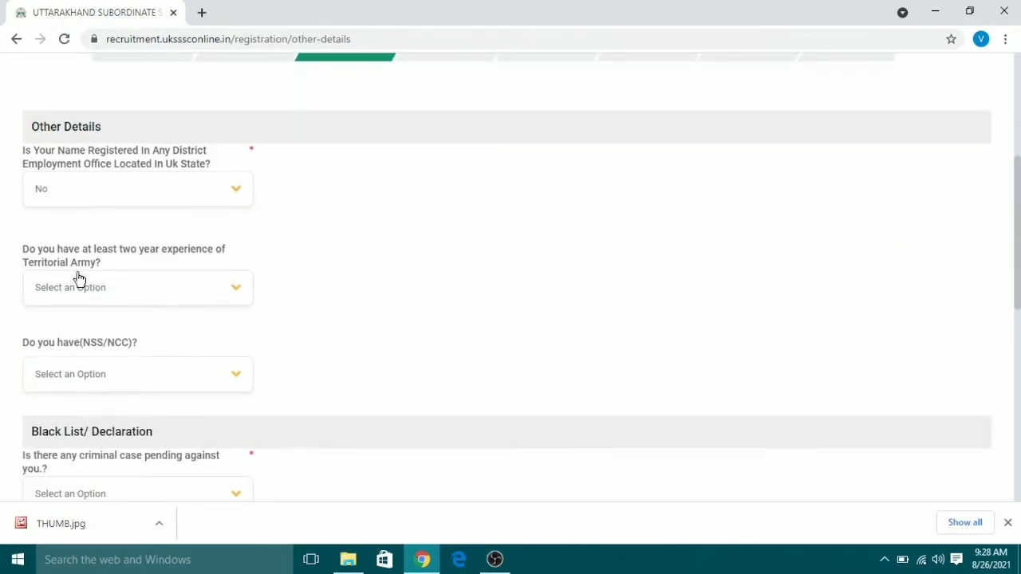
# Answer No for Territorial Army experience and for NSS/NCC participation.
pyautogui.click(137, 296)
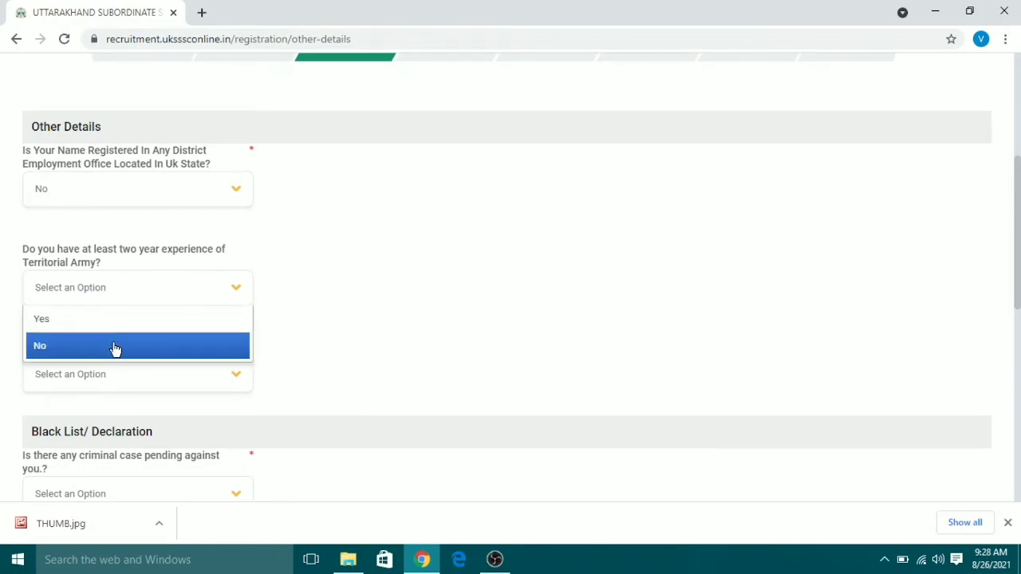
pyautogui.click(114, 346)
pyautogui.scroll(-1, 202, 311)
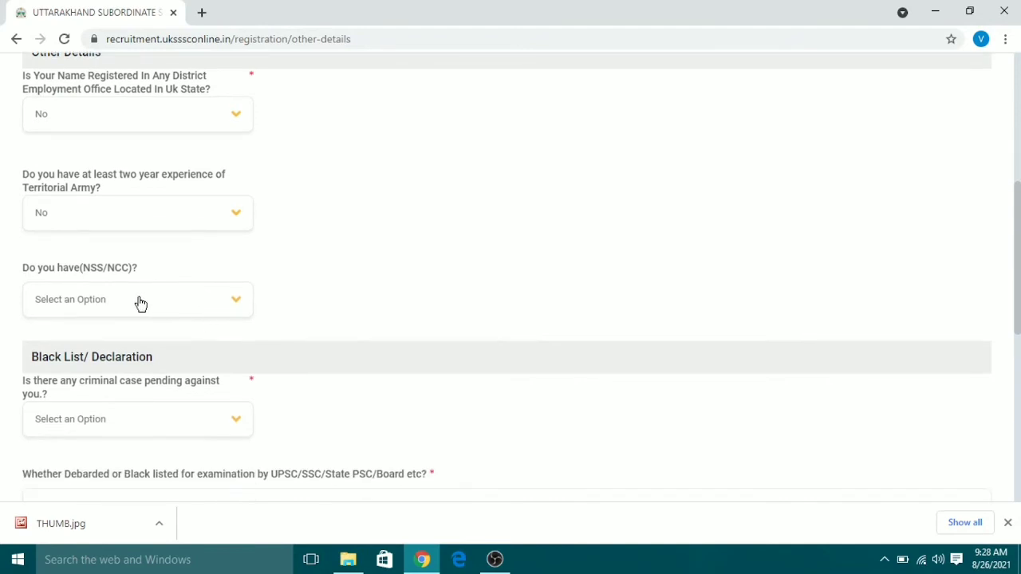
pyautogui.click(136, 302)
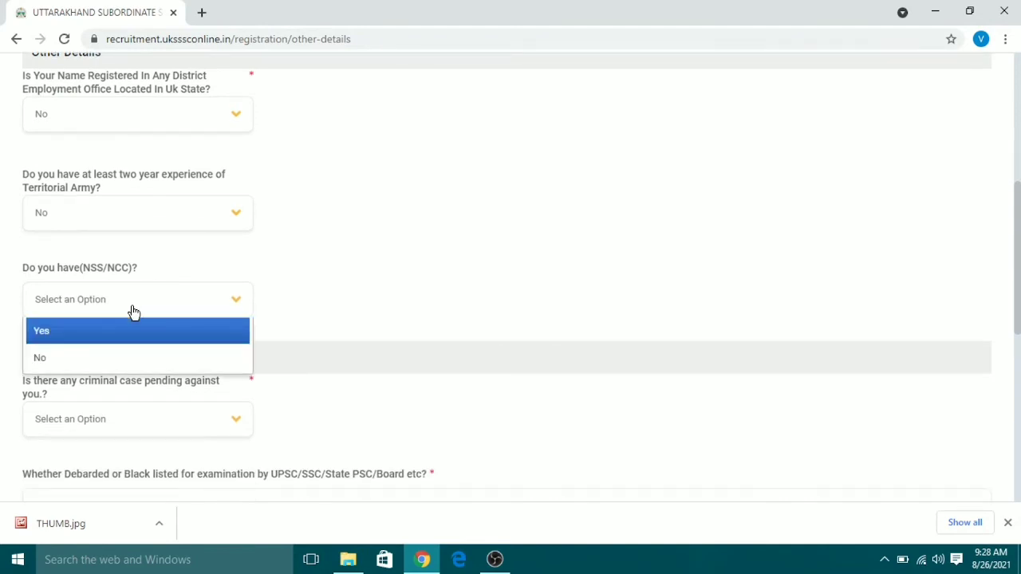
pyautogui.click(103, 359)
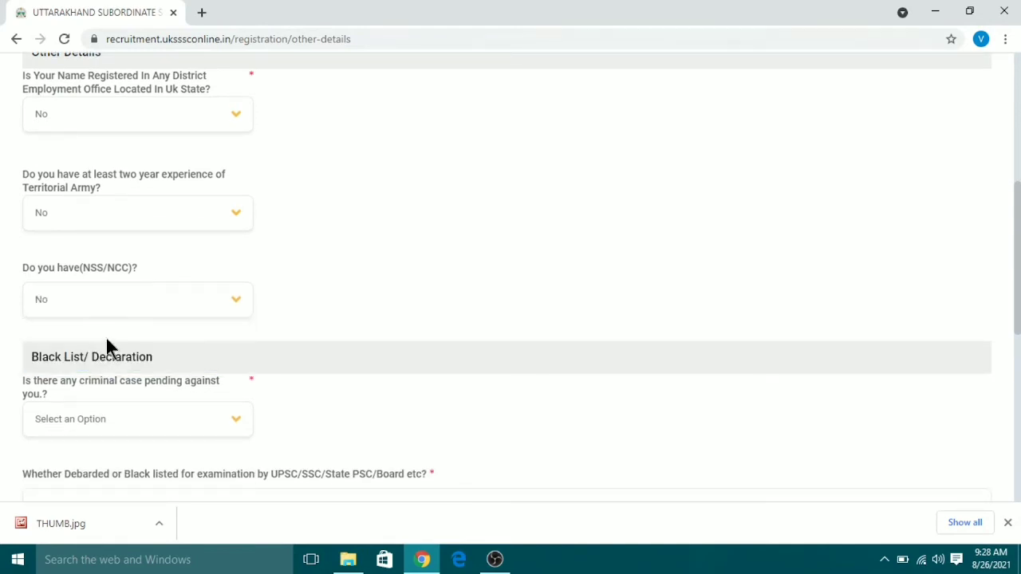
pyautogui.scroll(-2, 107, 335)
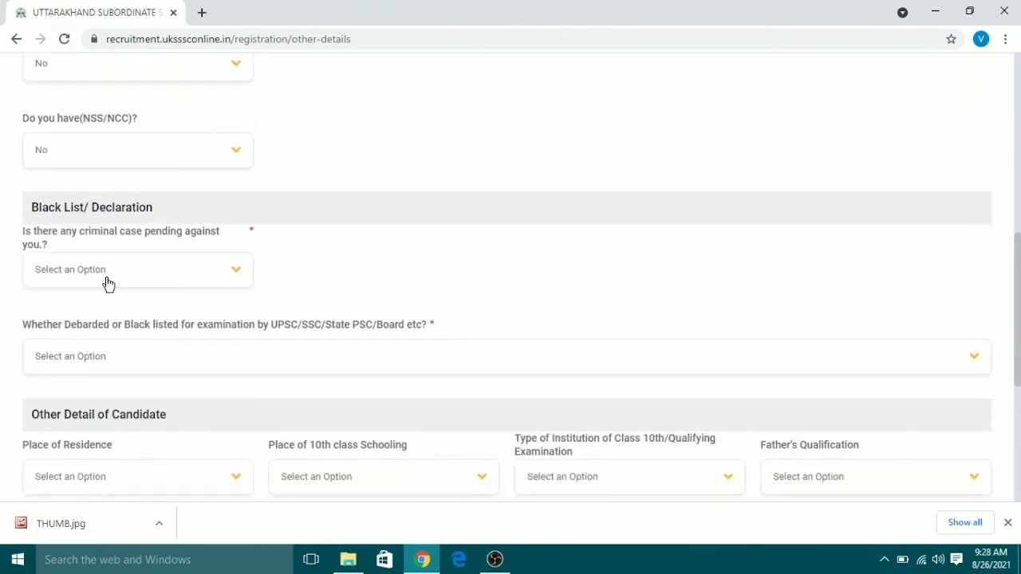
# Answer No to the pending criminal case and debarred/blacklisted questions.
pyautogui.click(108, 285)
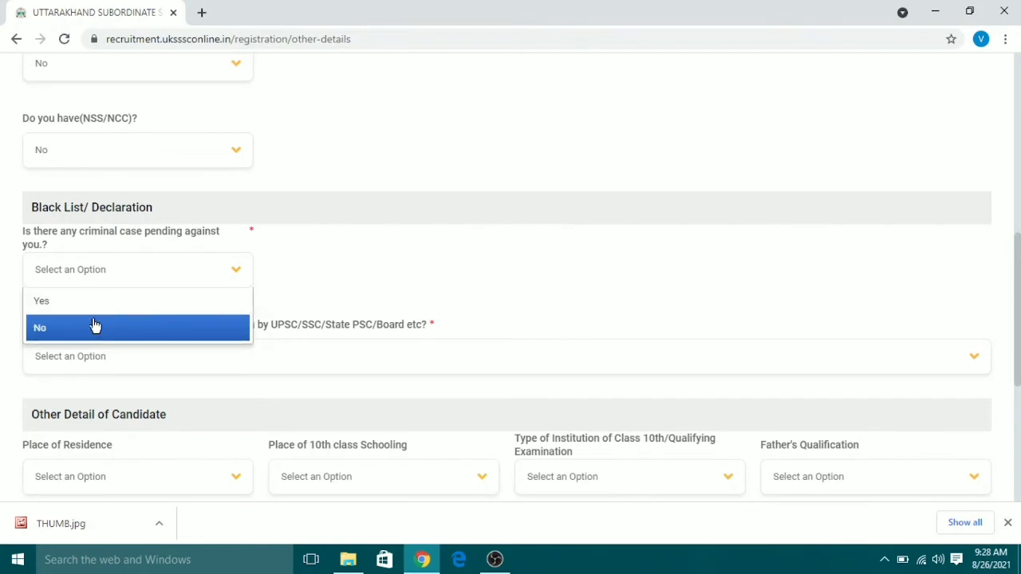
pyautogui.click(94, 328)
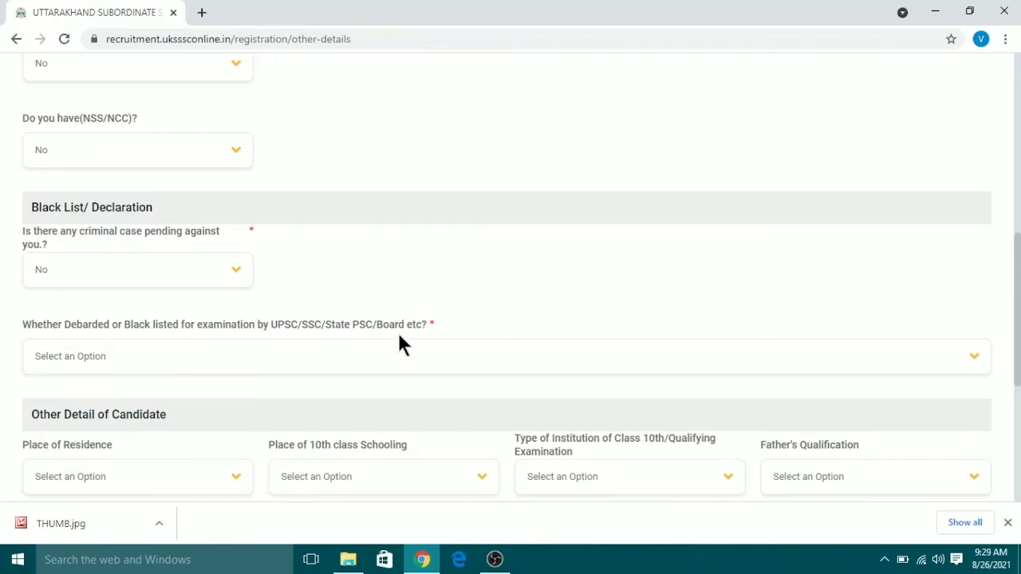
pyautogui.click(191, 355)
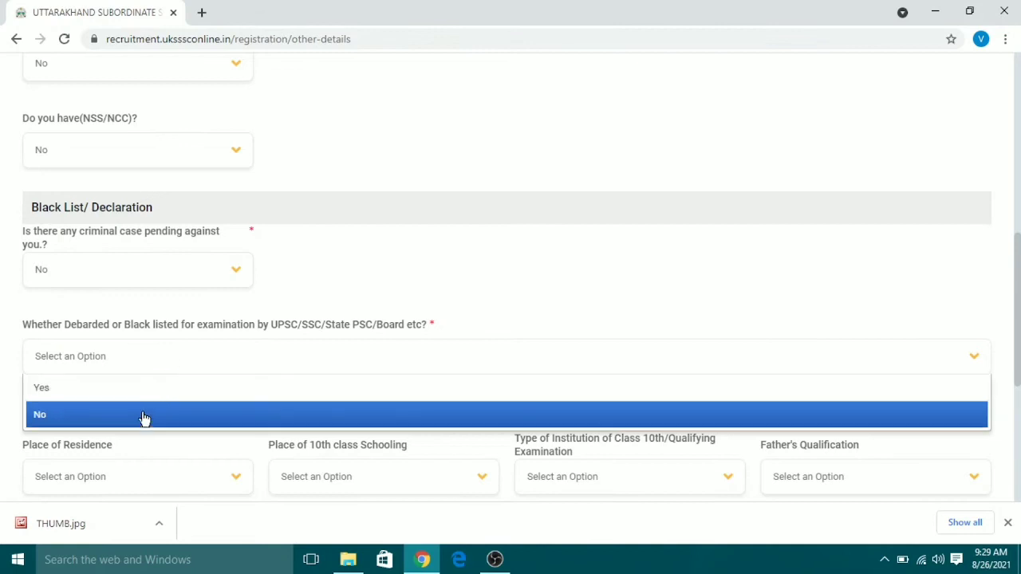
pyautogui.click(144, 415)
pyautogui.scroll(-2, 168, 374)
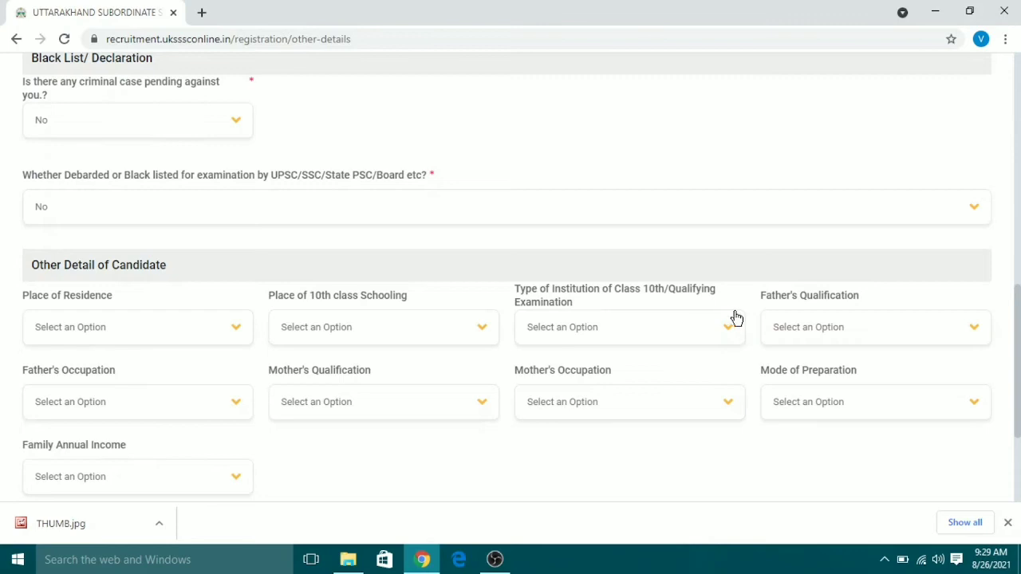
# Set residence Urban, 10th schooling Rural, institution Government, and father's qualification Graduate.
pyautogui.click(130, 326)
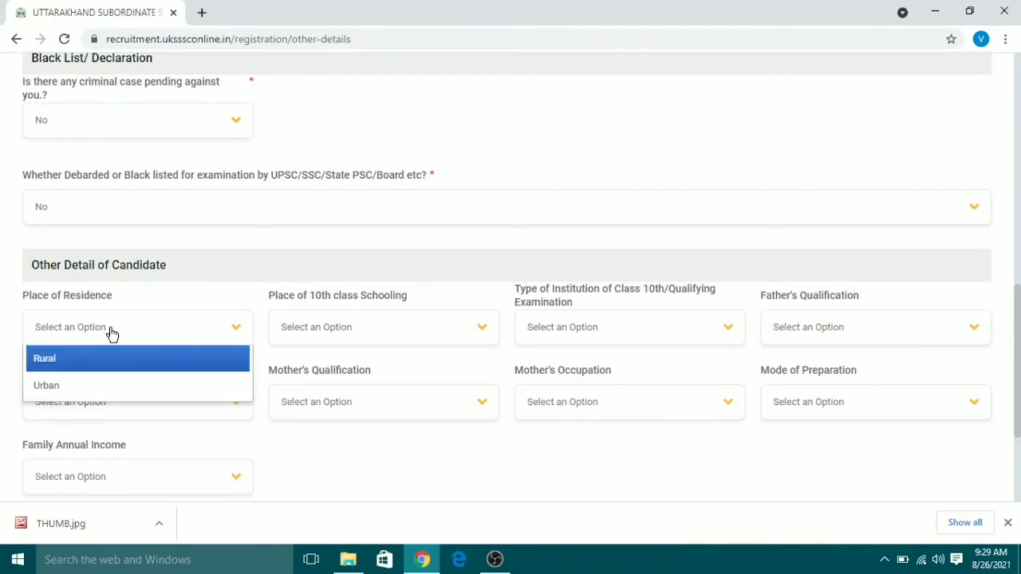
pyautogui.click(88, 385)
pyautogui.click(360, 339)
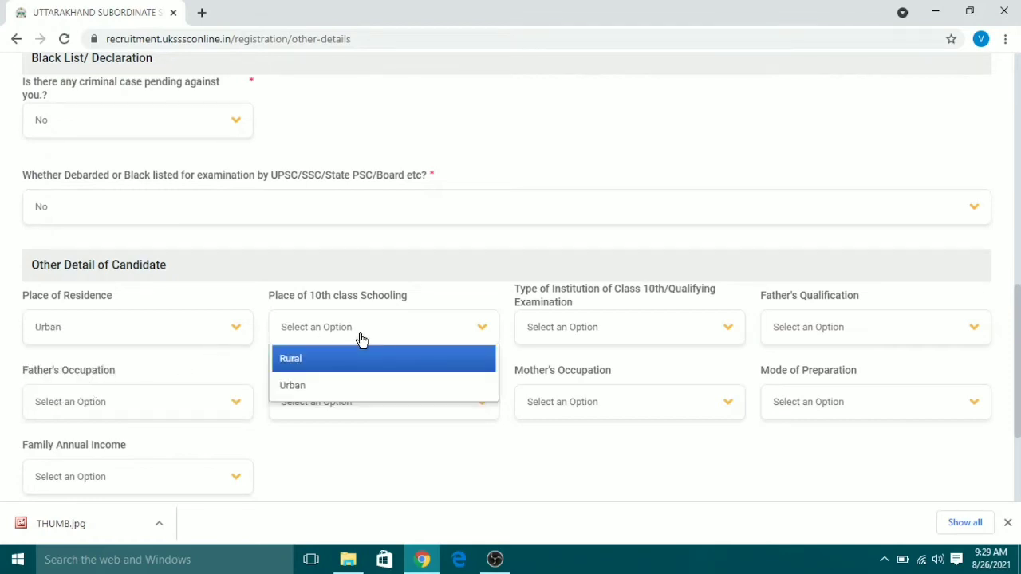
pyautogui.click(328, 365)
pyautogui.click(629, 332)
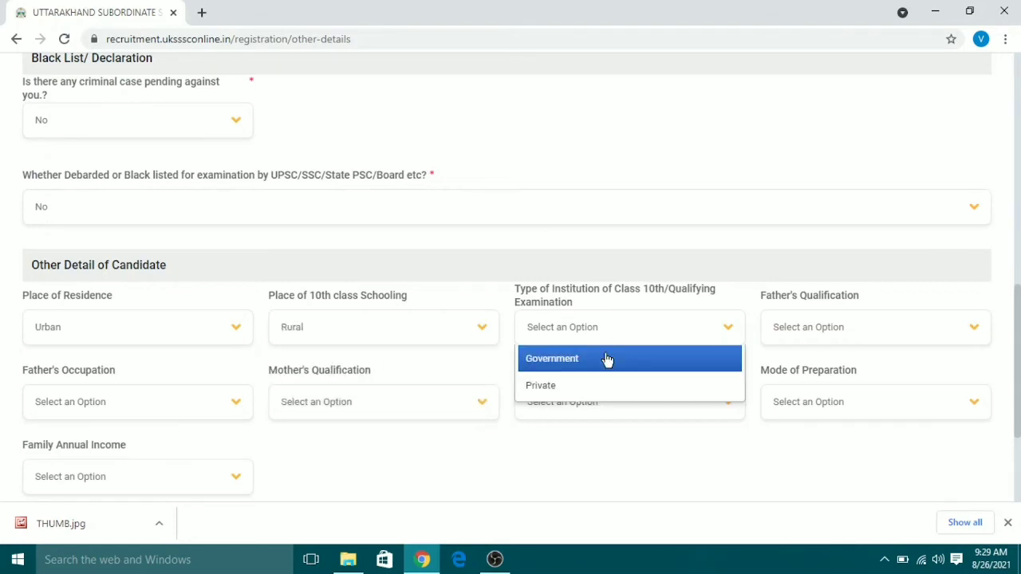
pyautogui.click(591, 367)
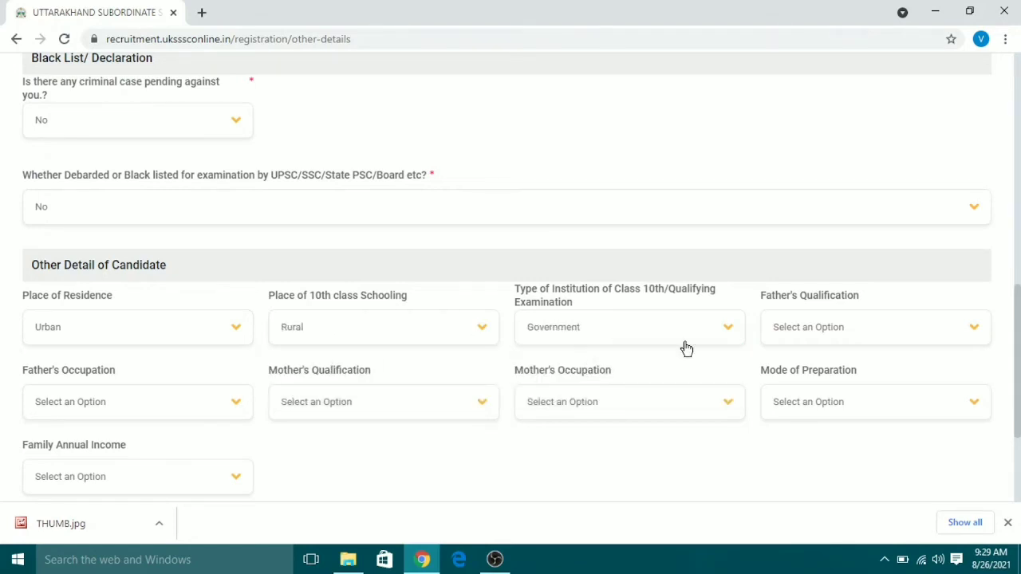
pyautogui.click(828, 336)
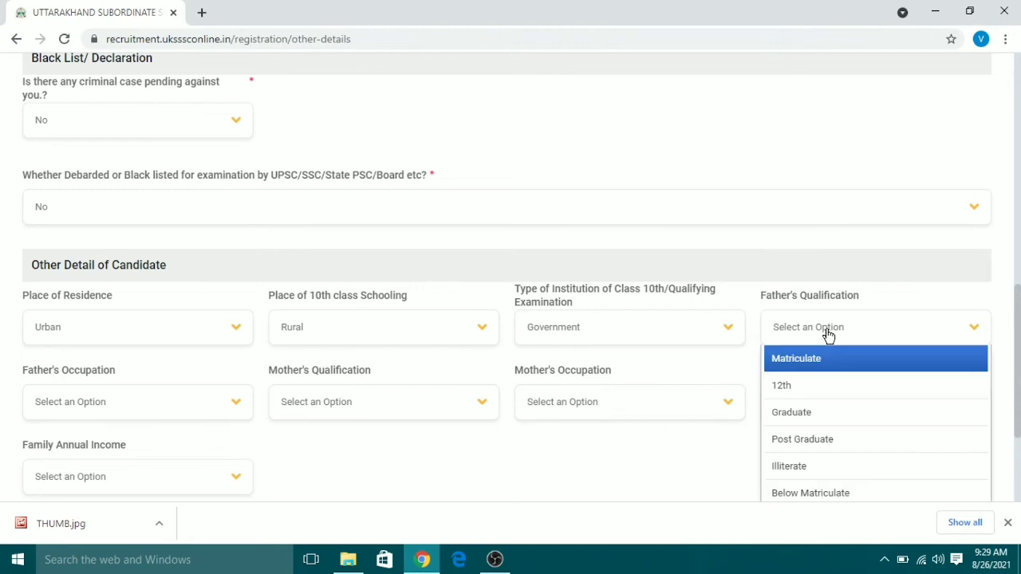
pyautogui.click(807, 413)
# Set father's occupation Govt employee, mother's qualification Below Matriculate, and mother's occupation House wife.
pyautogui.click(97, 404)
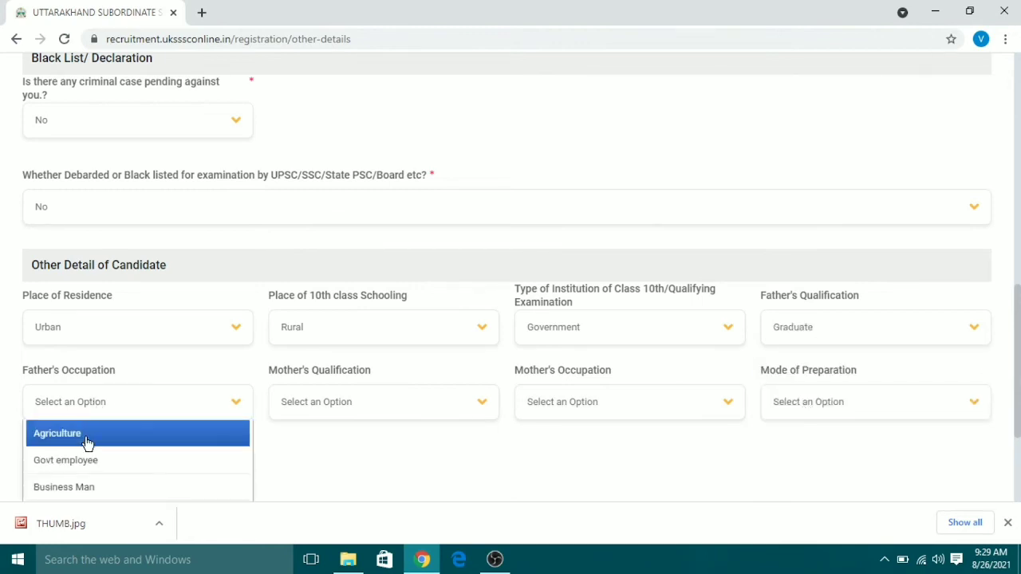
pyautogui.click(94, 460)
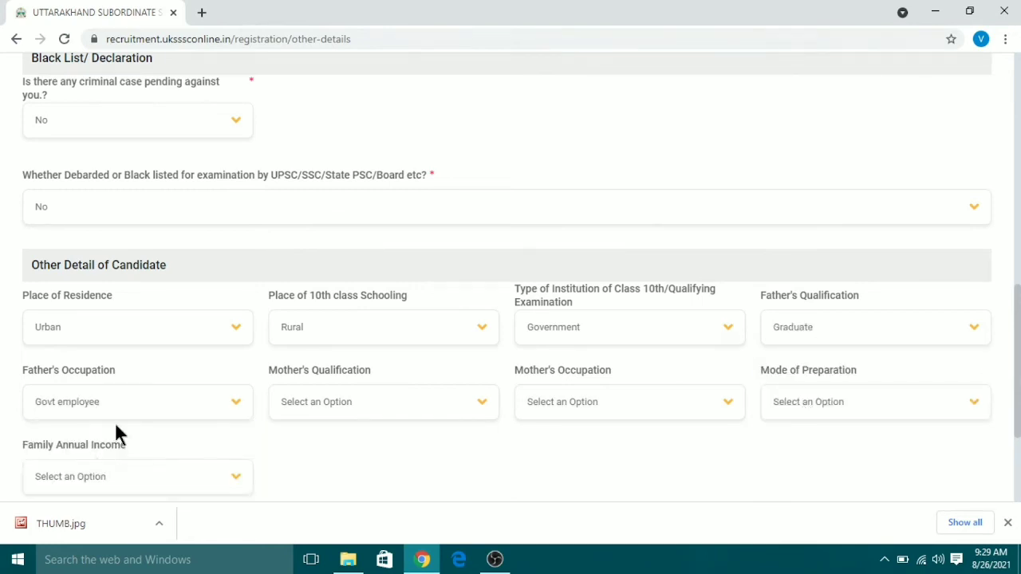
pyautogui.click(378, 410)
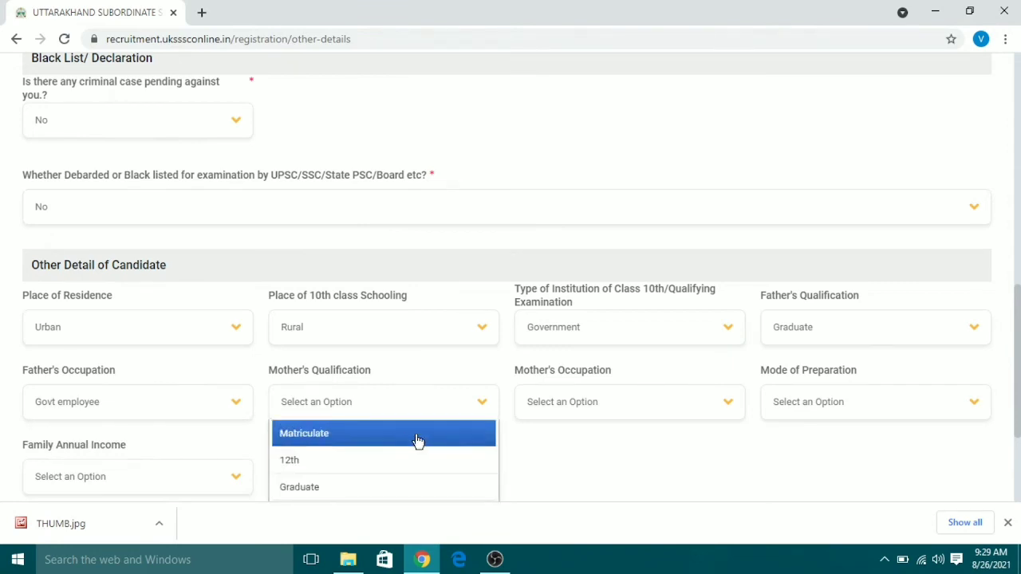
pyautogui.scroll(-1, 602, 452)
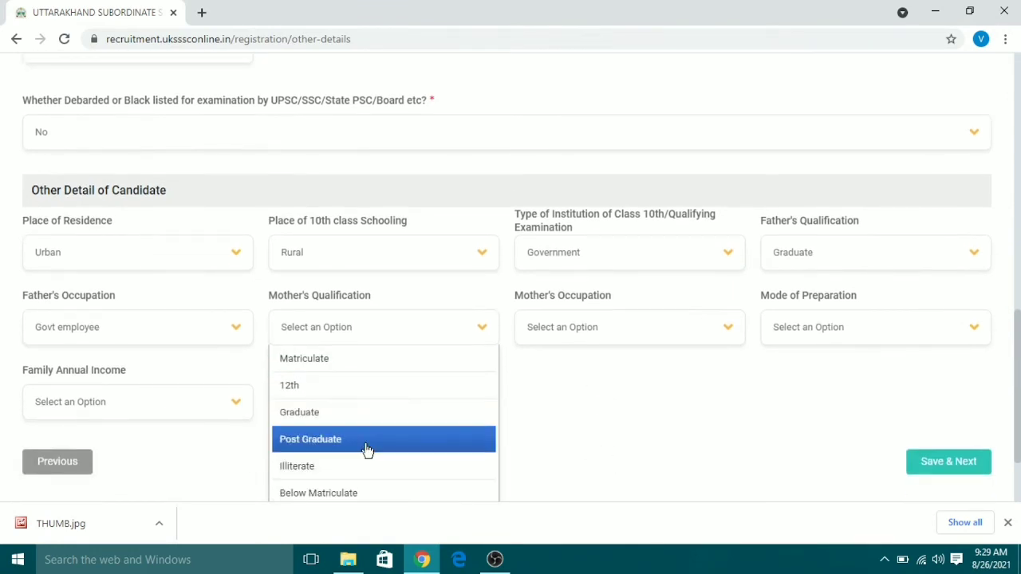
pyautogui.click(369, 494)
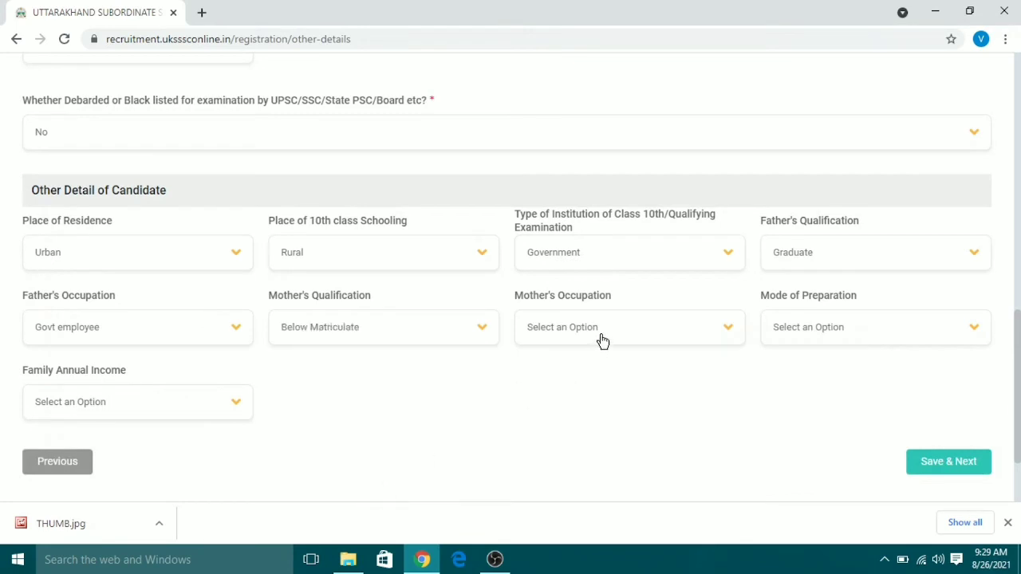
pyautogui.click(603, 338)
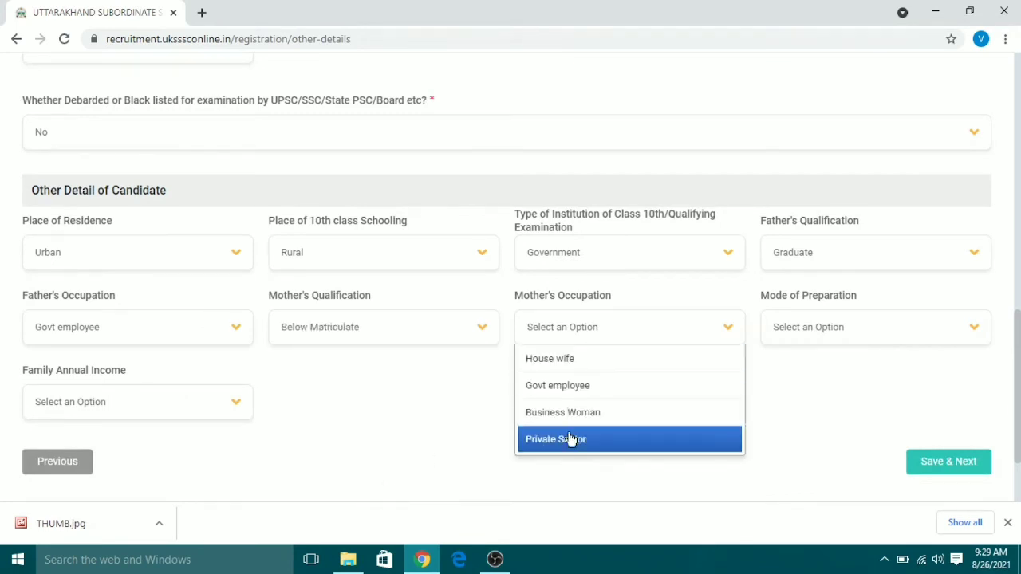
pyautogui.click(563, 363)
# Choose Self Study preparation and Less Than 2.5 lakh family income, then Save & Next.
pyautogui.click(856, 328)
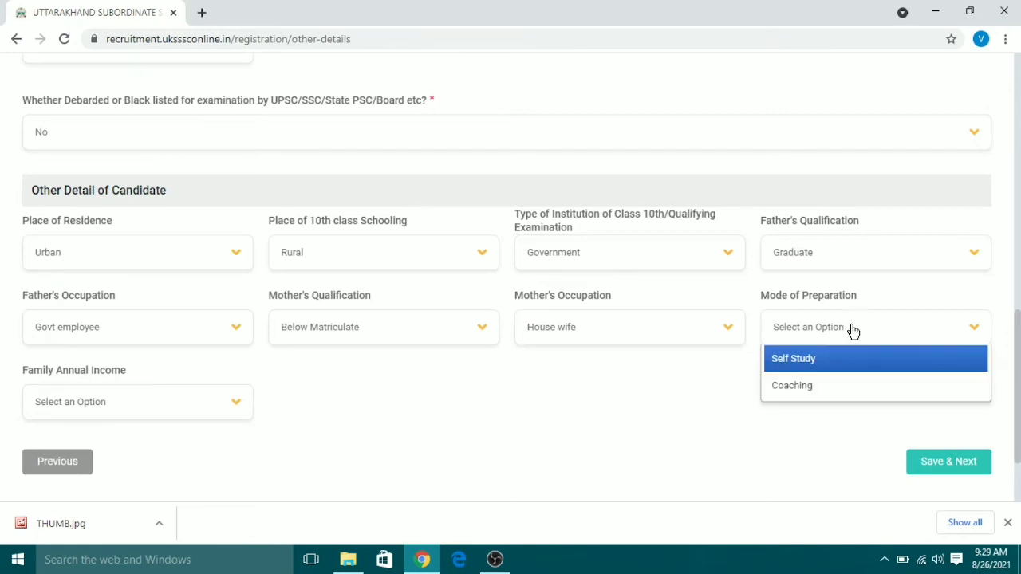
pyautogui.click(817, 359)
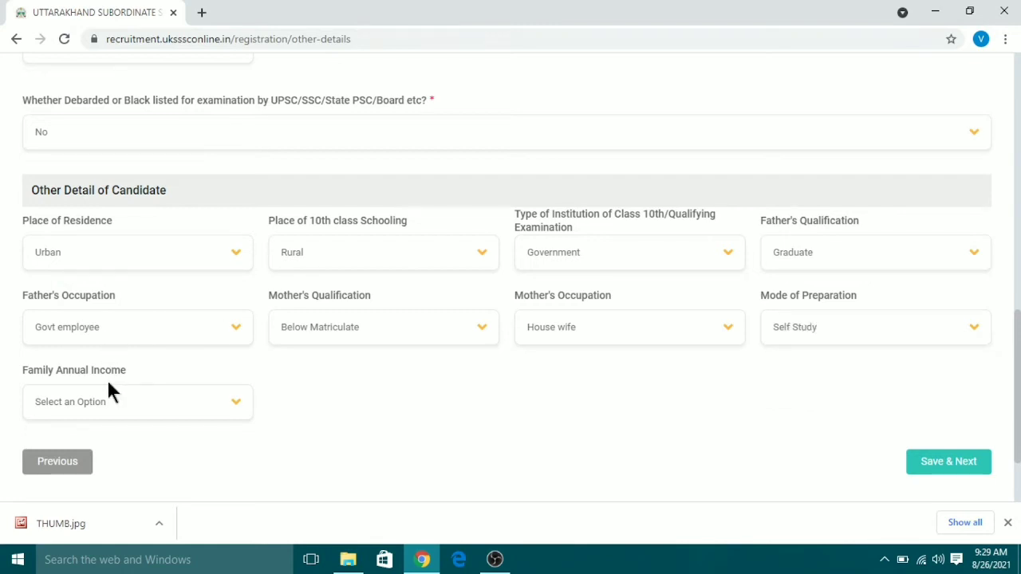
pyautogui.click(111, 403)
pyautogui.scroll(-2, 403, 447)
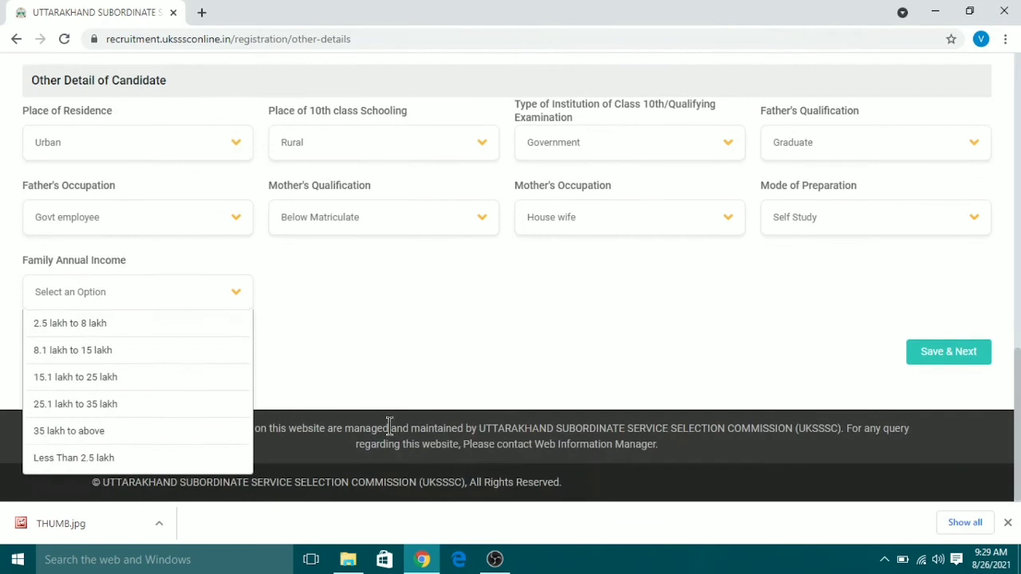
pyautogui.click(125, 458)
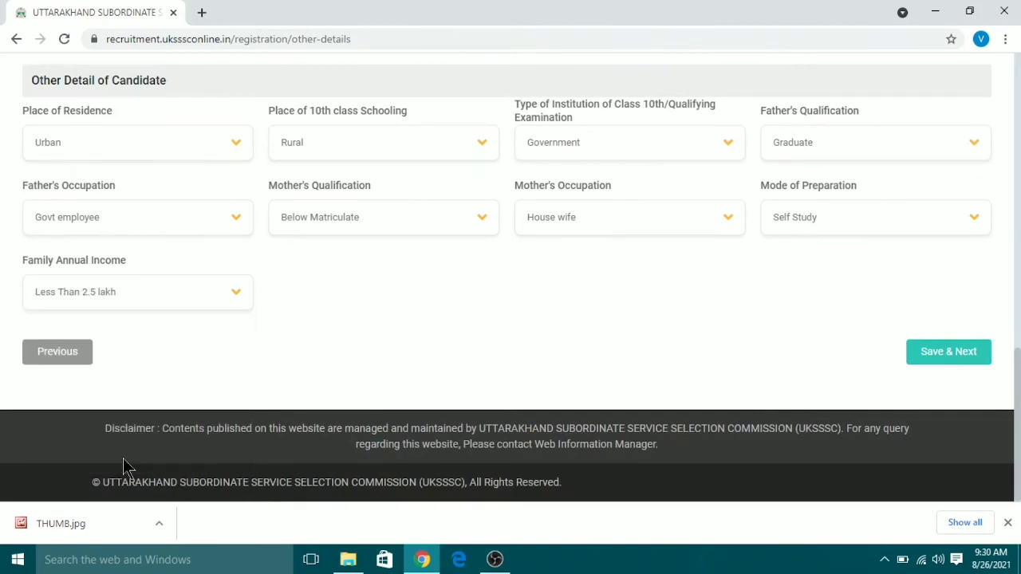
pyautogui.click(943, 356)
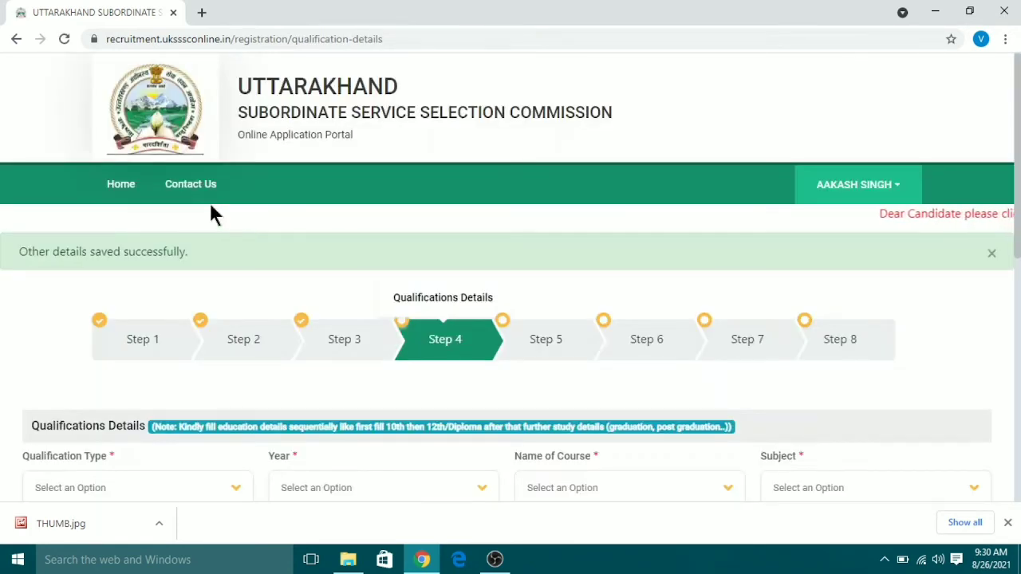
# Set qualification type, course and subject to SSC/Matric/High School, with year 2017.
pyautogui.scroll(-2, 456, 348)
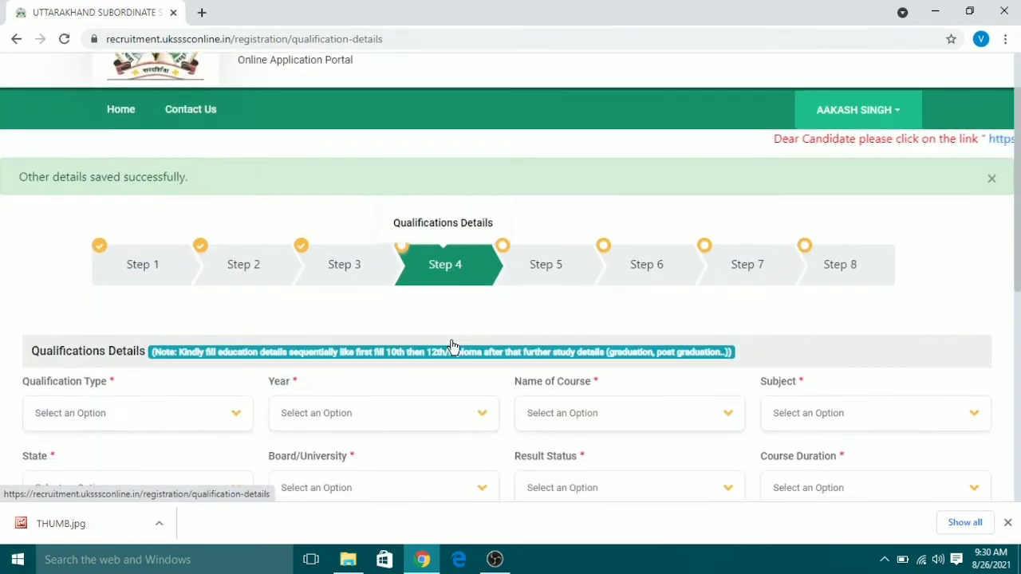
pyautogui.scroll(-2, 239, 338)
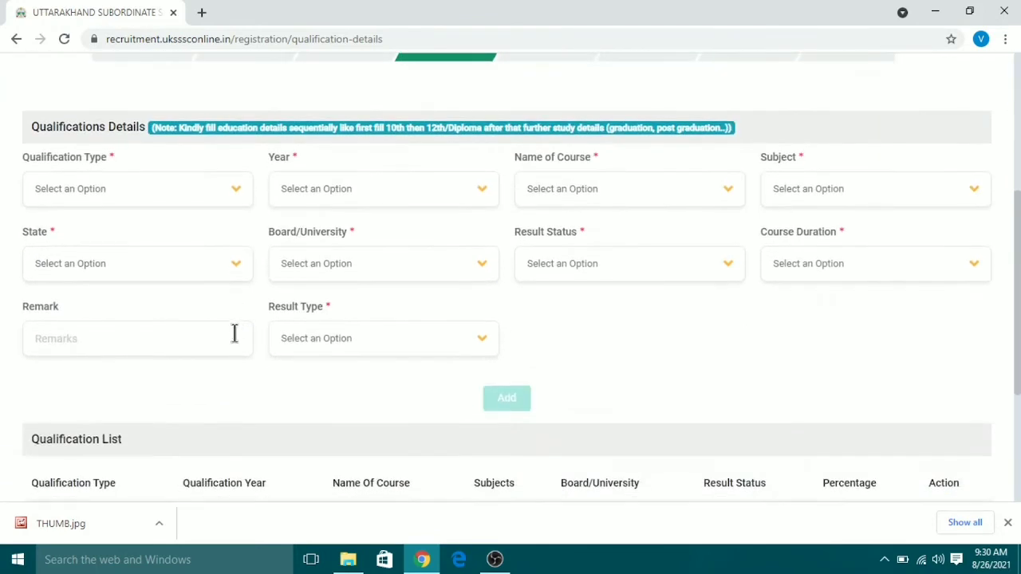
pyautogui.click(147, 206)
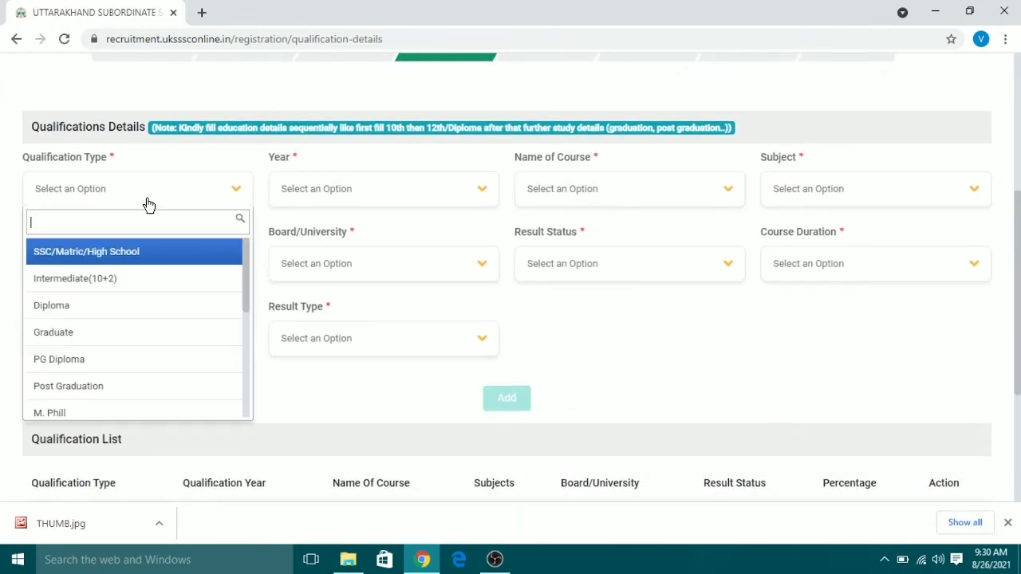
pyautogui.click(100, 256)
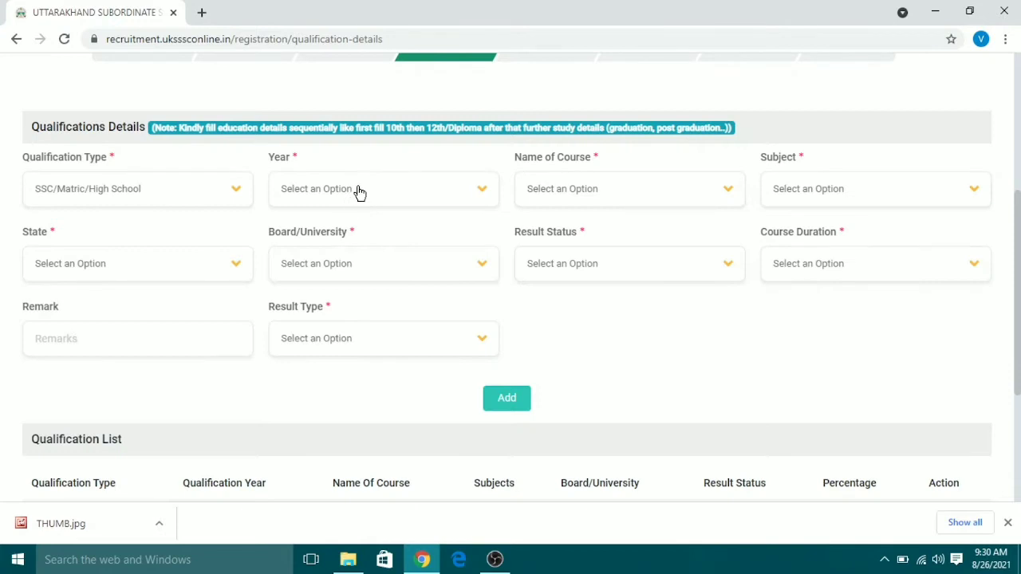
pyautogui.click(358, 192)
pyautogui.click(337, 360)
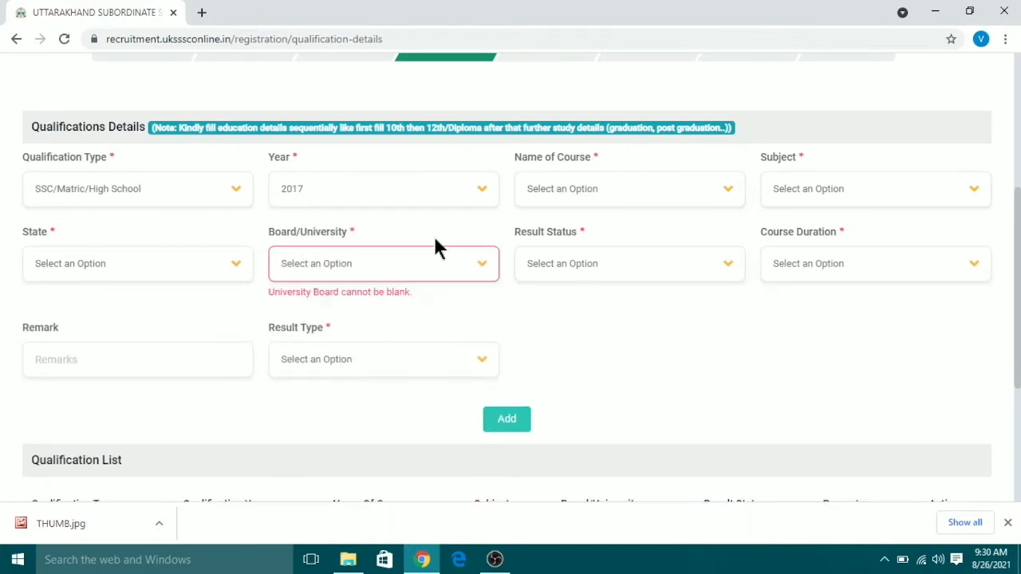
pyautogui.click(586, 201)
pyautogui.click(584, 254)
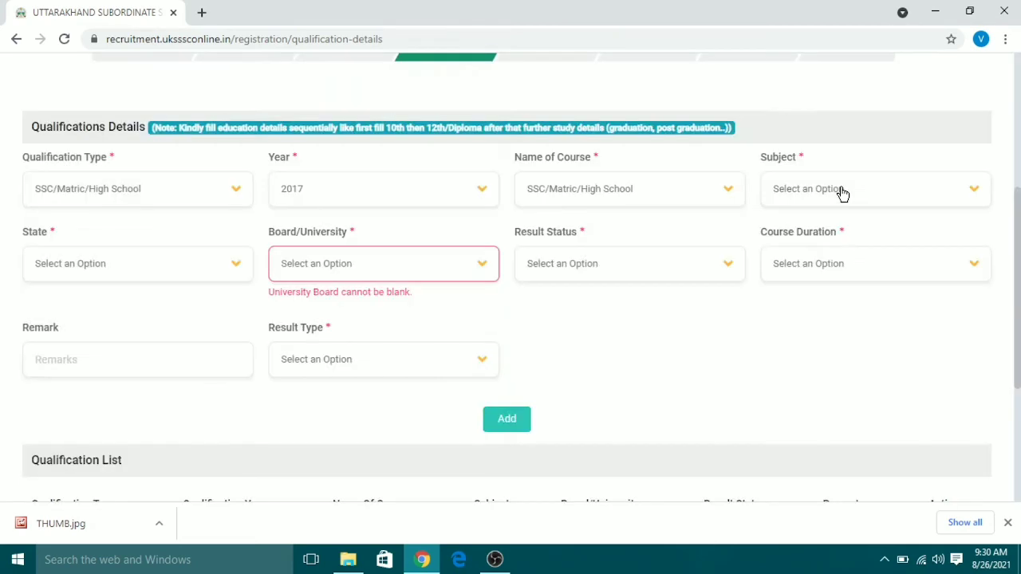
pyautogui.click(843, 194)
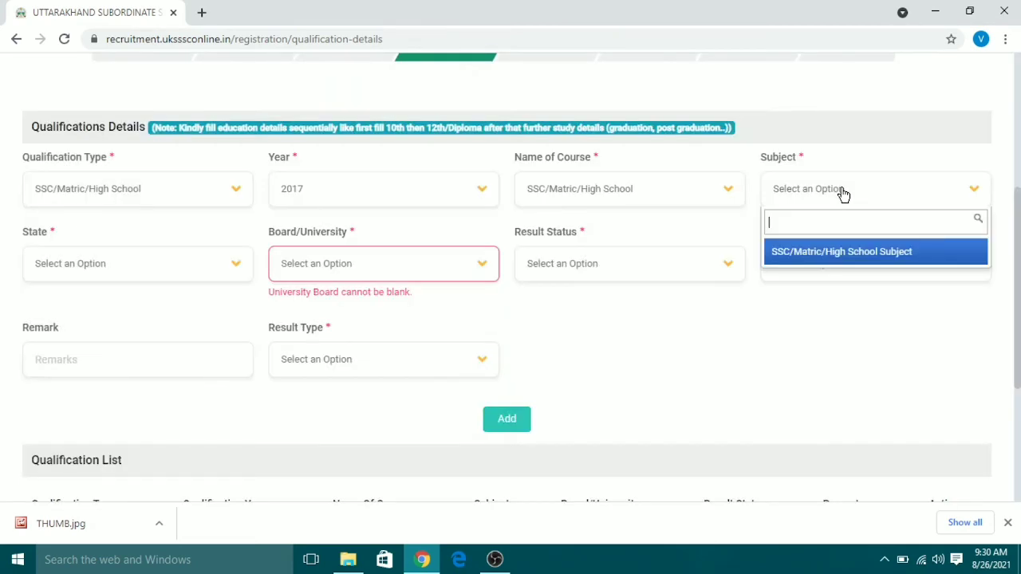
pyautogui.click(833, 254)
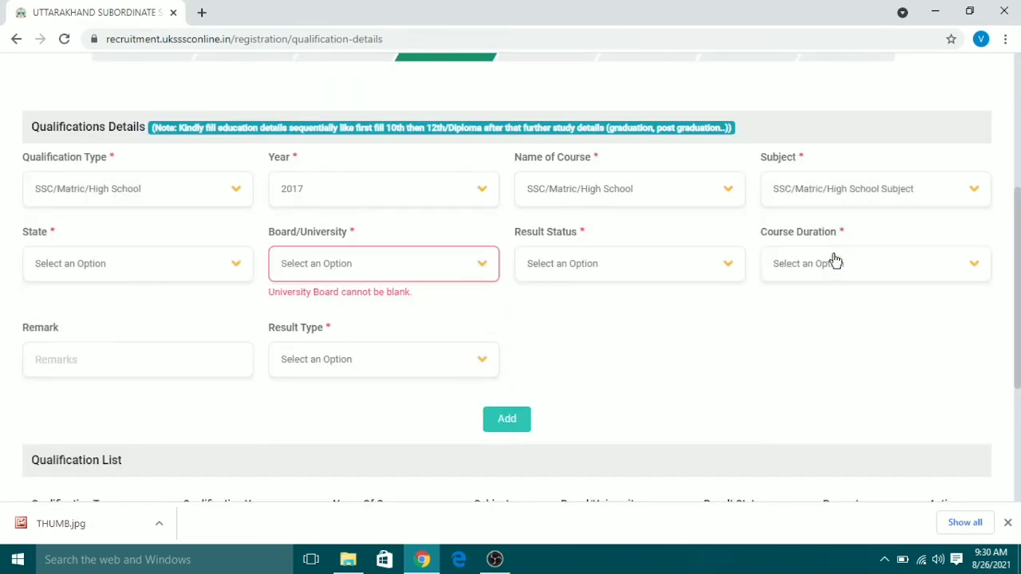
# Set state UTTARAKHAND, board State Board, and result status PASSED.
pyautogui.click(118, 275)
pyautogui.scroll(-10, 115, 413)
pyautogui.click(141, 461)
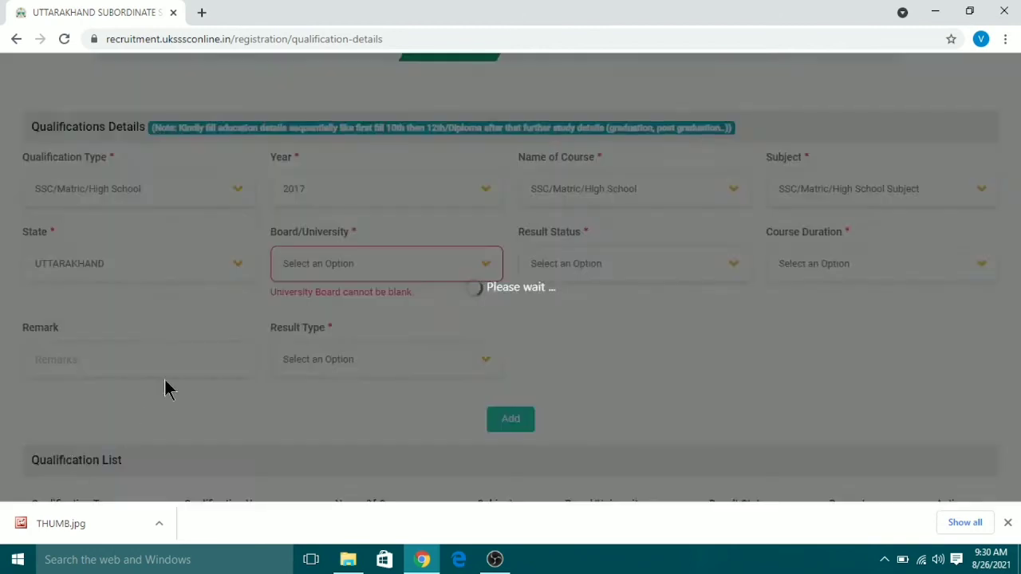
pyautogui.click(349, 258)
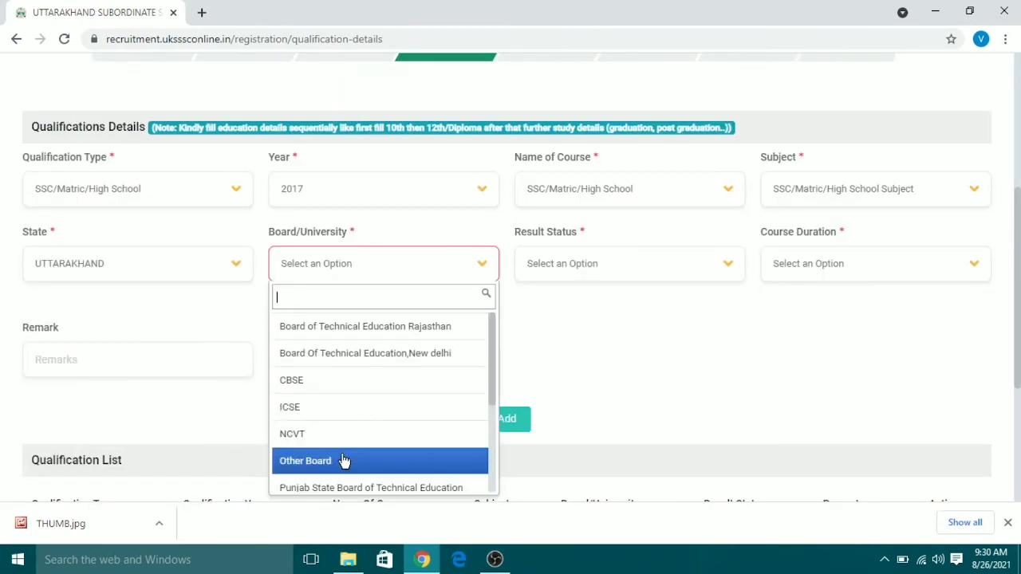
pyautogui.scroll(-1, 343, 462)
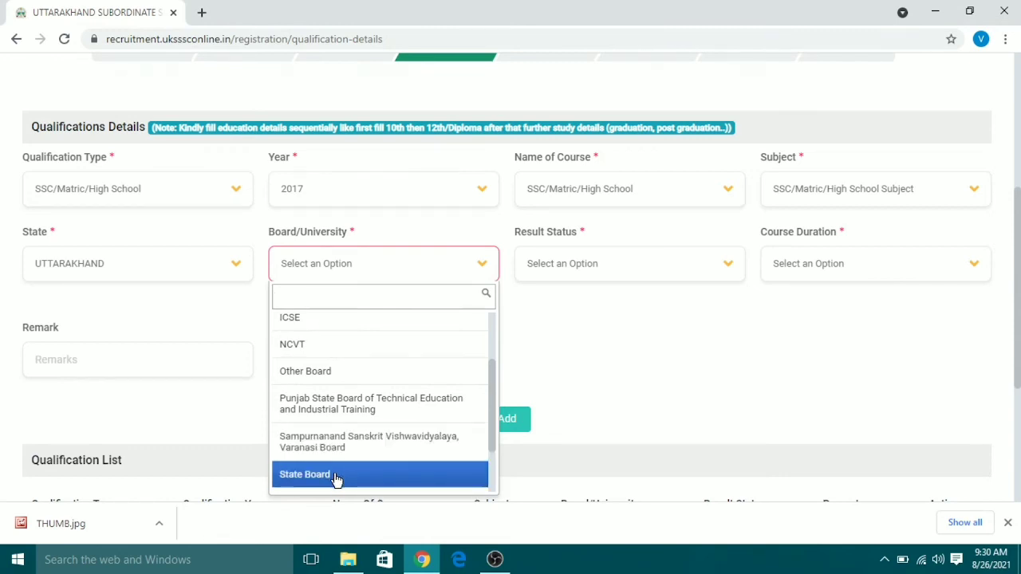
pyautogui.click(336, 477)
pyautogui.click(598, 269)
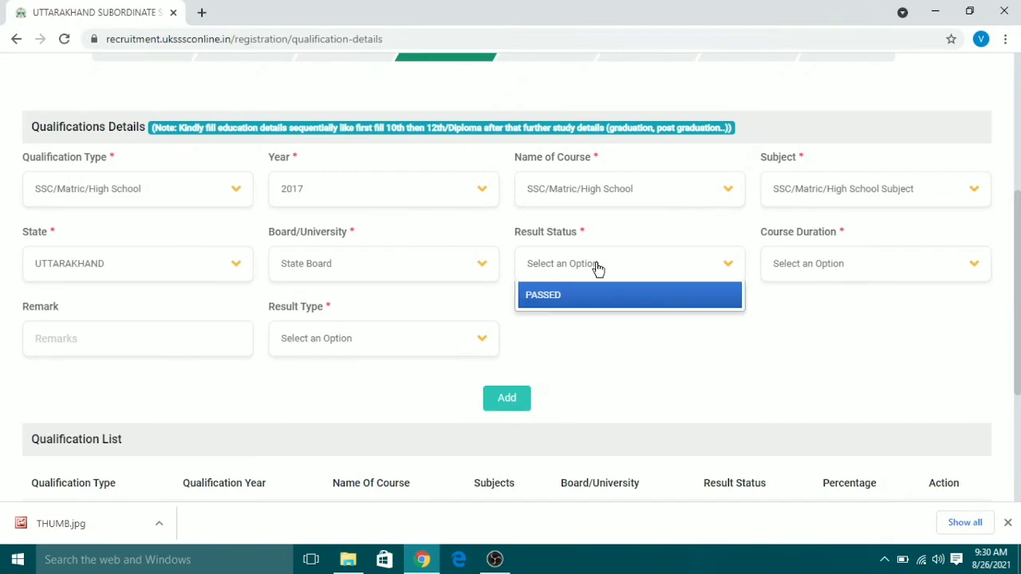
pyautogui.click(585, 295)
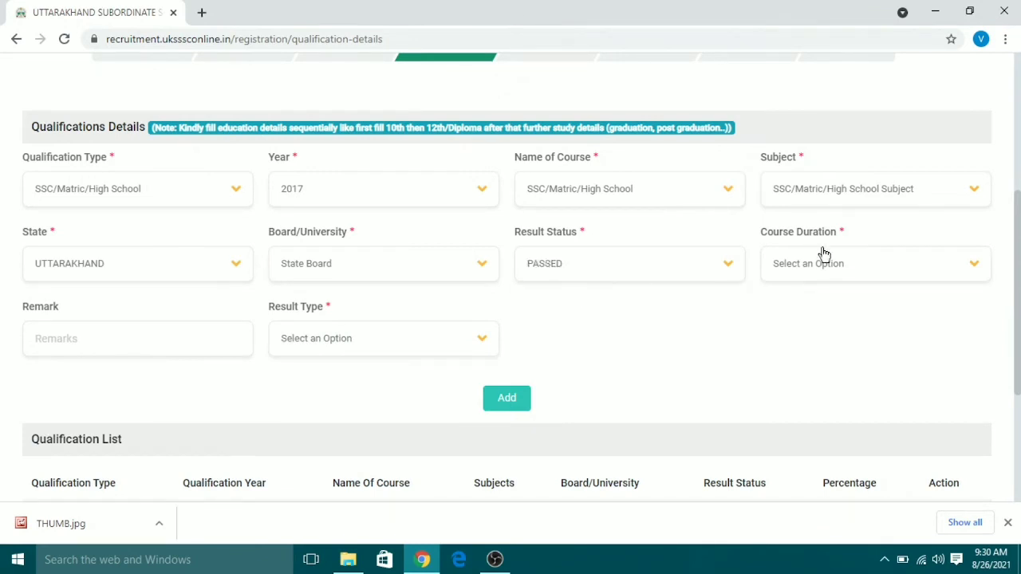
pyautogui.click(847, 260)
# Set the course duration to 1 Year and the result type to MARKS.
pyautogui.click(791, 409)
pyautogui.scroll(-1, 404, 322)
pyautogui.click(369, 269)
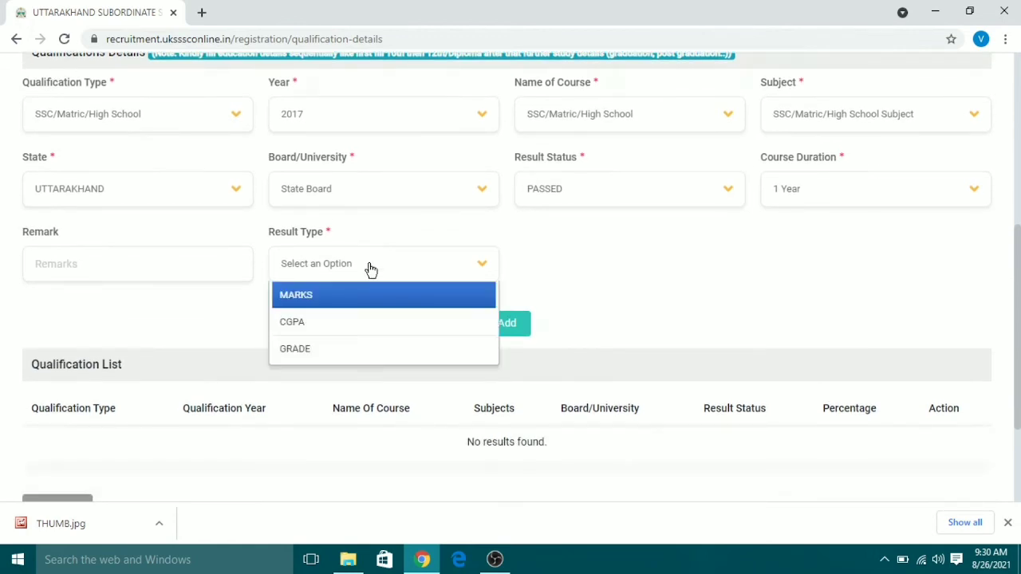
pyautogui.click(332, 301)
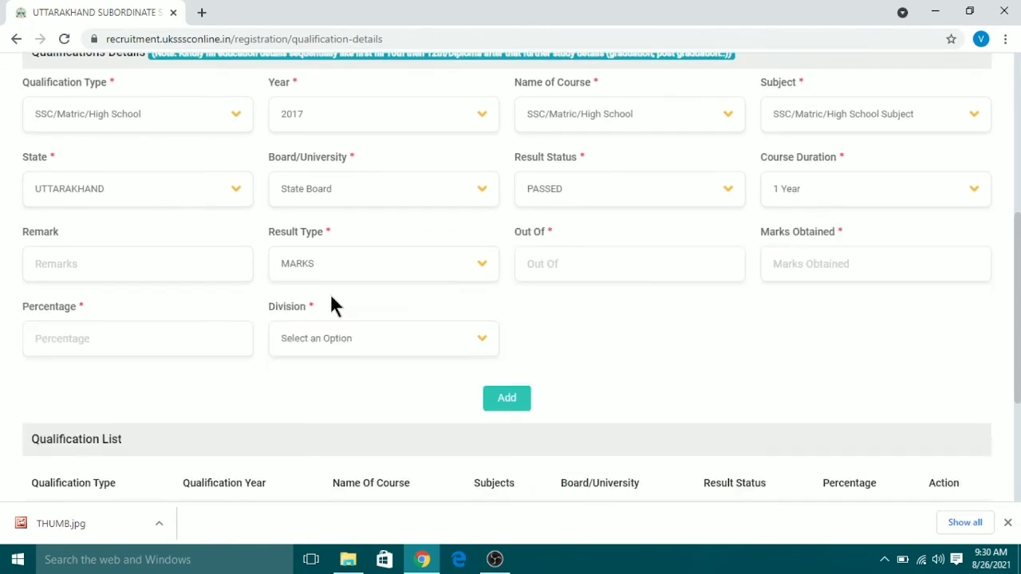
# Enter 300 of 500 marks, choose FIRST division, and add the high school qualification.
pyautogui.click(563, 267)
pyautogui.write('500')
pyautogui.press('Tab')
pyautogui.write('300')
pyautogui.press('Tab')
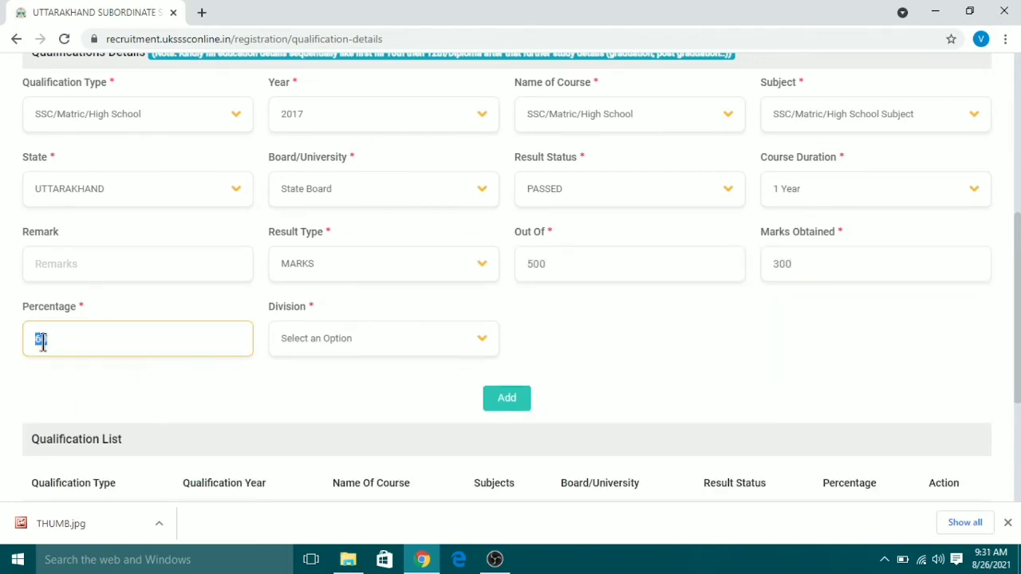
pyautogui.click(362, 339)
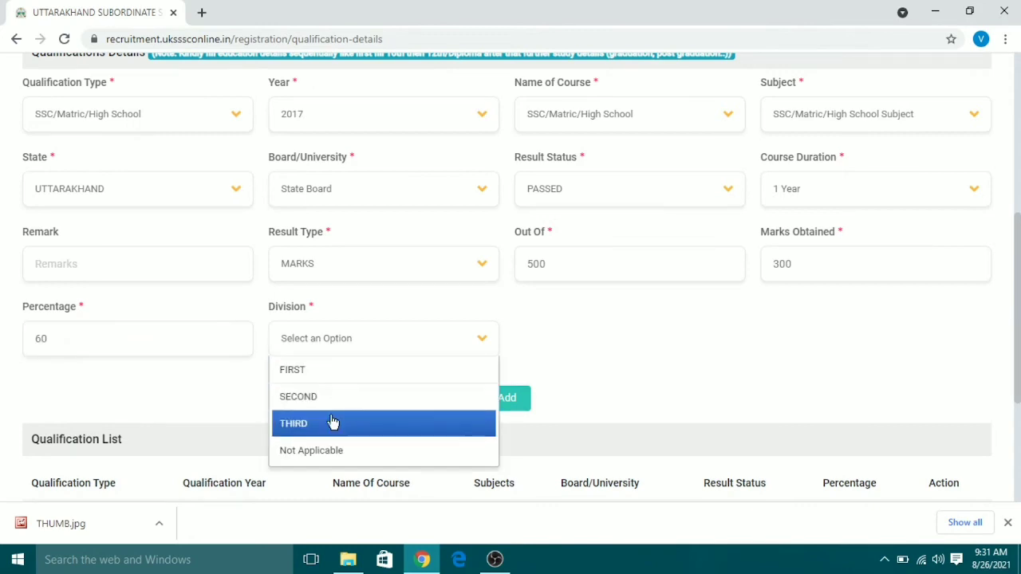
pyautogui.click(328, 375)
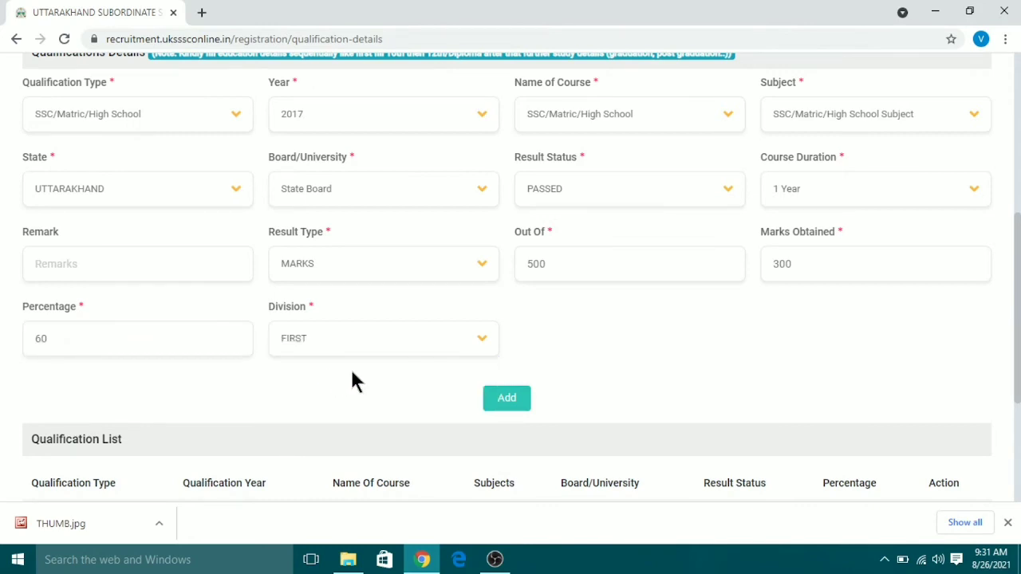
pyautogui.click(518, 408)
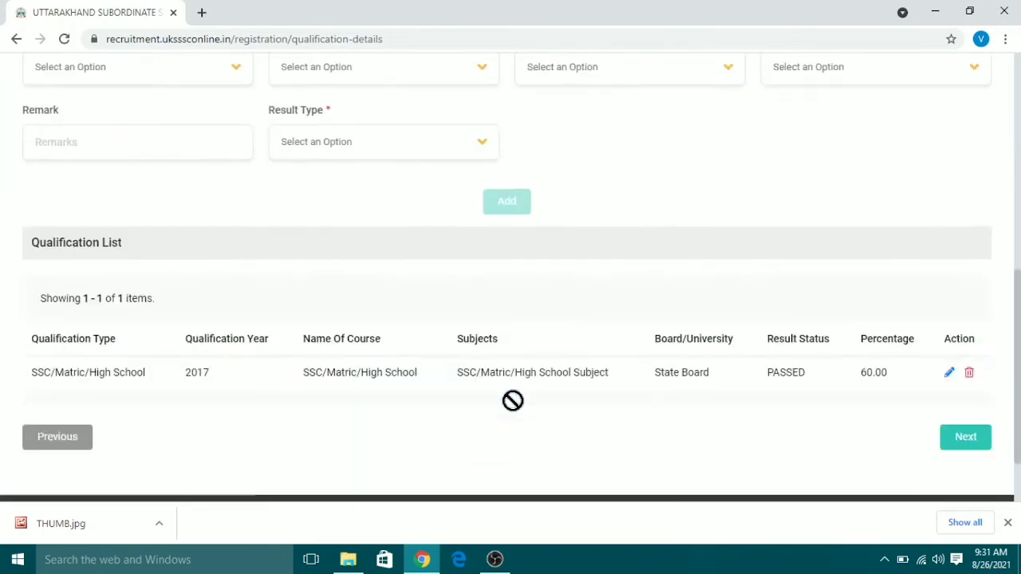
# Choose Intermediate(10+2), year 2019, and course Intermediate(12th) Science.
pyautogui.scroll(4, 146, 337)
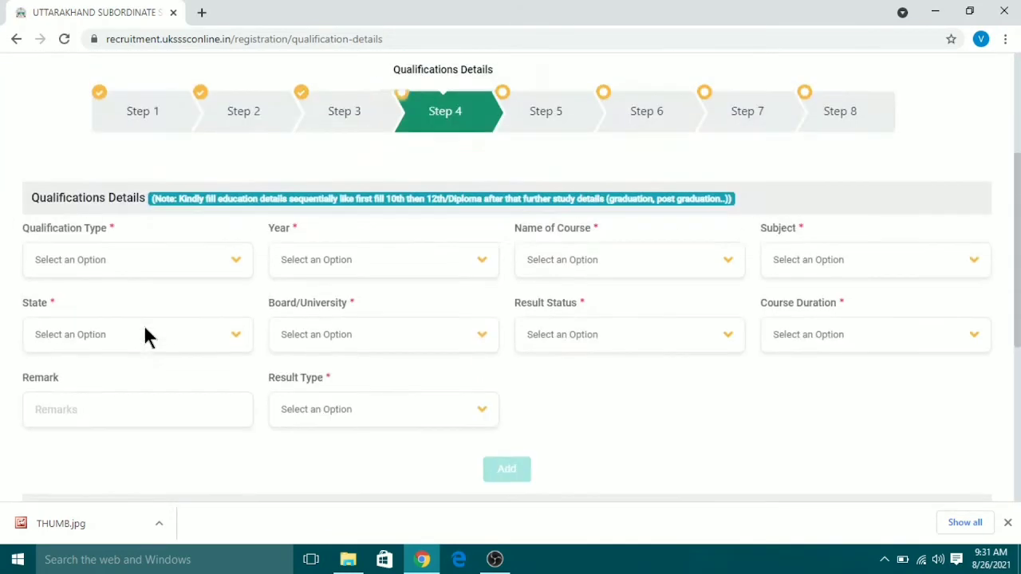
pyautogui.click(123, 269)
pyautogui.click(83, 358)
pyautogui.click(335, 269)
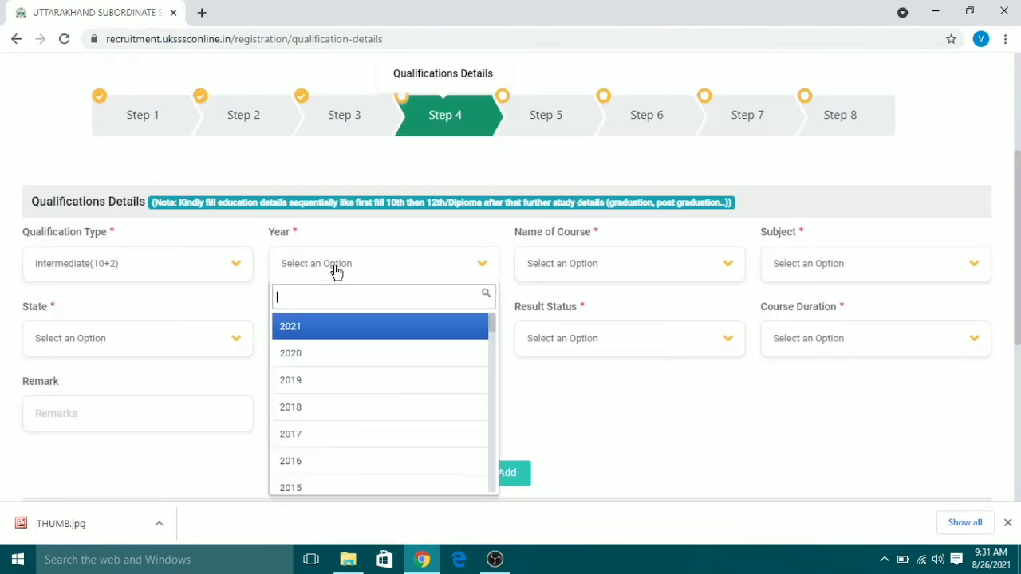
pyautogui.click(323, 391)
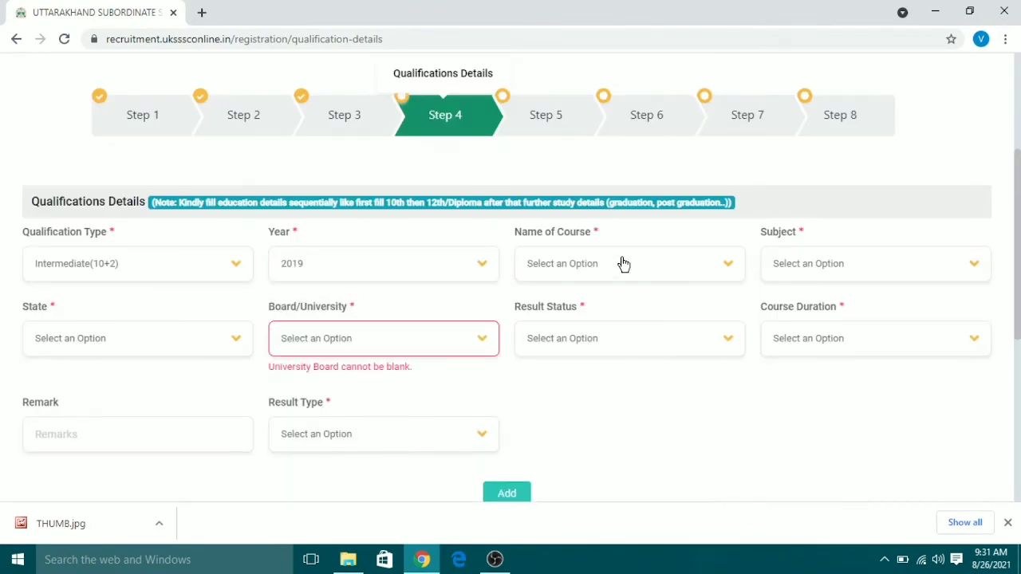
pyautogui.click(623, 264)
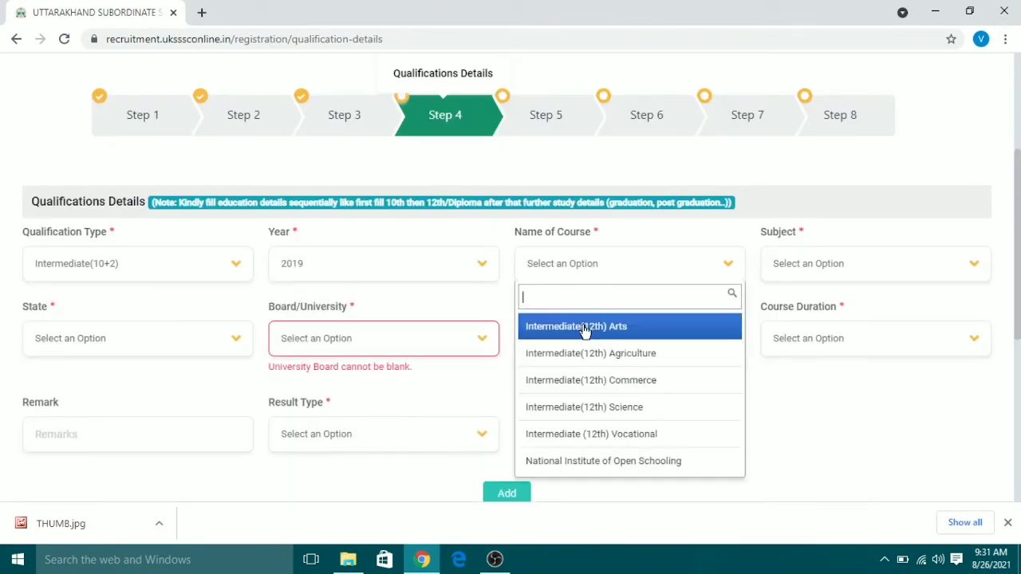
pyautogui.click(598, 409)
# Select subjects Hindi, English, Physics, Chemistry and Mathematics.
pyautogui.click(809, 263)
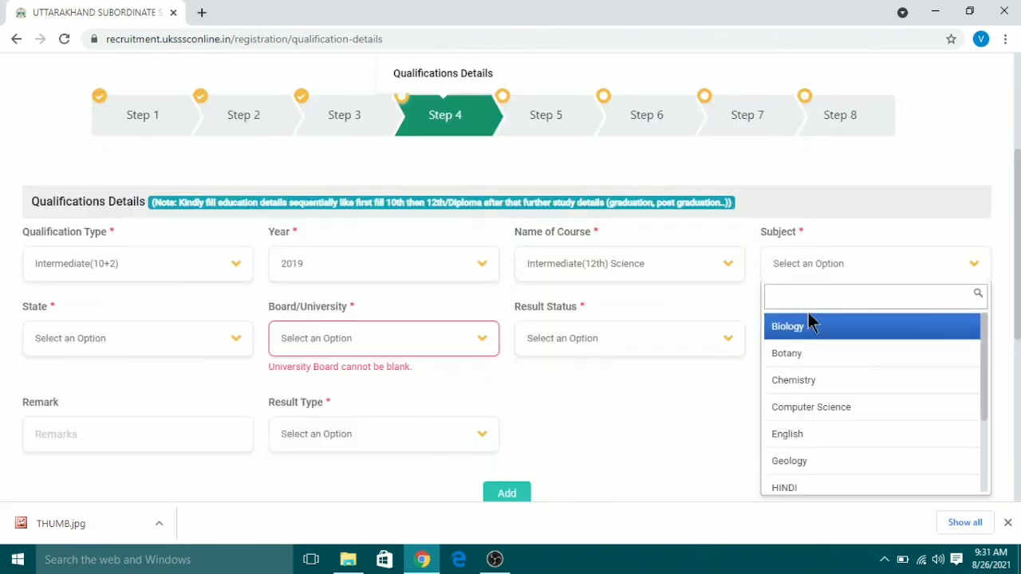
pyautogui.write('h')
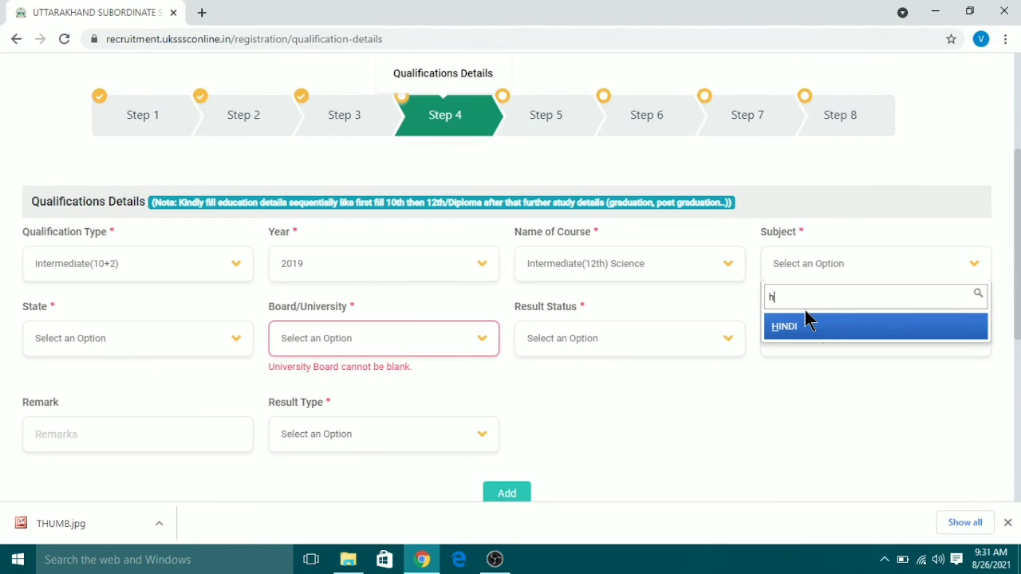
pyautogui.click(815, 330)
pyautogui.click(191, 349)
pyautogui.write('e')
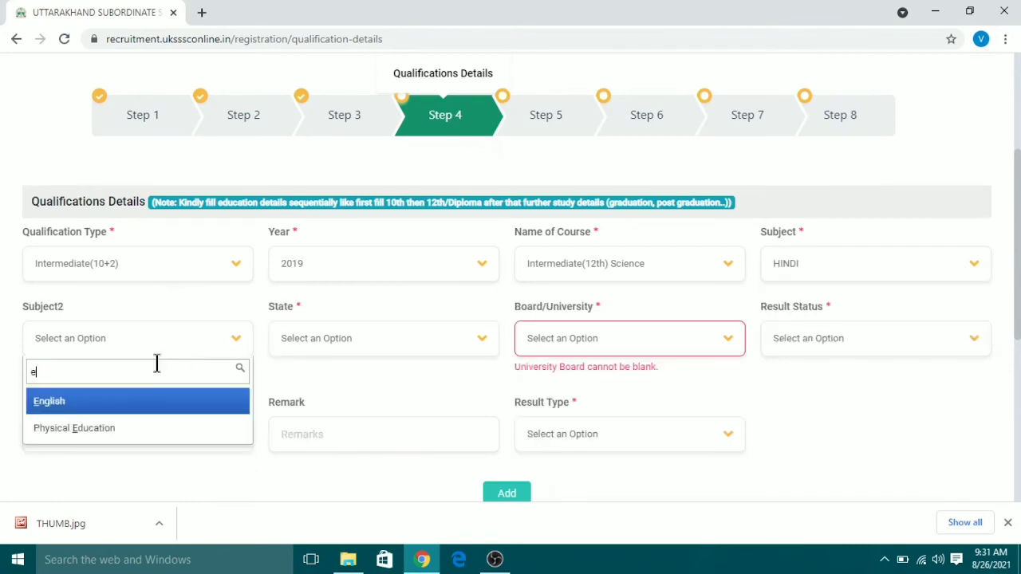
pyautogui.click(88, 403)
pyautogui.click(303, 344)
pyautogui.write('p')
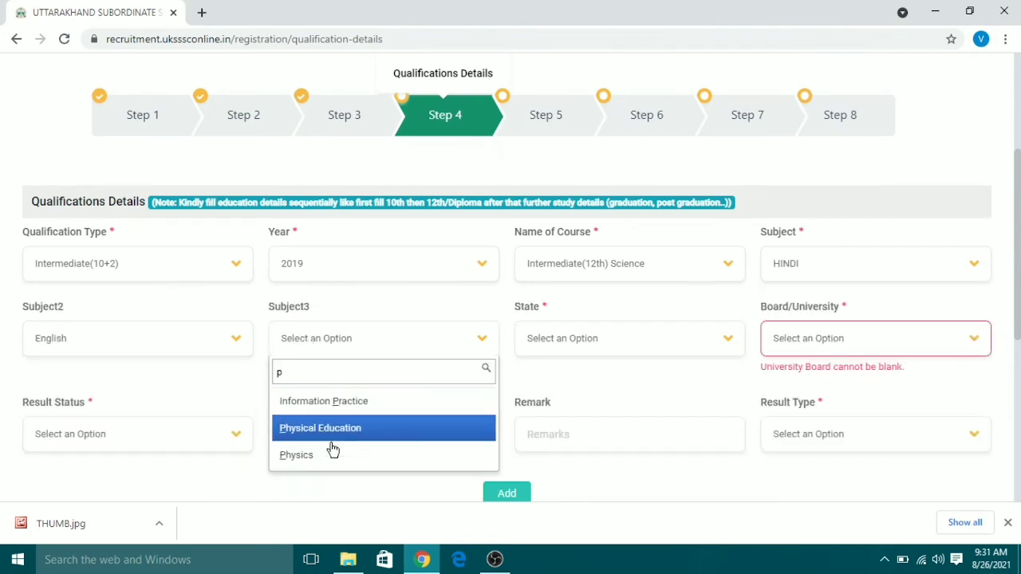
pyautogui.click(332, 451)
pyautogui.click(585, 349)
pyautogui.write('c')
pyautogui.click(570, 402)
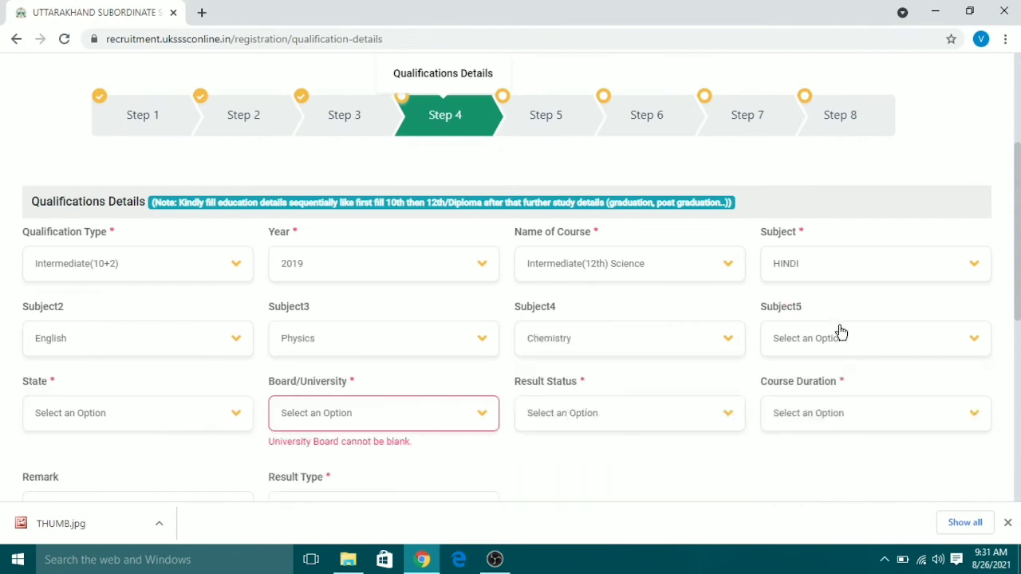
pyautogui.click(851, 348)
pyautogui.write('m')
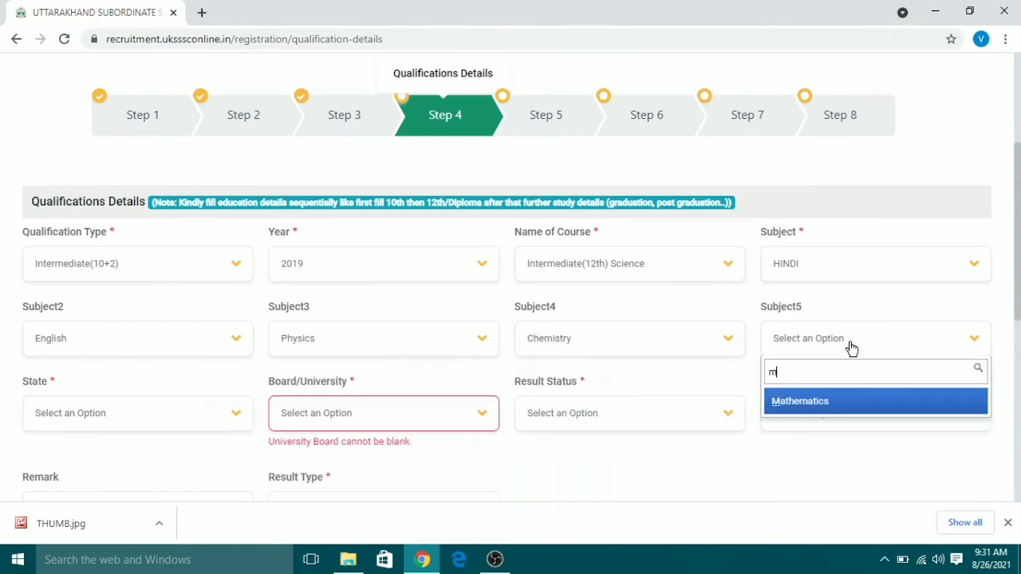
pyautogui.click(839, 402)
# Set state UTTARAKHAND, State Board, PASSED, 1 Year duration, and result type MARKS.
pyautogui.click(92, 423)
pyautogui.scroll(-3, 280, 433)
pyautogui.scroll(-6, 176, 325)
pyautogui.scroll(-3, 108, 365)
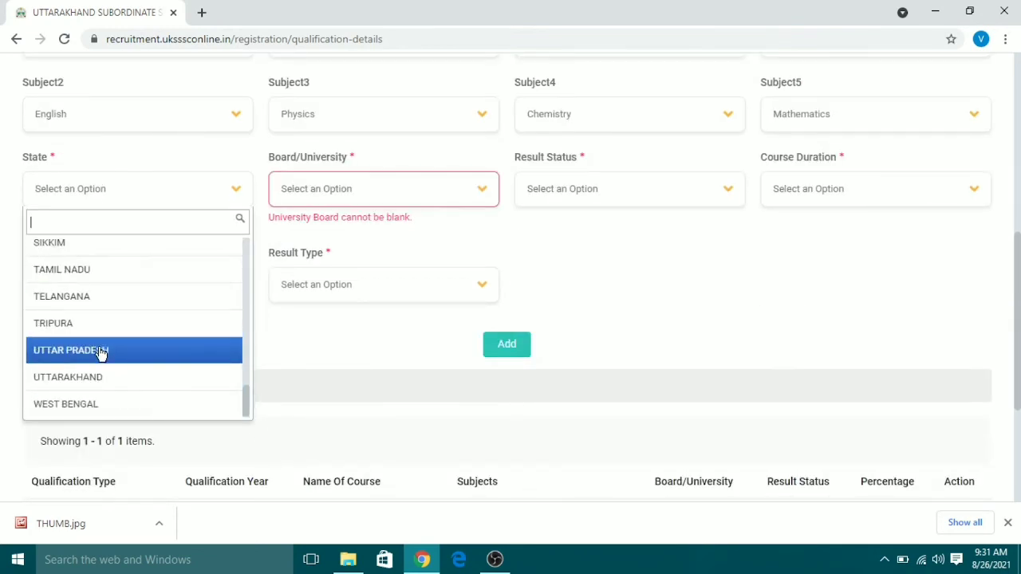
pyautogui.click(94, 378)
pyautogui.click(363, 195)
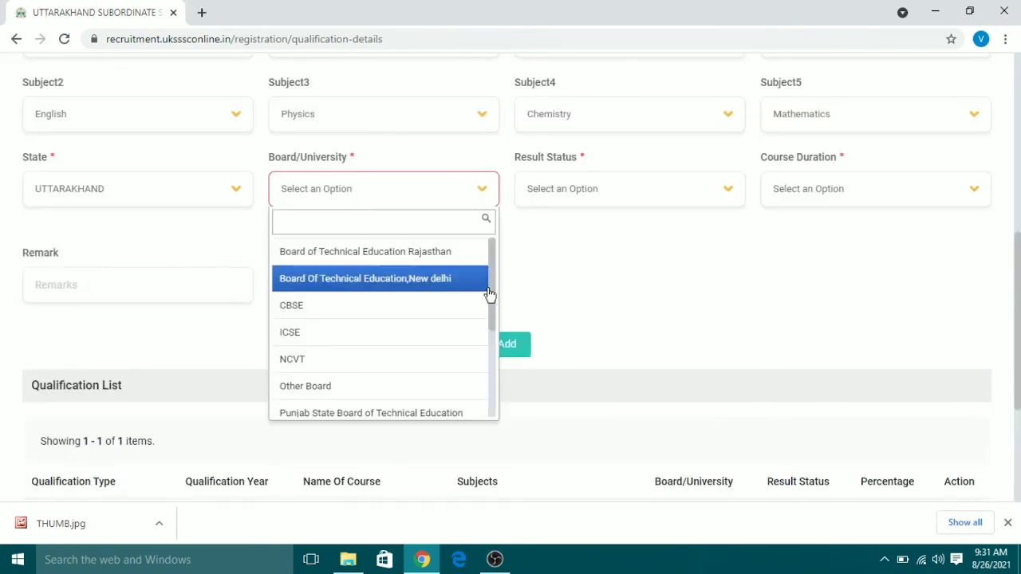
pyautogui.scroll(-4, 491, 321)
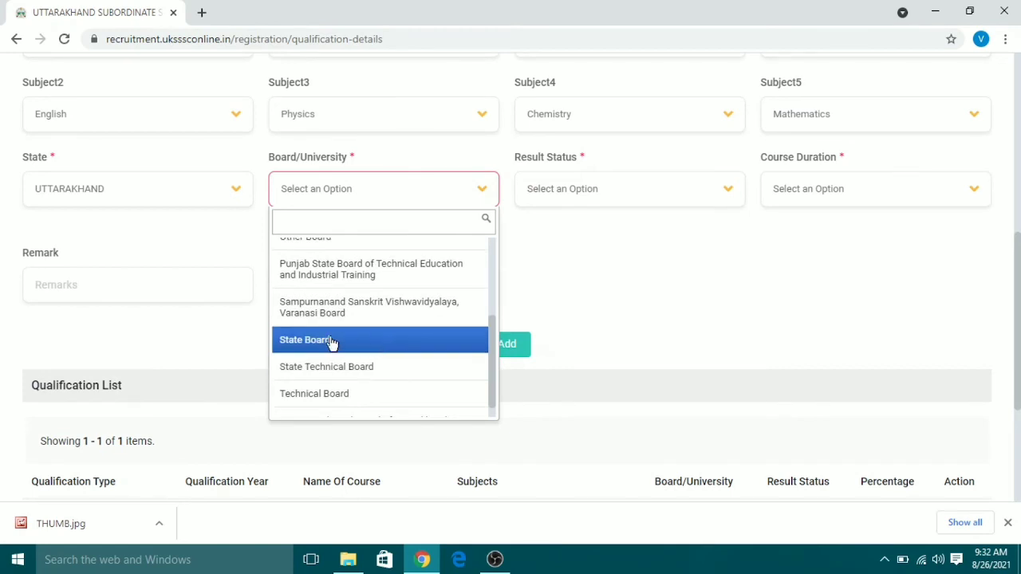
pyautogui.click(332, 342)
pyautogui.click(571, 195)
pyautogui.click(580, 219)
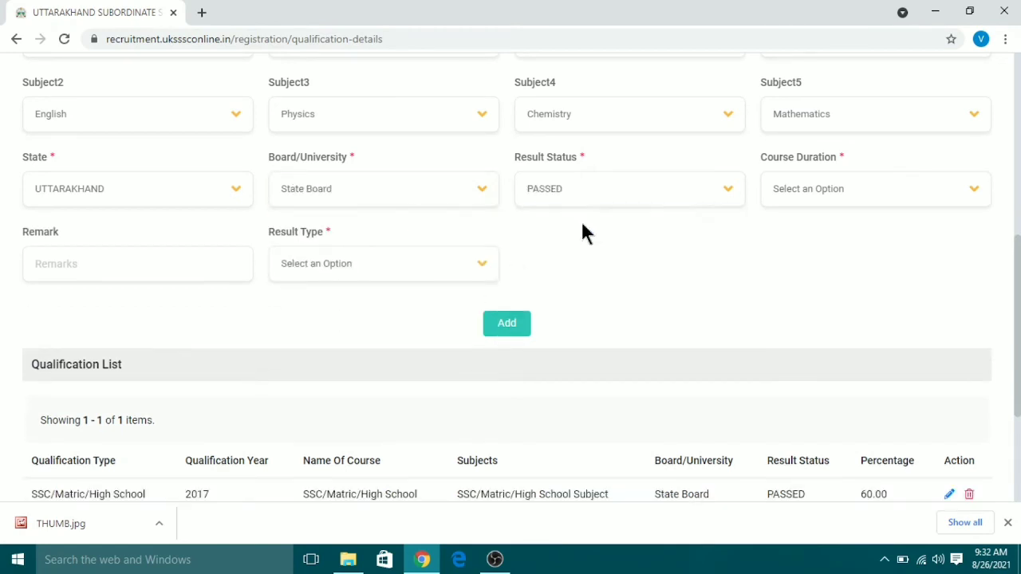
pyautogui.click(873, 194)
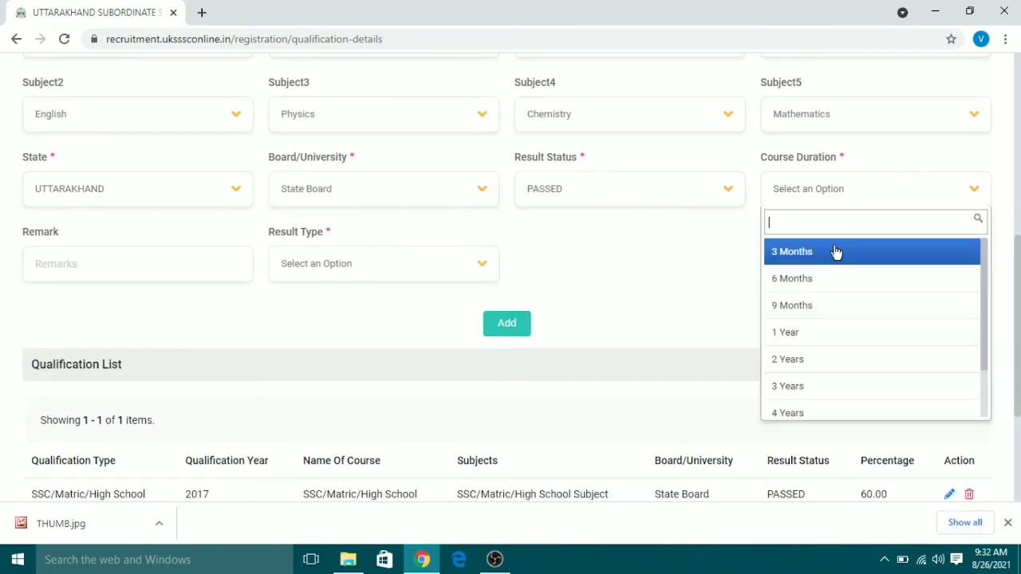
pyautogui.click(802, 333)
pyautogui.click(302, 272)
pyautogui.click(302, 300)
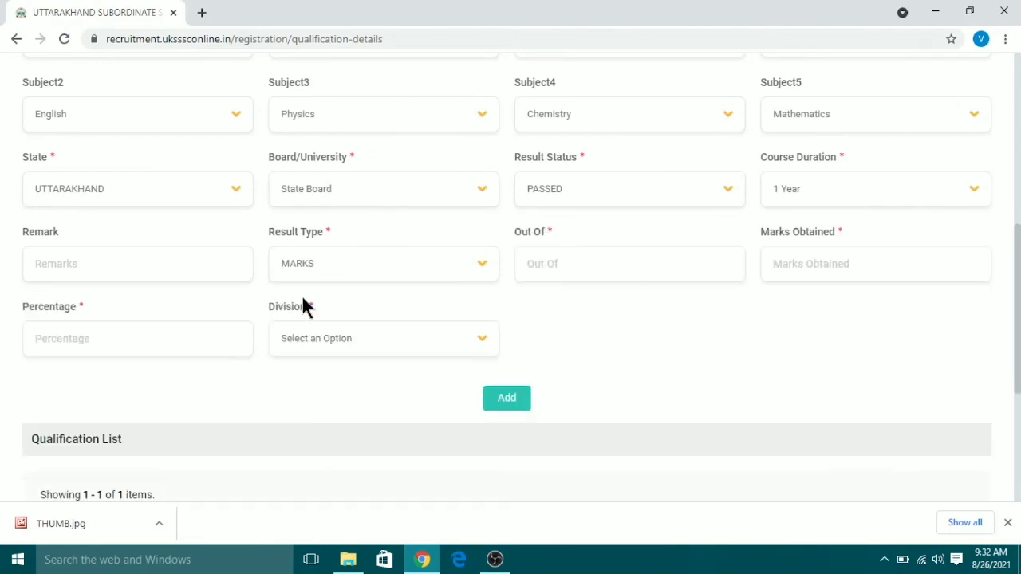
# Enter 320 of 500 marks, choose FIRST division, and add the intermediate qualification.
pyautogui.click(674, 264)
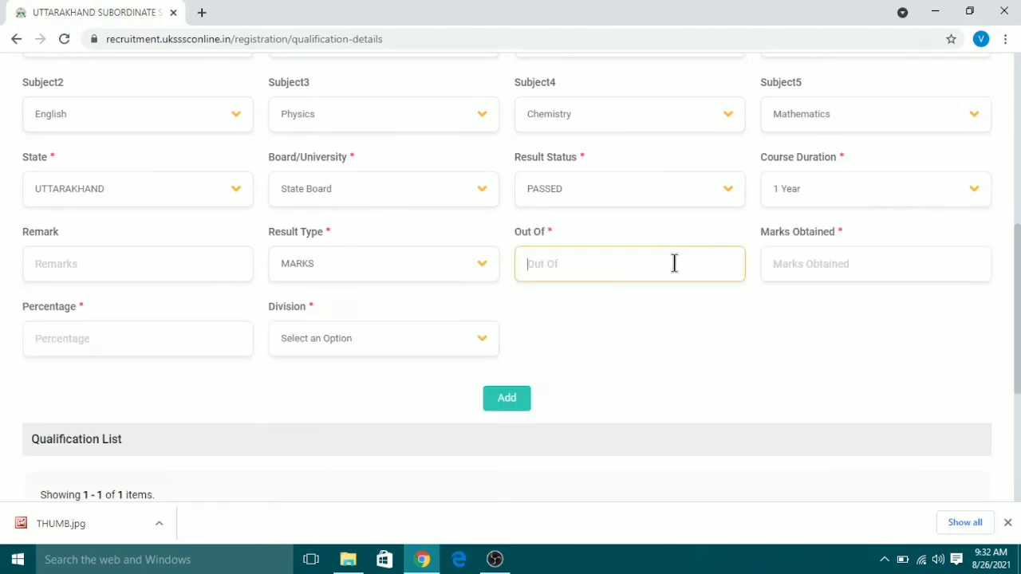
pyautogui.write('500')
pyautogui.press('Tab')
pyautogui.write('320')
pyautogui.press('Tab')
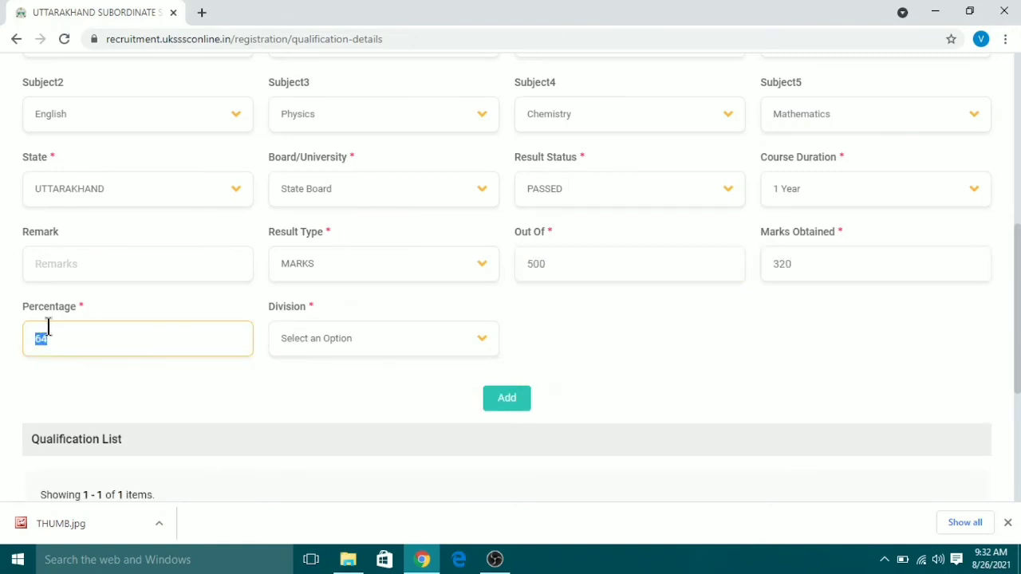
pyautogui.click(381, 352)
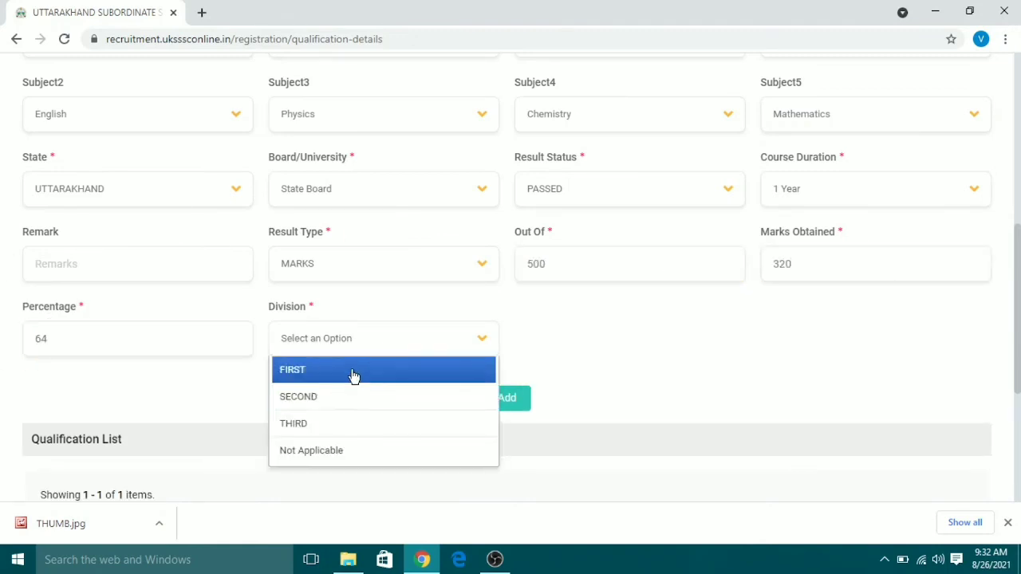
pyautogui.click(354, 377)
pyautogui.scroll(-1, 353, 380)
pyautogui.click(507, 324)
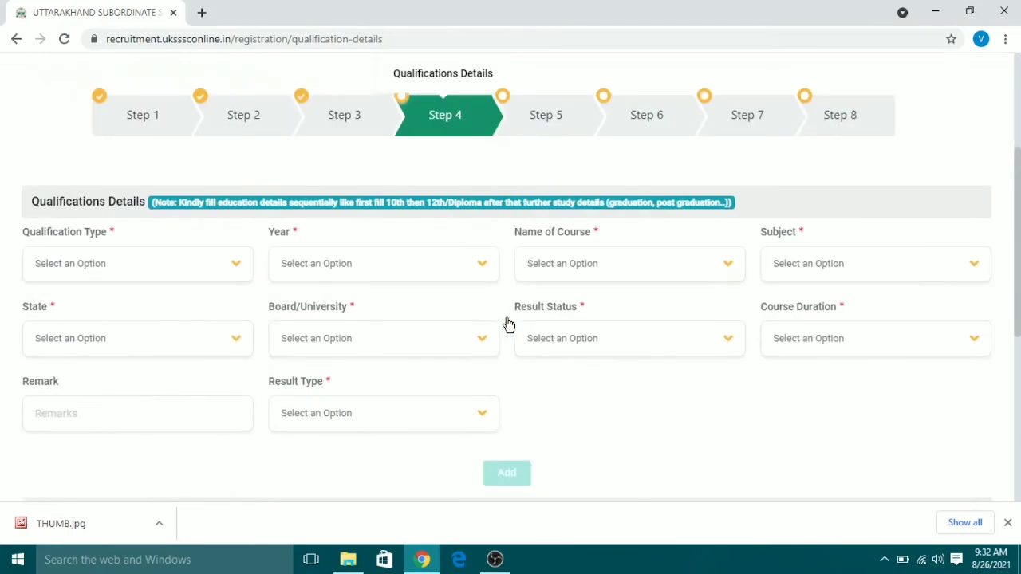
pyautogui.scroll(-4, 509, 324)
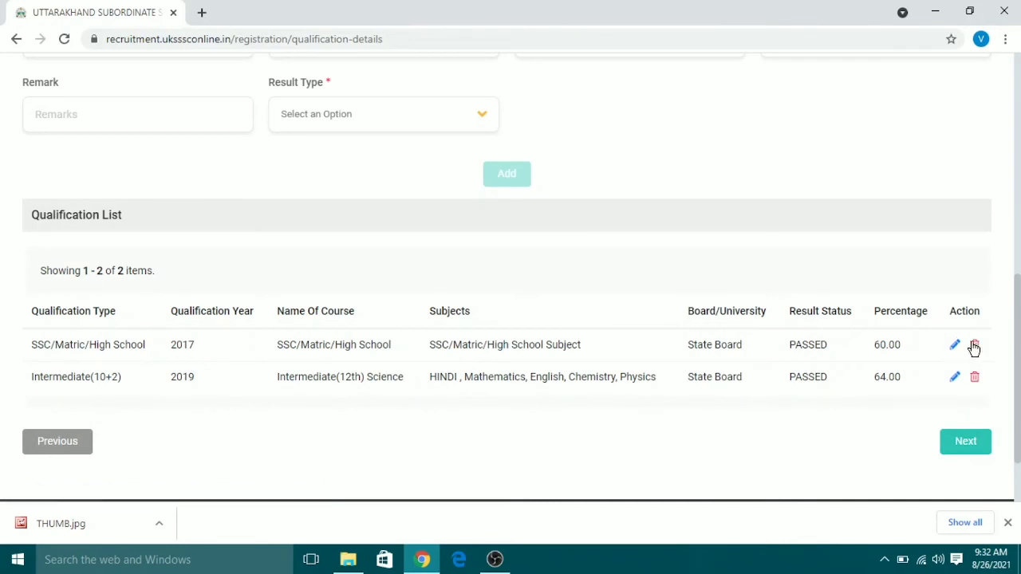
# On the work experience step, answer 'Are you employed?' No and save.
pyautogui.click(963, 443)
pyautogui.scroll(-3, 627, 324)
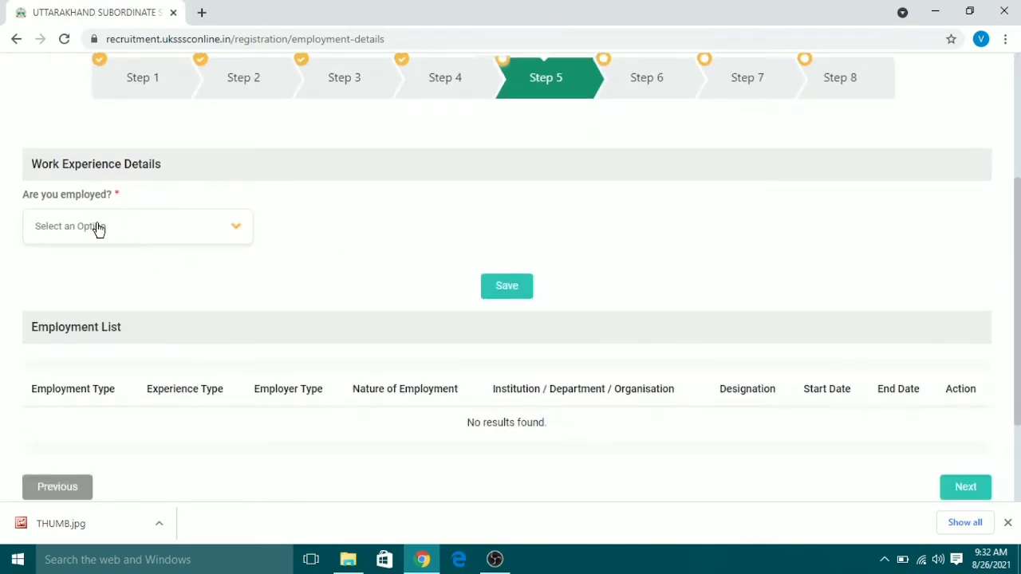
pyautogui.click(96, 229)
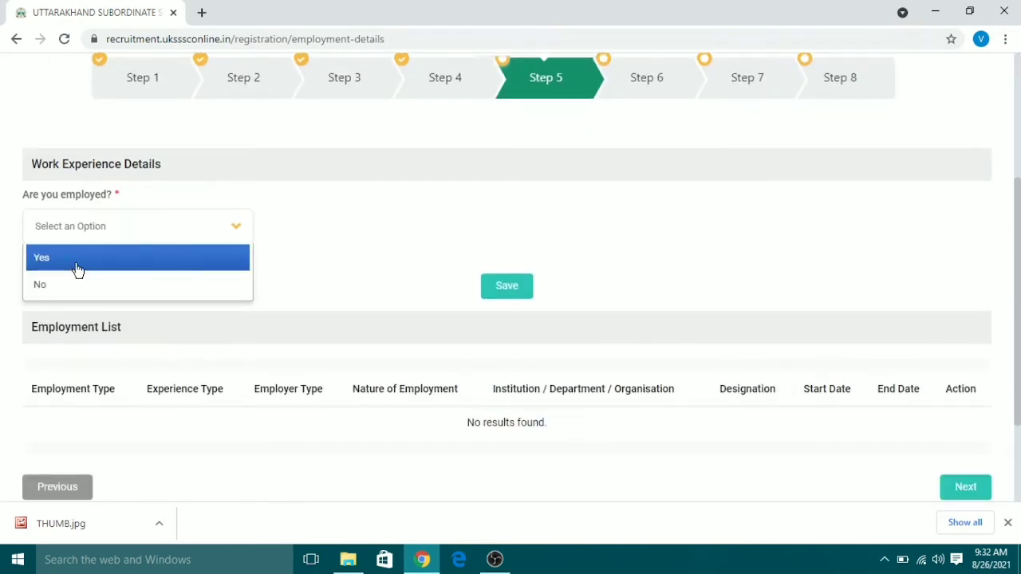
pyautogui.click(76, 262)
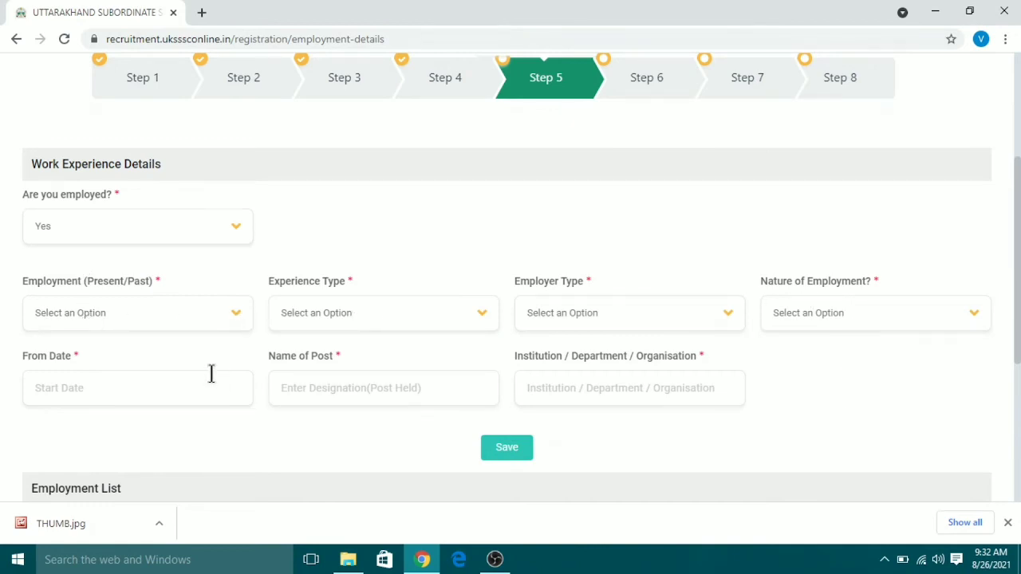
pyautogui.click(136, 230)
pyautogui.click(77, 284)
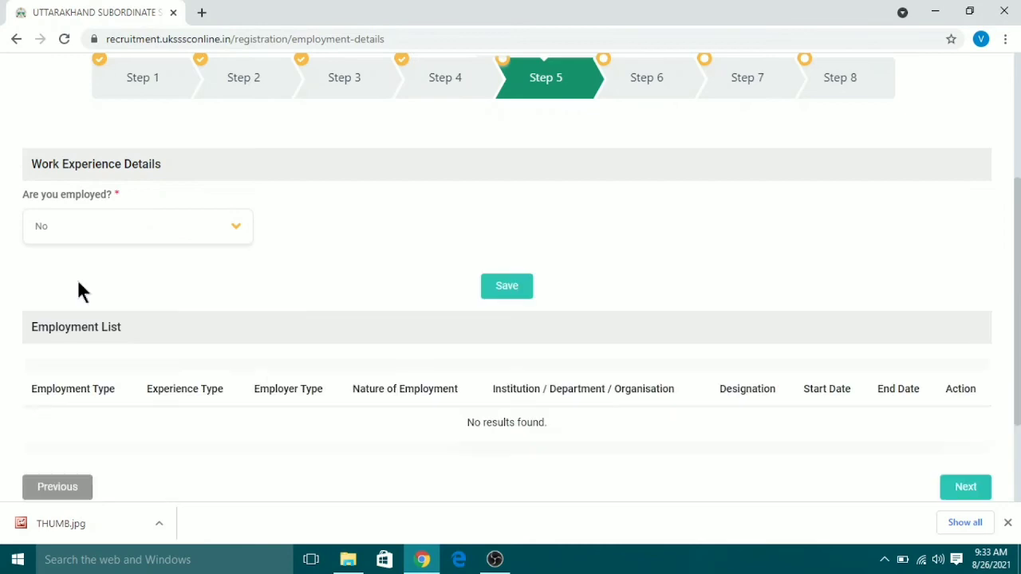
pyautogui.click(519, 290)
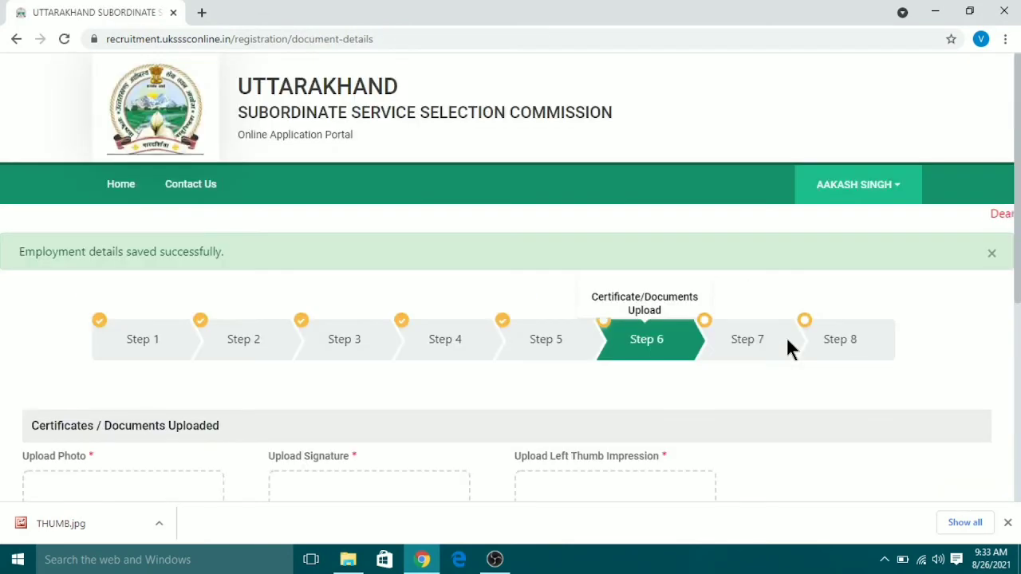
# Upload pic.jpg as the photo and sign.jpg as the signature.
pyautogui.scroll(-5, 786, 337)
pyautogui.scroll(2, 783, 345)
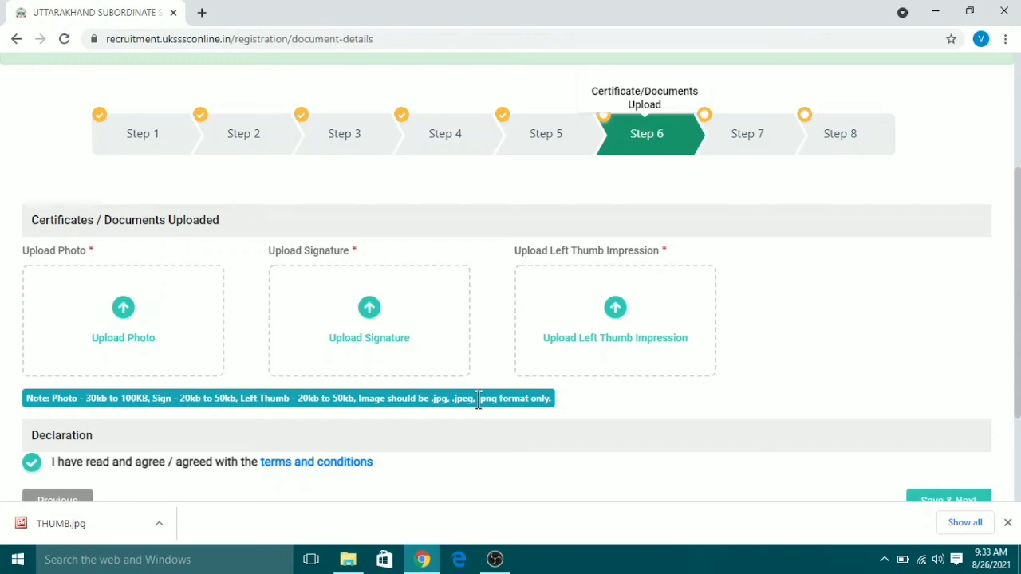
pyautogui.click(125, 309)
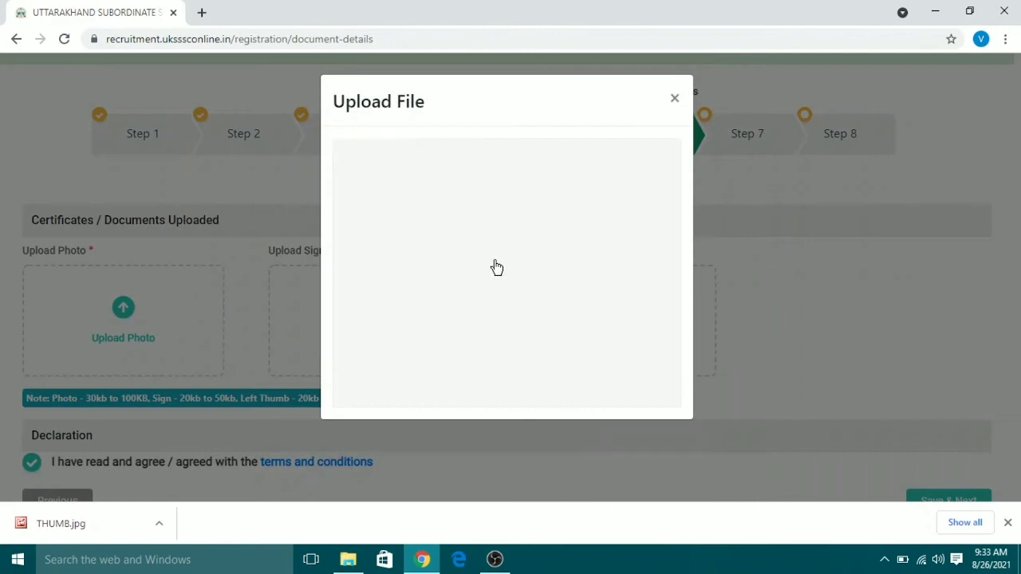
pyautogui.click(501, 270)
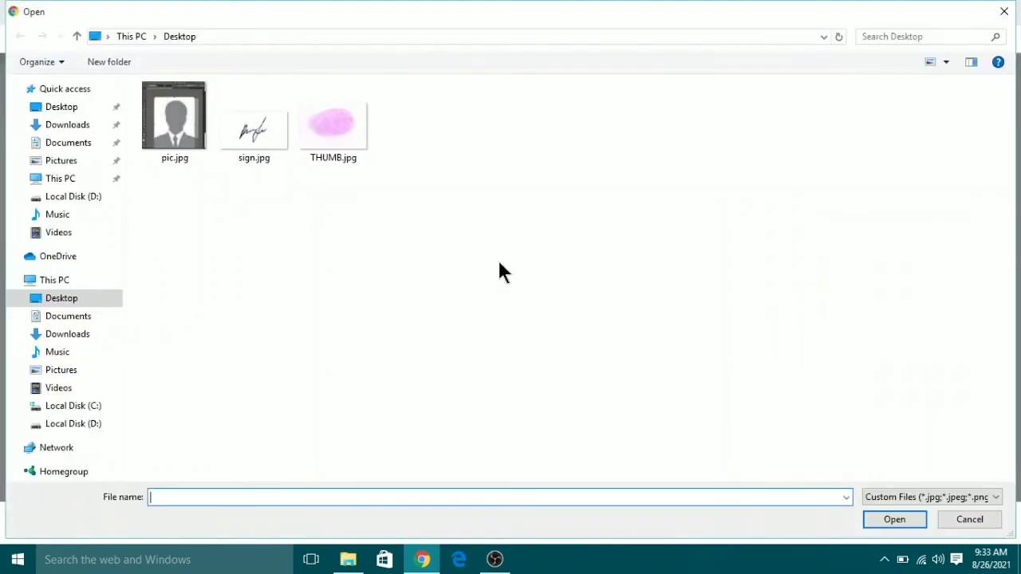
pyautogui.click(175, 121)
pyautogui.doubleClick(174, 120)
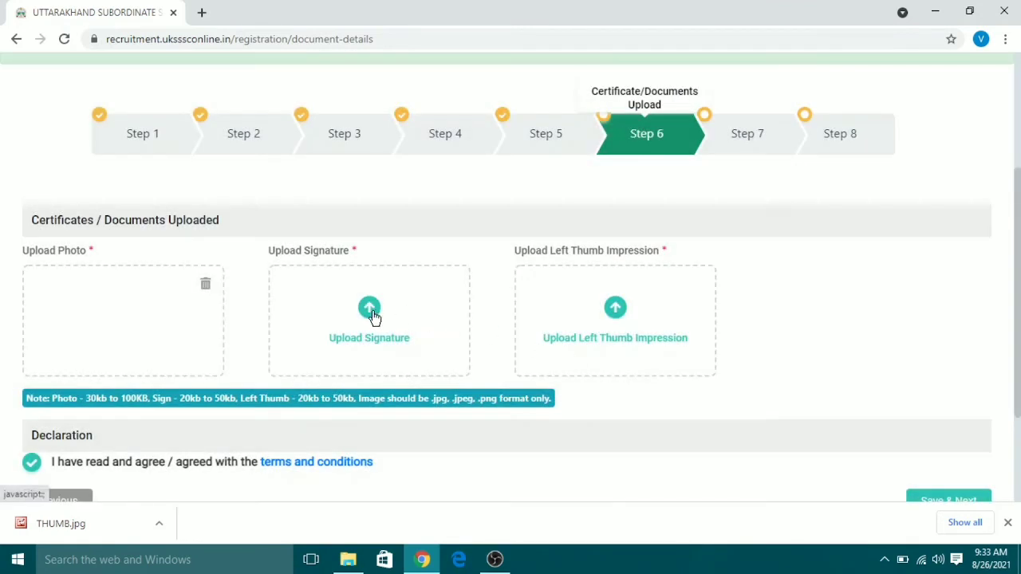
pyautogui.click(372, 311)
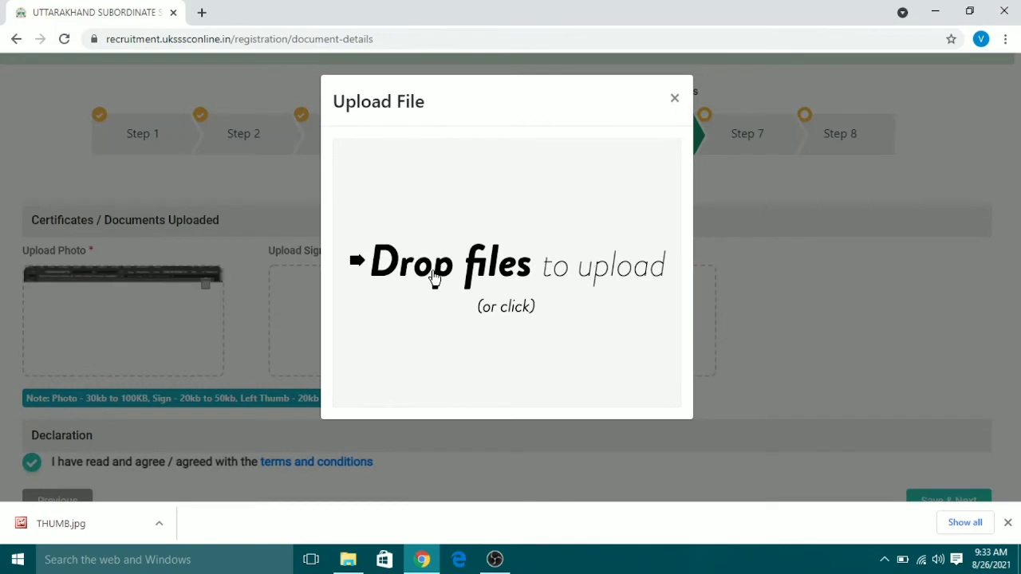
pyautogui.click(434, 277)
pyautogui.doubleClick(253, 136)
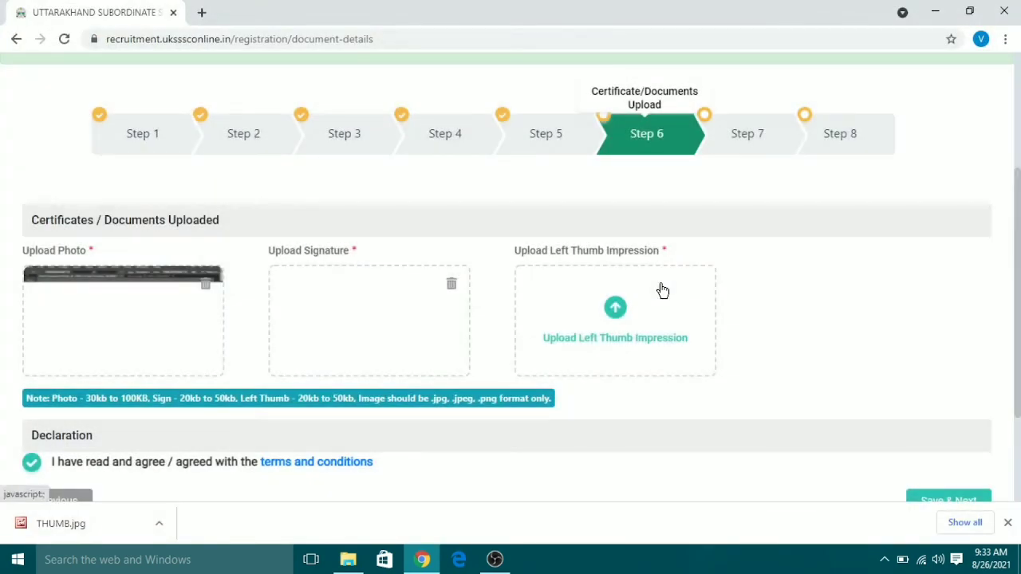
# Upload THUMB.jpg as the left thumb impression and Save & Next.
pyautogui.click(621, 316)
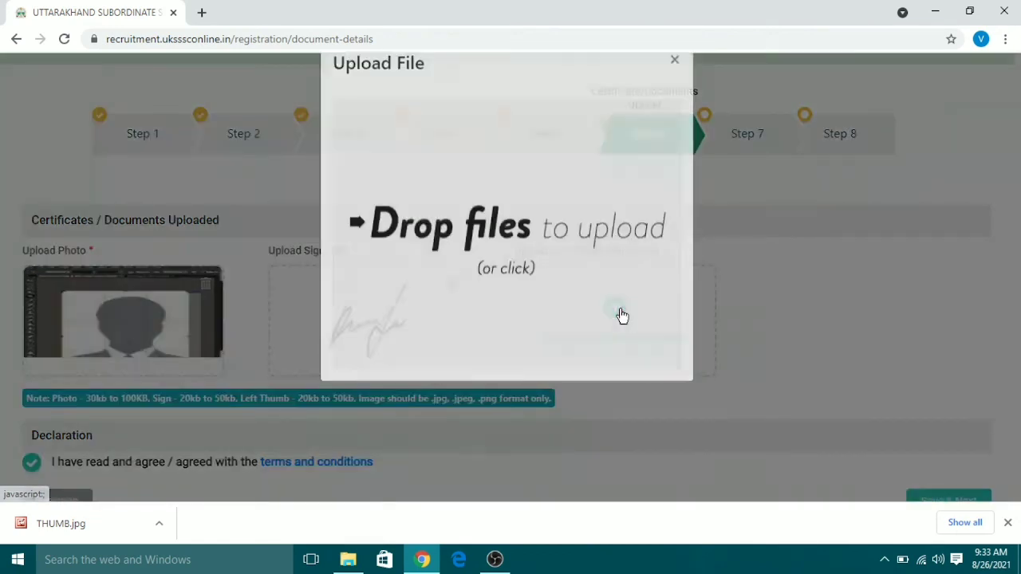
pyautogui.click(467, 279)
pyautogui.doubleClick(343, 128)
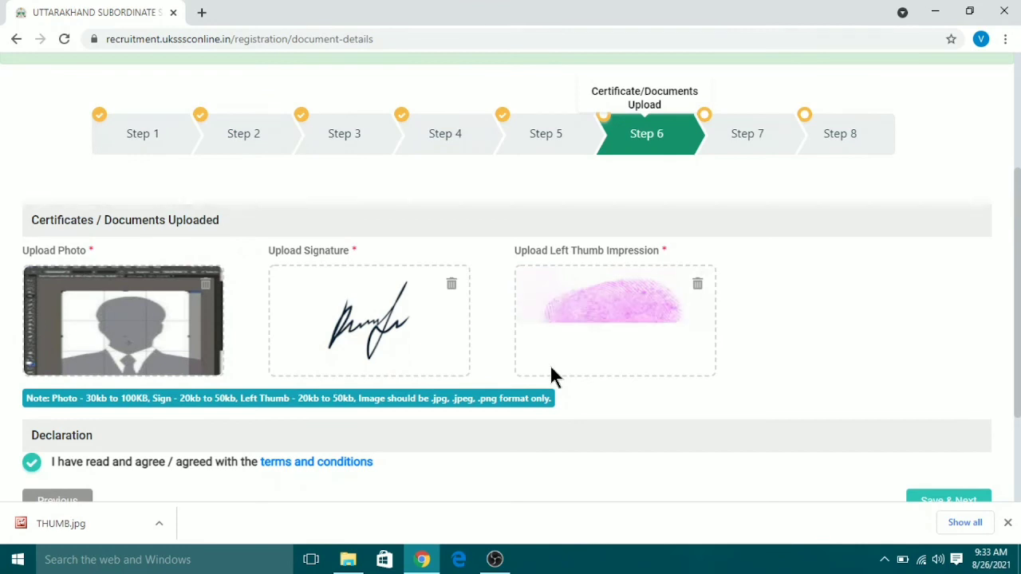
pyautogui.scroll(-2, 550, 364)
pyautogui.click(950, 359)
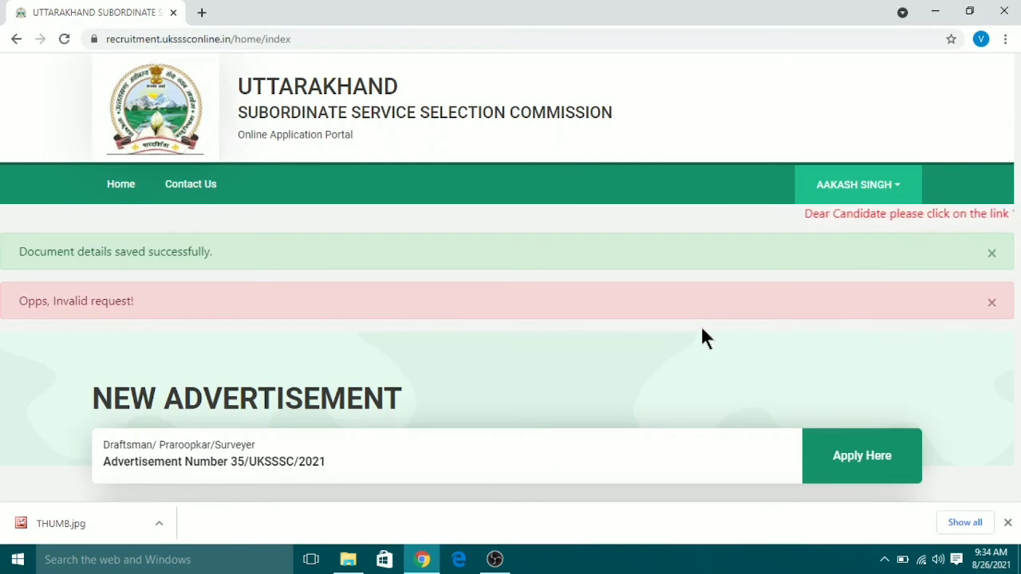
# Start the Forest Guard application from its advertisement's Apply Here link.
pyautogui.scroll(-2, 703, 337)
pyautogui.scroll(2, 700, 326)
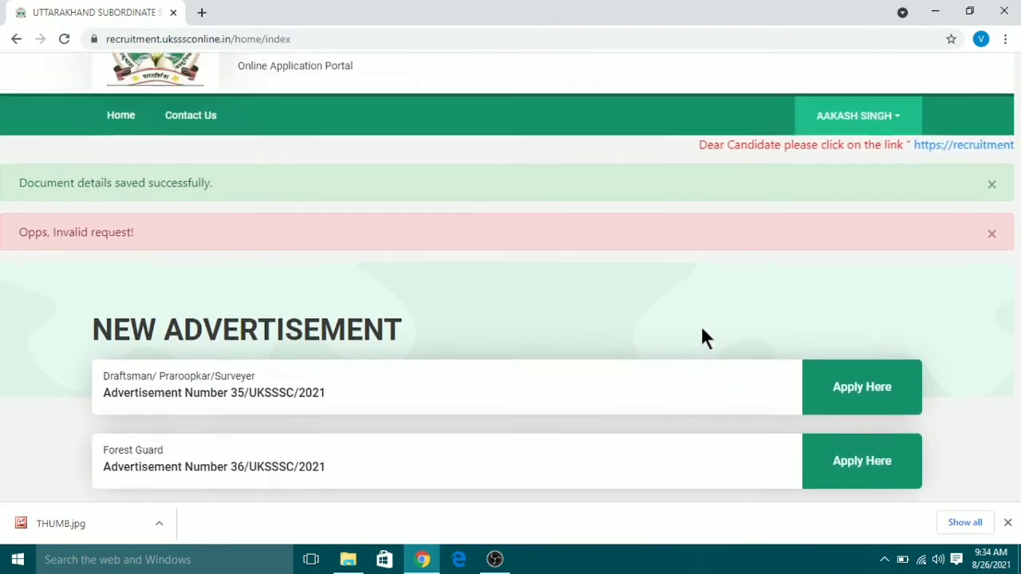
pyautogui.click(873, 201)
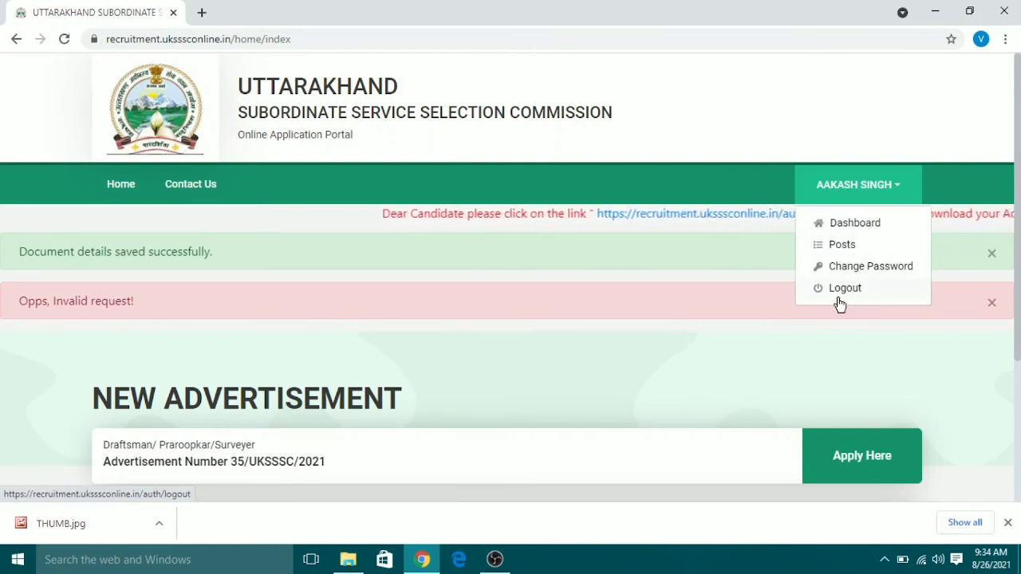
pyautogui.scroll(-2, 702, 330)
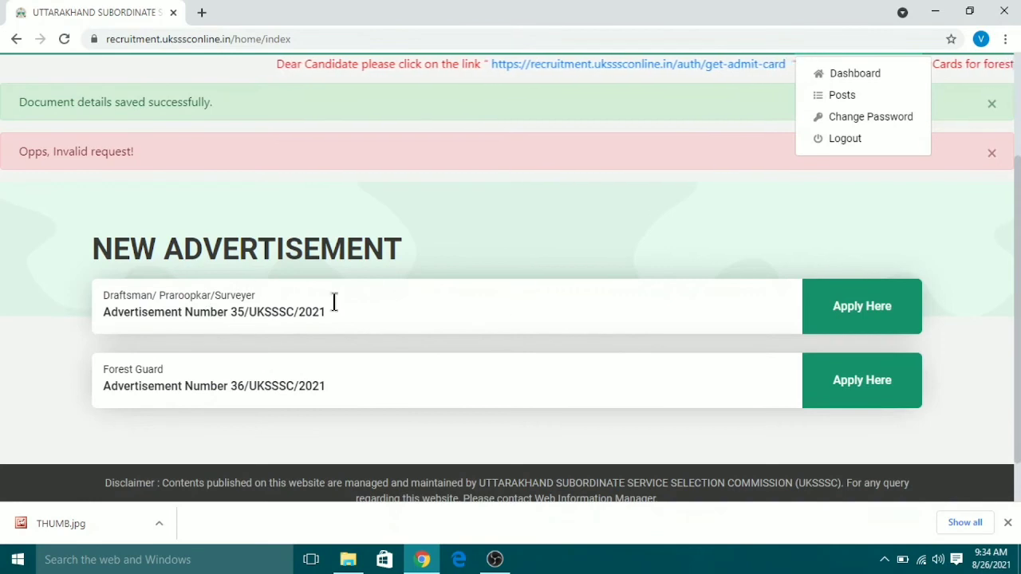
pyautogui.click(469, 232)
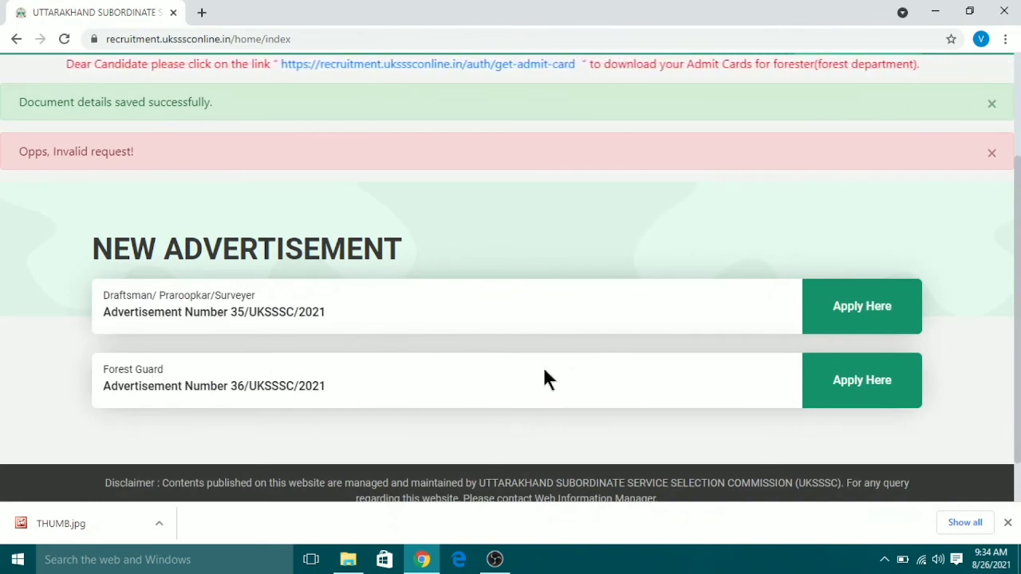
pyautogui.click(864, 389)
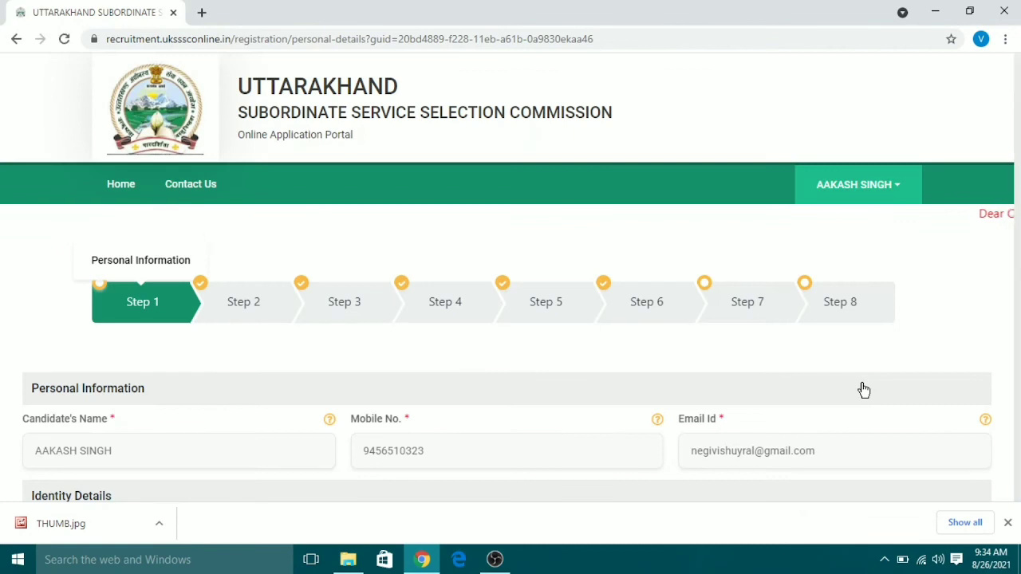
# Save the already-filled personal details and address details steps.
pyautogui.scroll(-1, 862, 389)
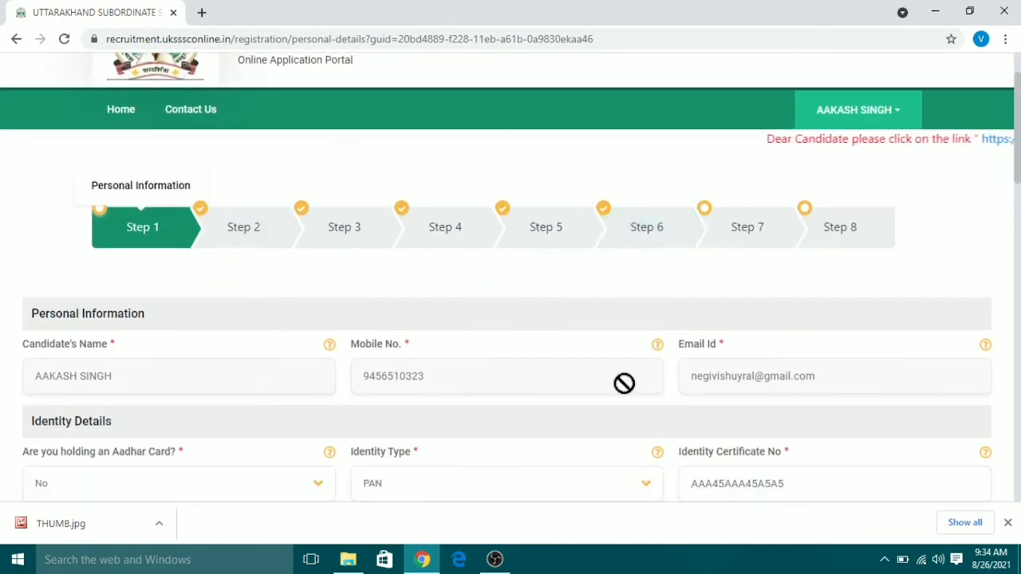
pyautogui.scroll(-4, 625, 381)
pyautogui.scroll(-12, 625, 382)
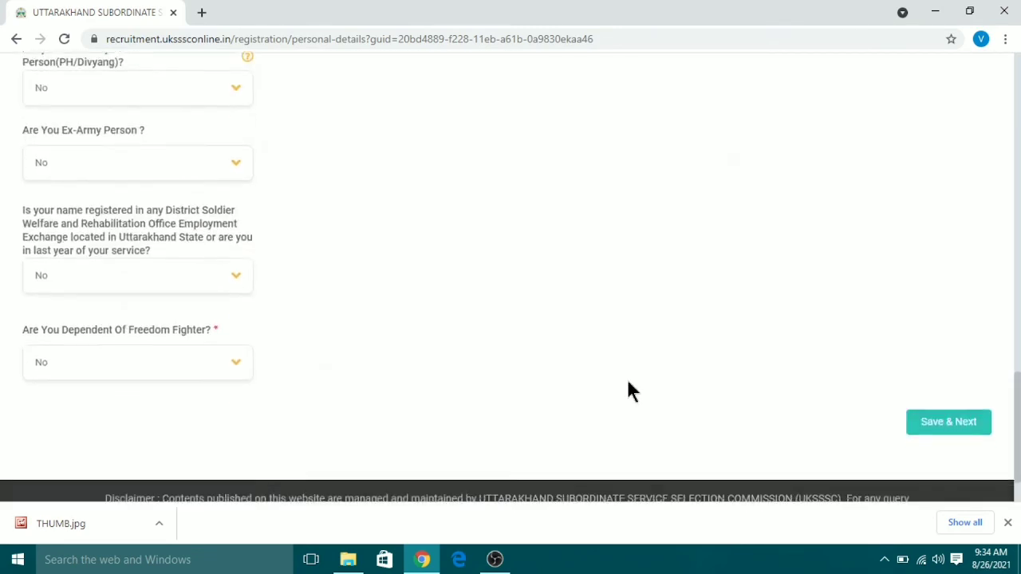
pyautogui.scroll(-1, 628, 382)
pyautogui.click(934, 352)
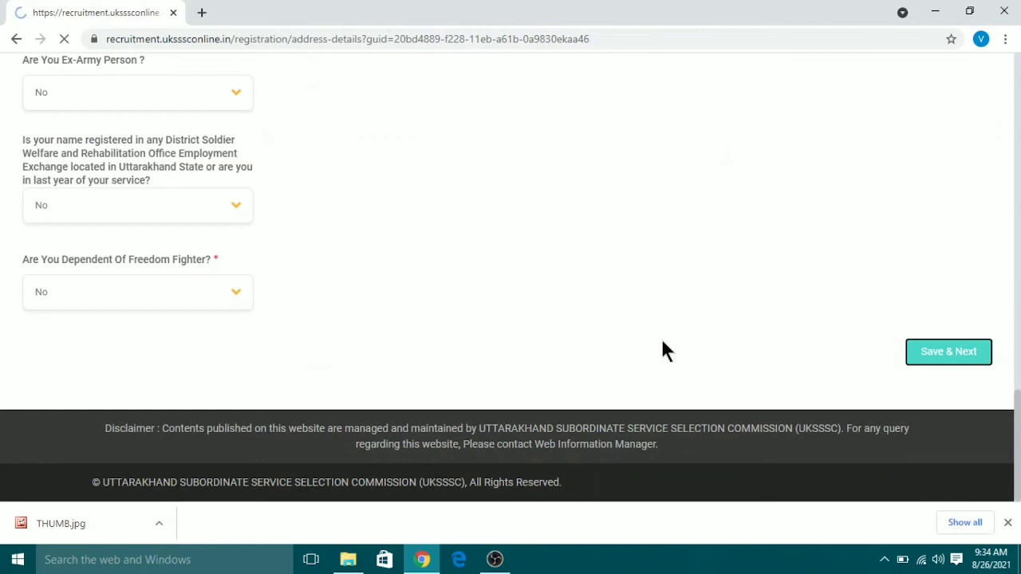
pyautogui.scroll(-15, 664, 344)
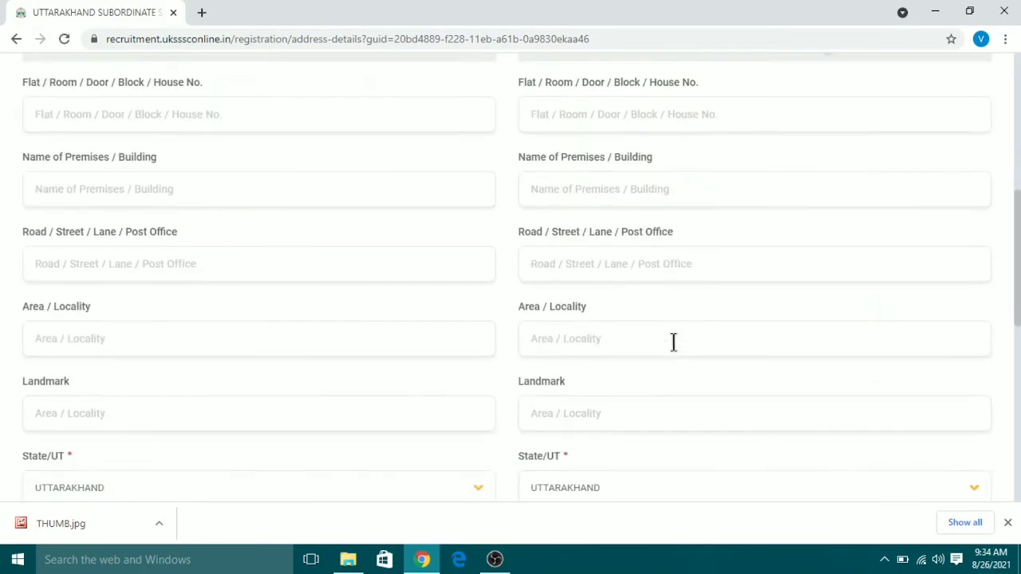
pyautogui.click(942, 358)
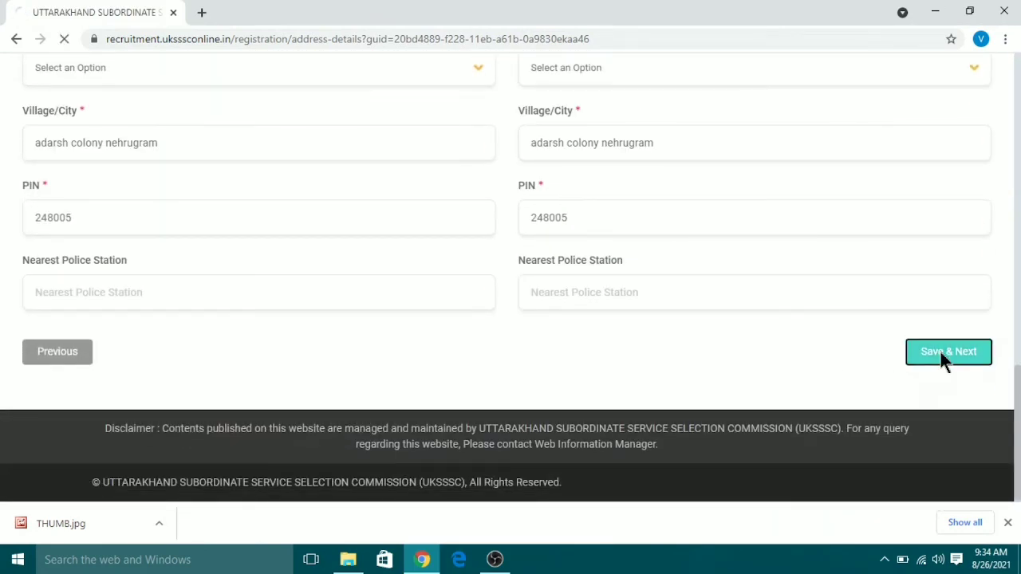
# Save the other details, employment and documents steps to reach Step 7 Criteria Details.
pyautogui.scroll(-12, 943, 358)
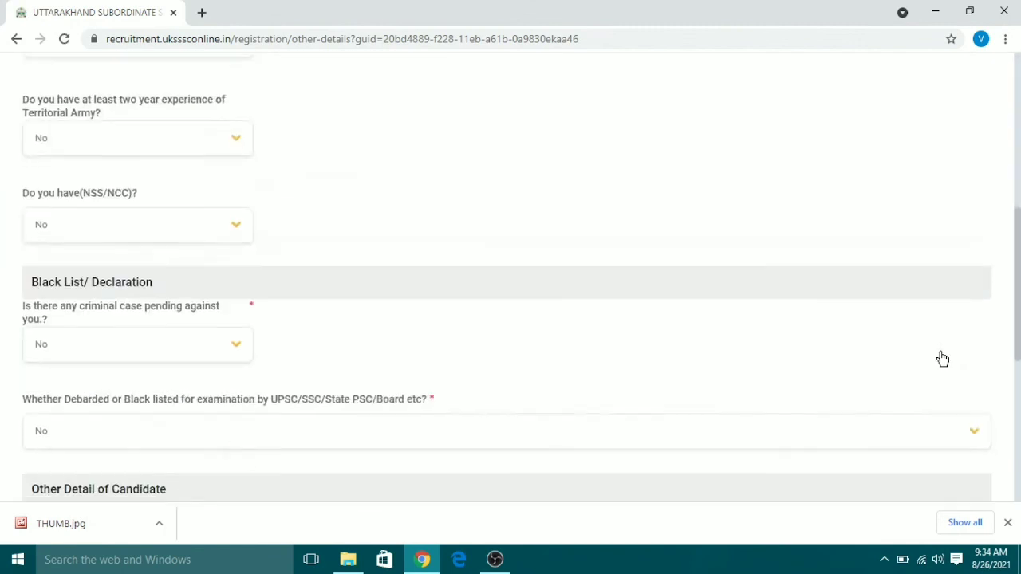
pyautogui.click(939, 385)
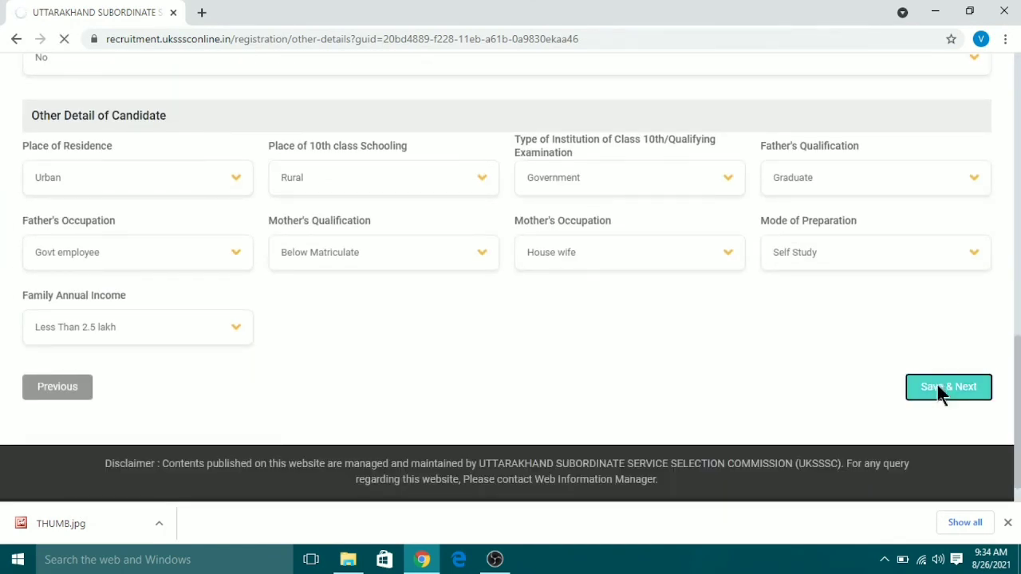
pyautogui.scroll(-10, 938, 391)
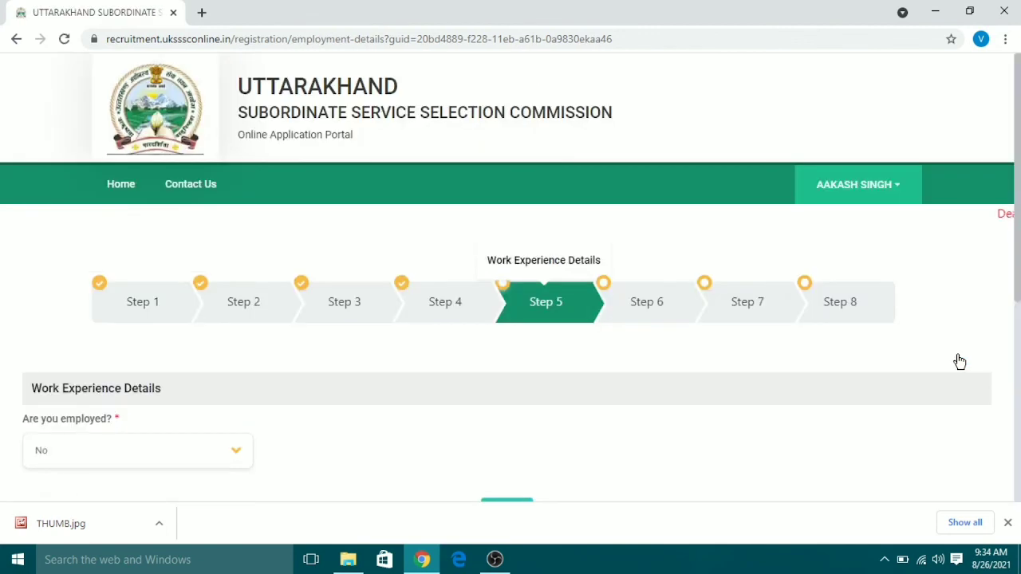
pyautogui.scroll(-5, 961, 362)
pyautogui.click(961, 361)
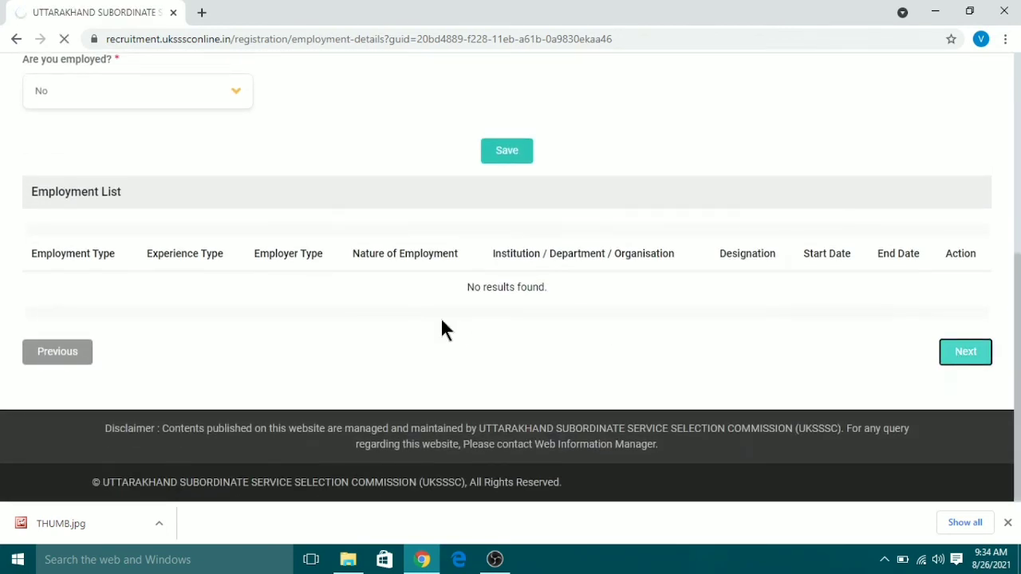
pyautogui.scroll(-5, 465, 326)
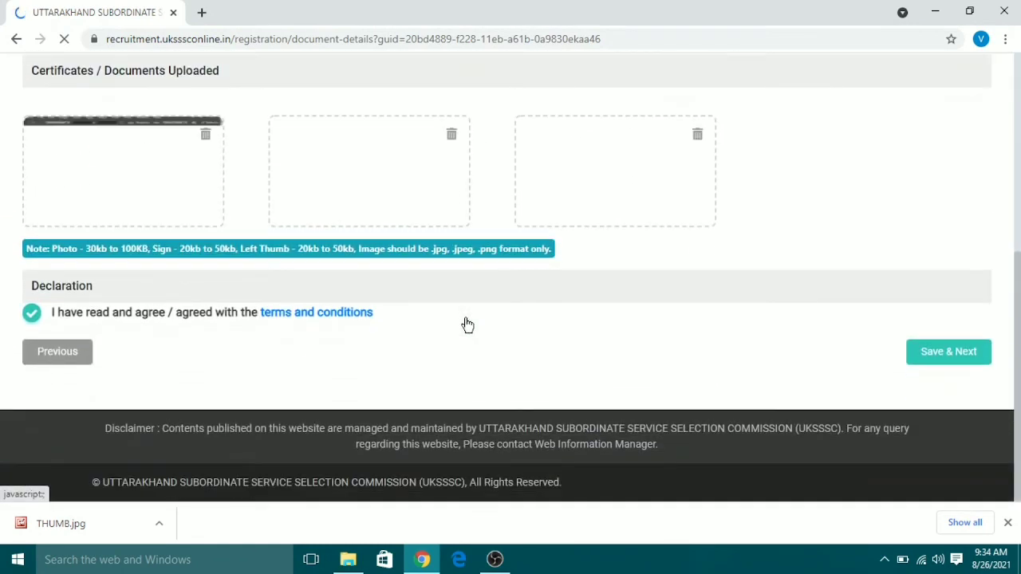
pyautogui.click(946, 353)
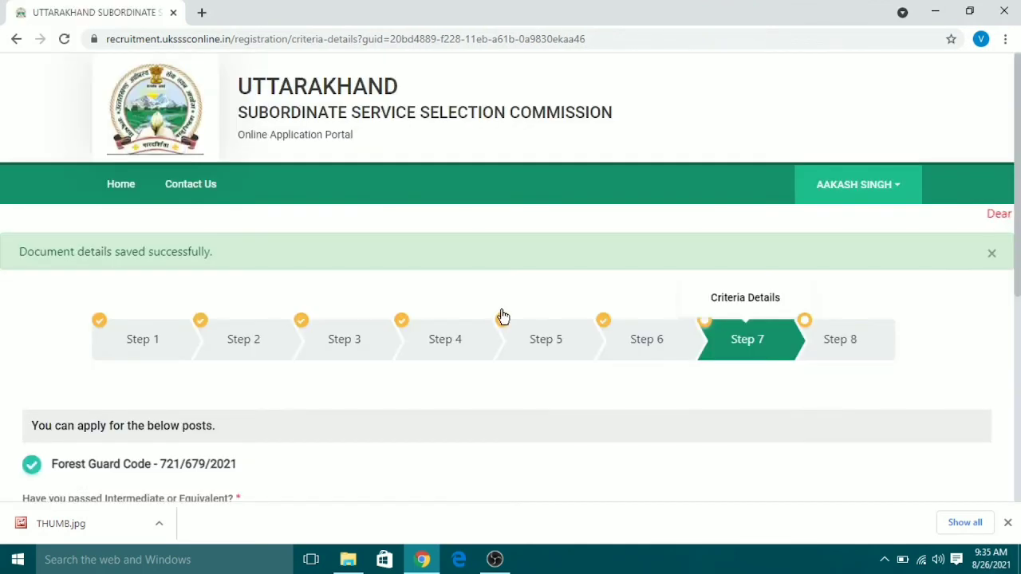
# Answer YES to passing Intermediate and Yes to holding a hill certificate.
pyautogui.scroll(-5, 502, 317)
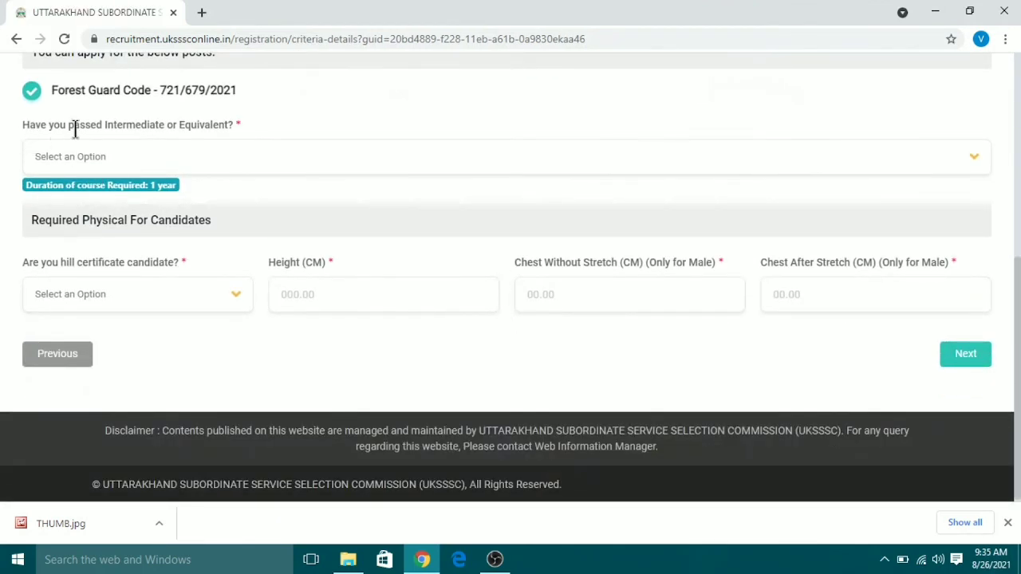
pyautogui.click(142, 169)
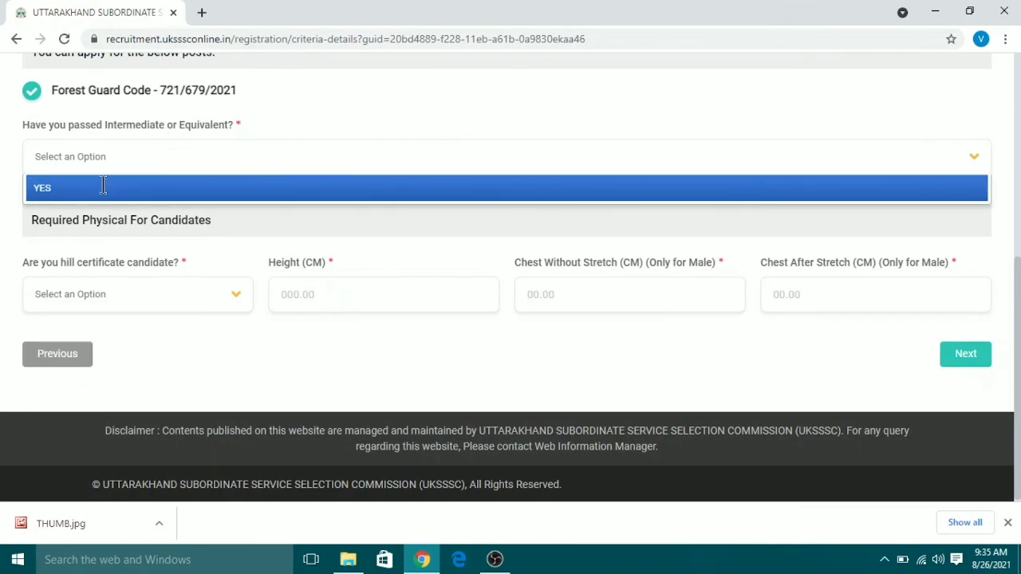
pyautogui.click(103, 186)
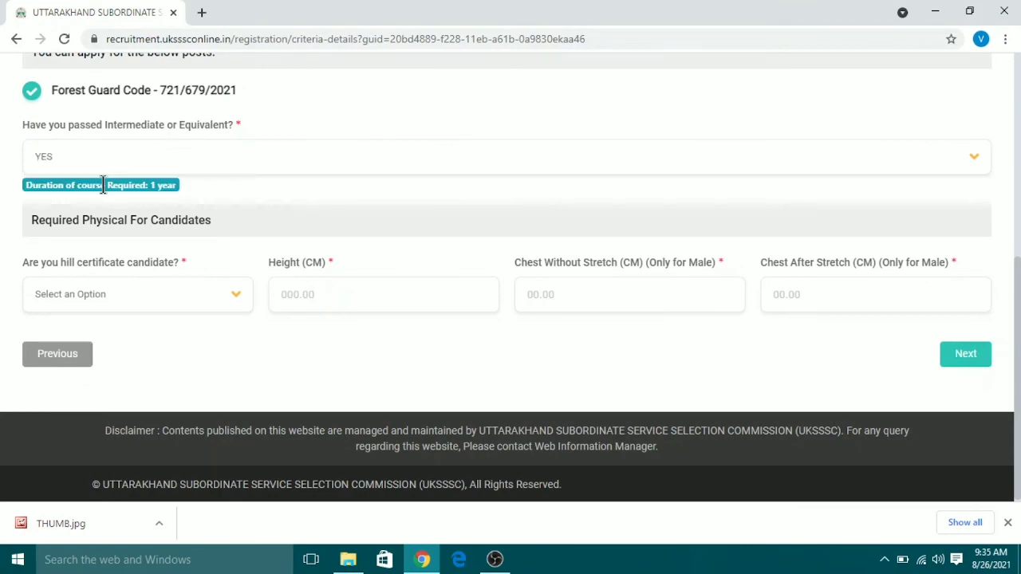
pyautogui.click(83, 301)
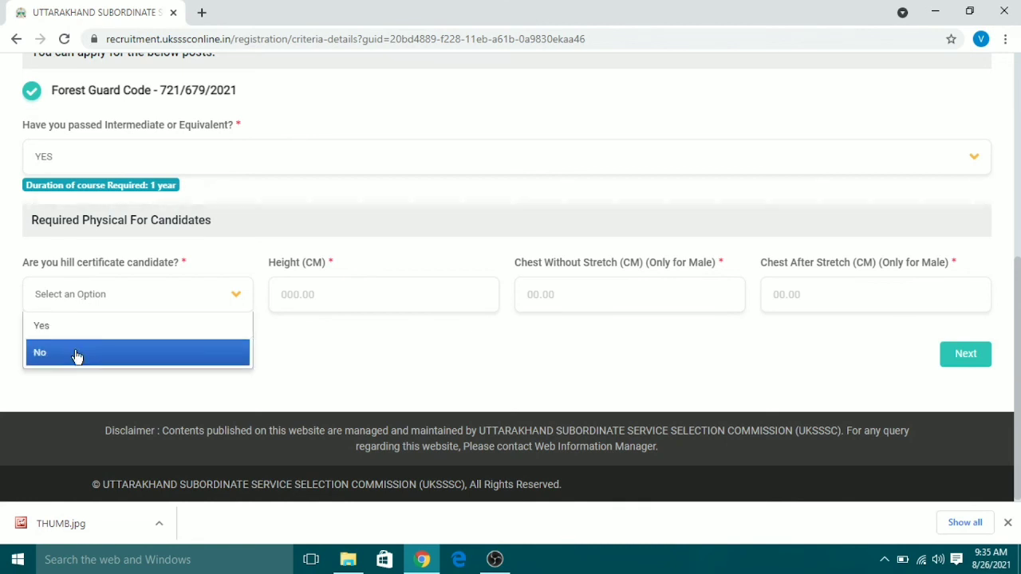
pyautogui.click(80, 335)
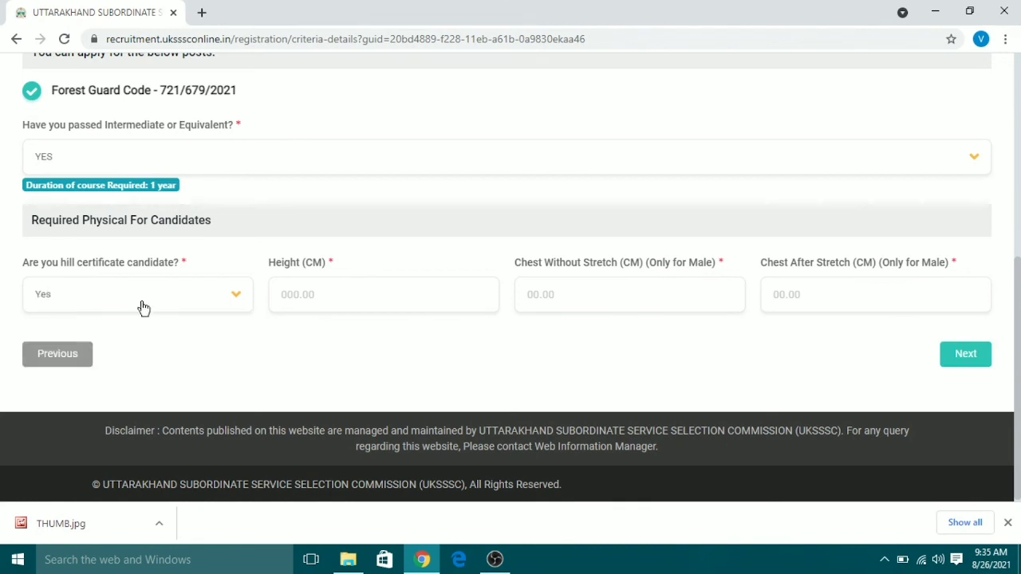
# Enter height 166 cm and chest 77 and 83, then save the criteria.
pyautogui.click(301, 284)
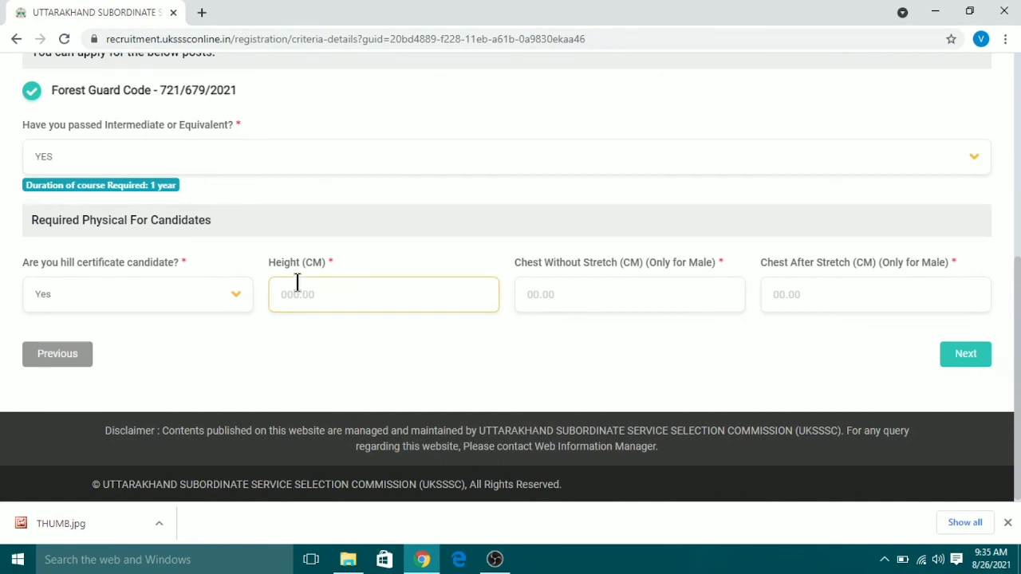
pyautogui.write('166')
pyautogui.click(557, 294)
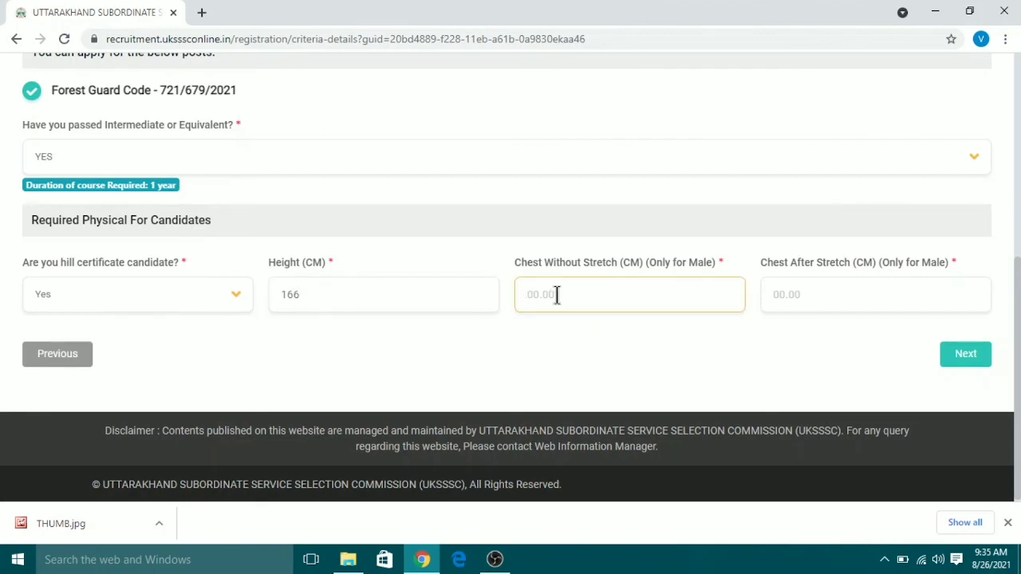
pyautogui.write('77')
pyautogui.click(779, 293)
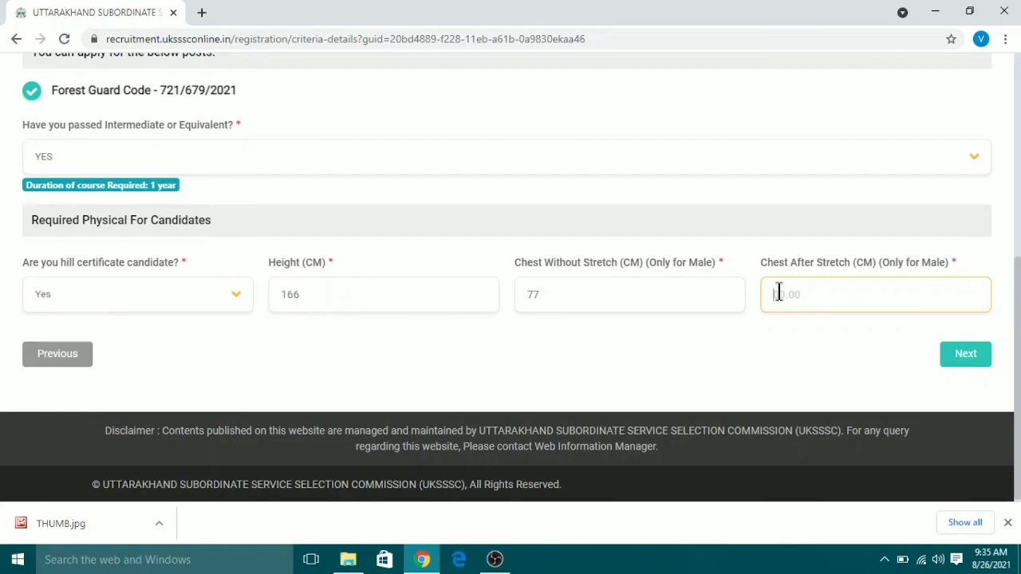
pyautogui.write('83')
pyautogui.click(975, 365)
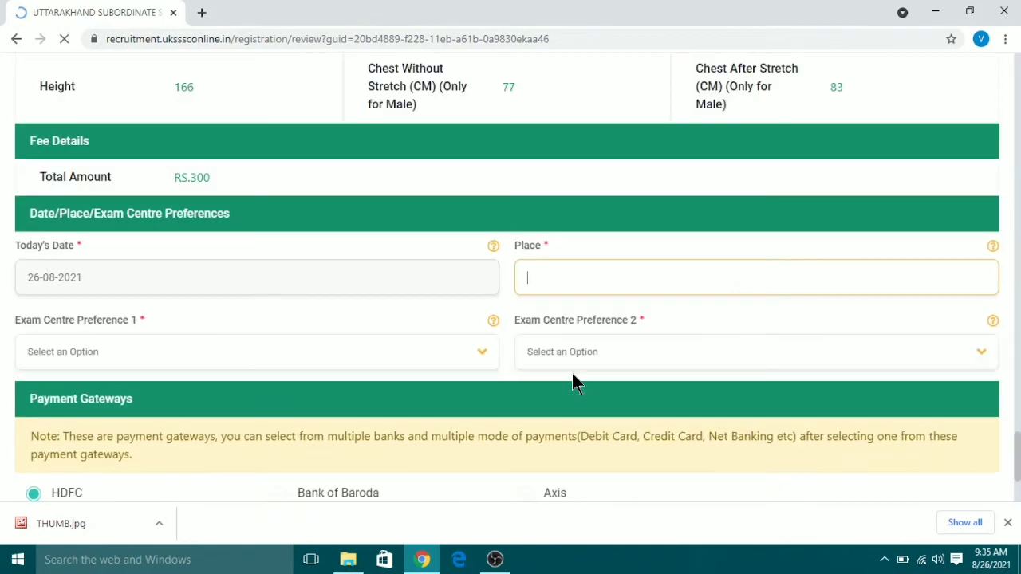
pyautogui.scroll(15, 572, 374)
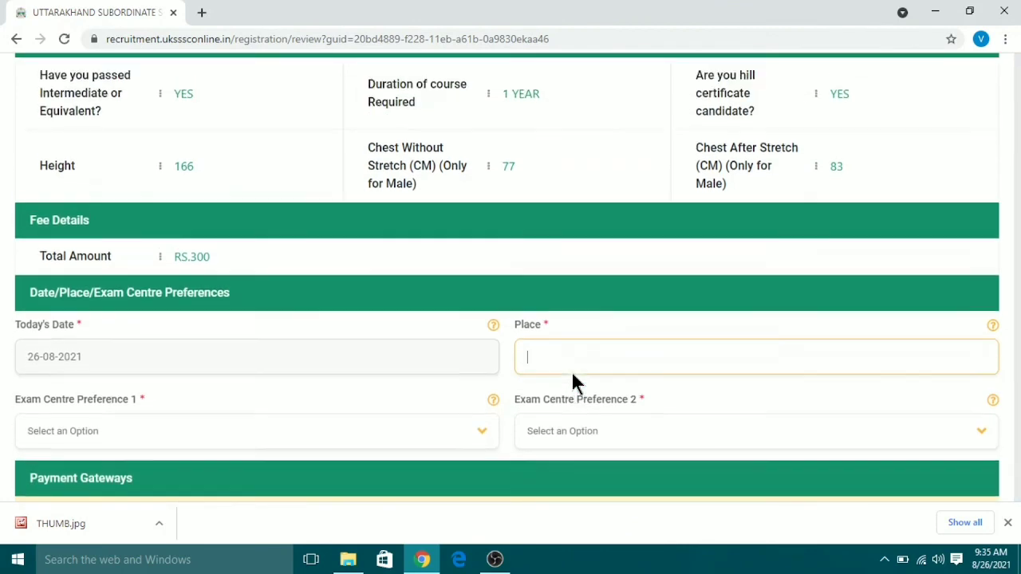
pyautogui.scroll(20, 572, 373)
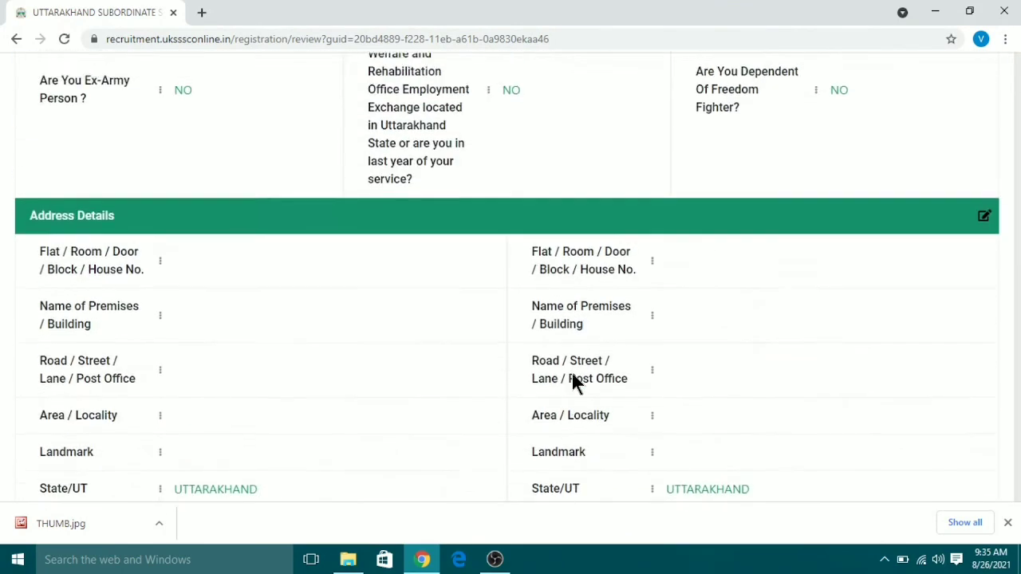
pyautogui.scroll(4, 572, 373)
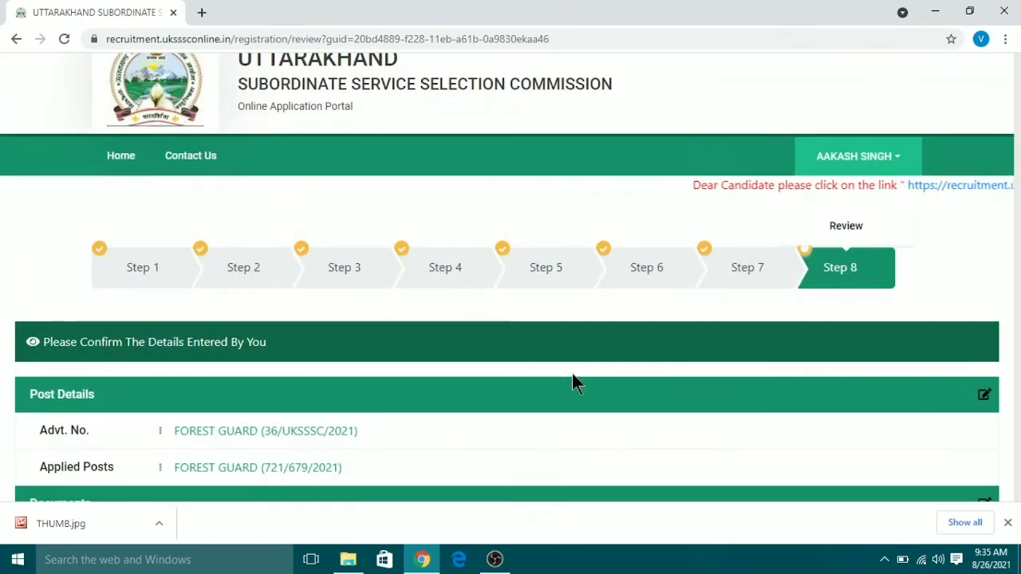
pyautogui.scroll(-2, 572, 374)
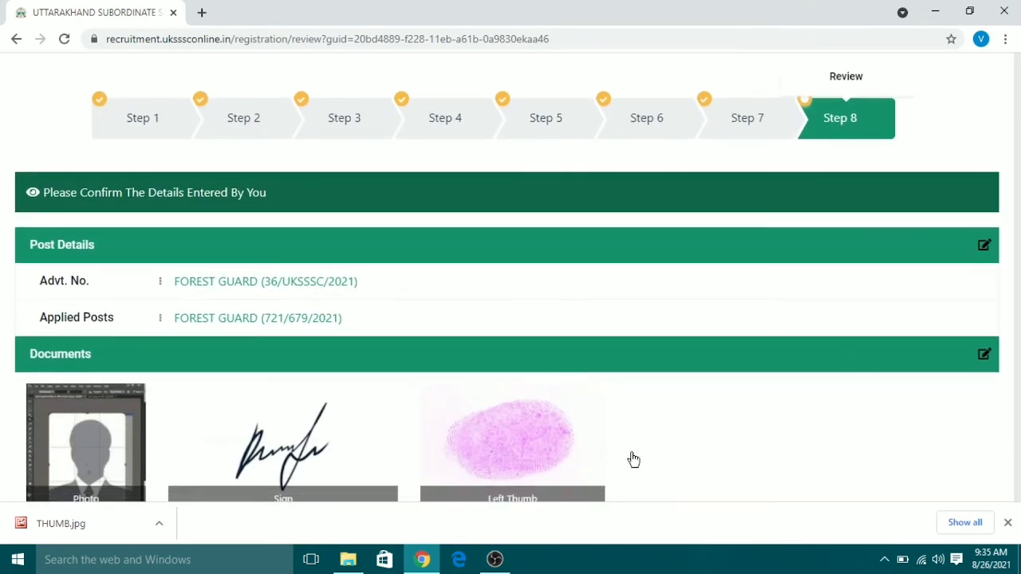
pyautogui.scroll(-1, 686, 438)
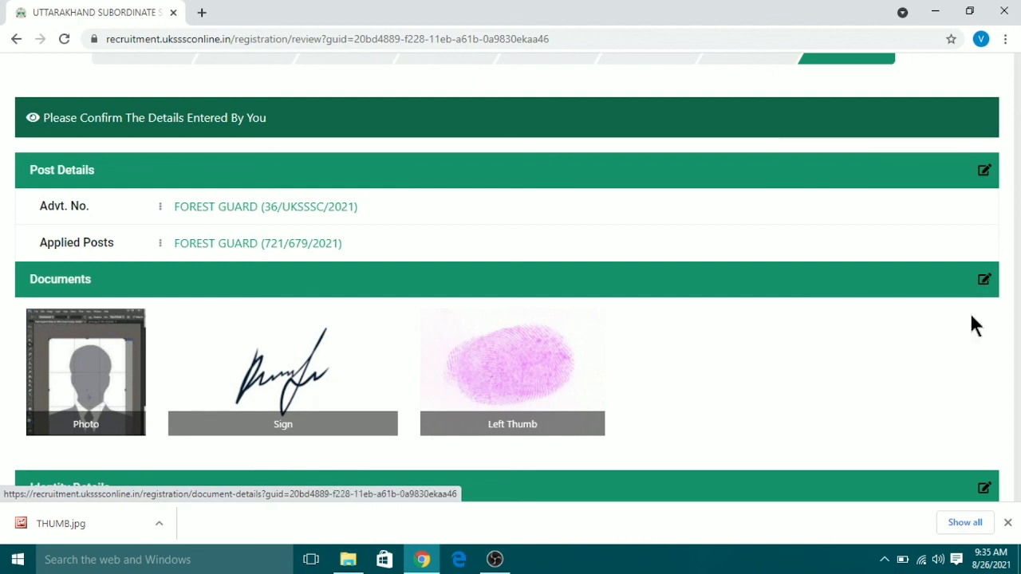
pyautogui.scroll(-2, 971, 317)
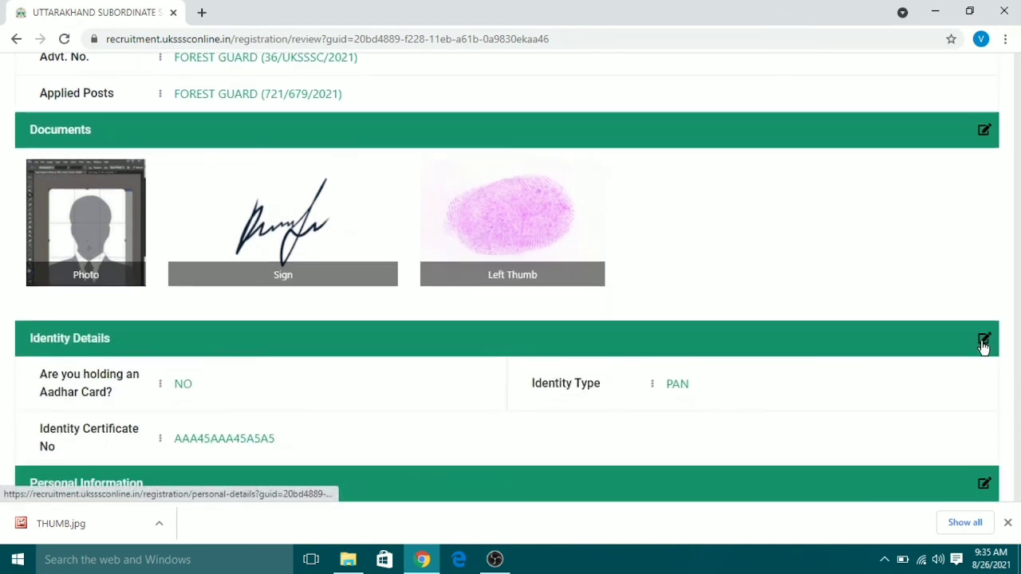
pyautogui.scroll(-15, 982, 347)
pyautogui.scroll(-15, 981, 352)
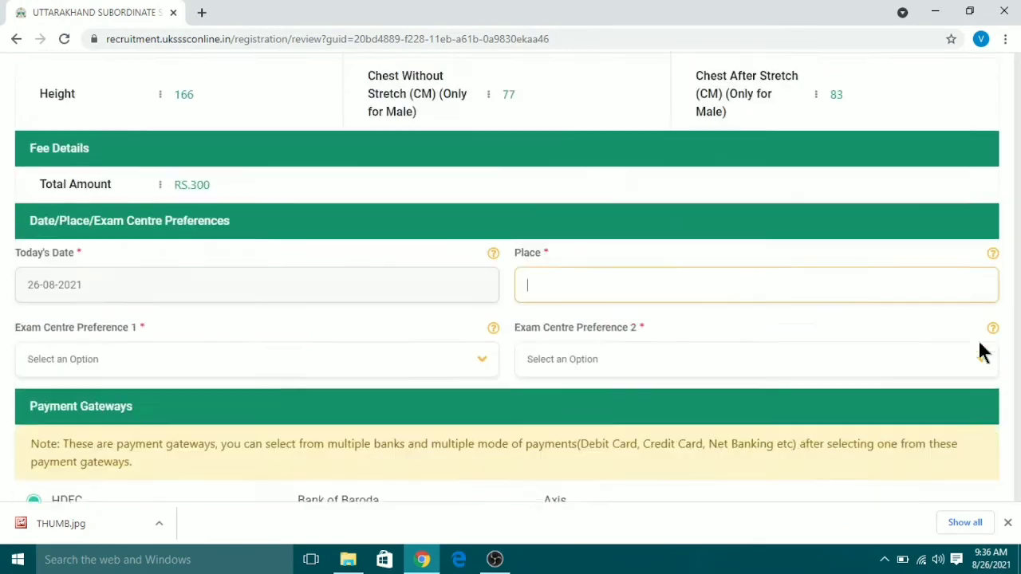
pyautogui.scroll(-1, 982, 351)
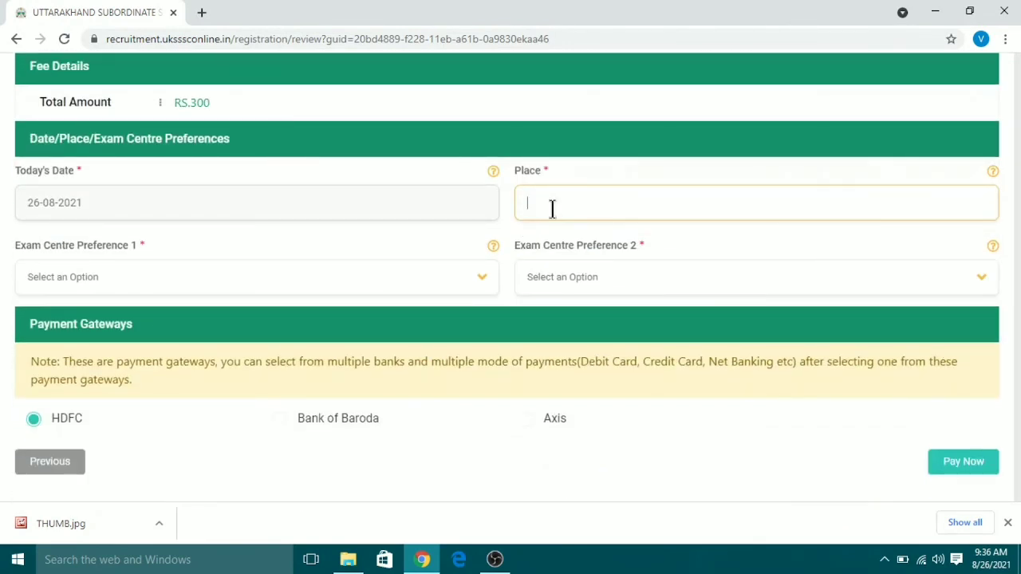
# Enter DEHRADUN as the place and pick Dehradun as first exam centre preference.
pyautogui.write('DEHRADUN')
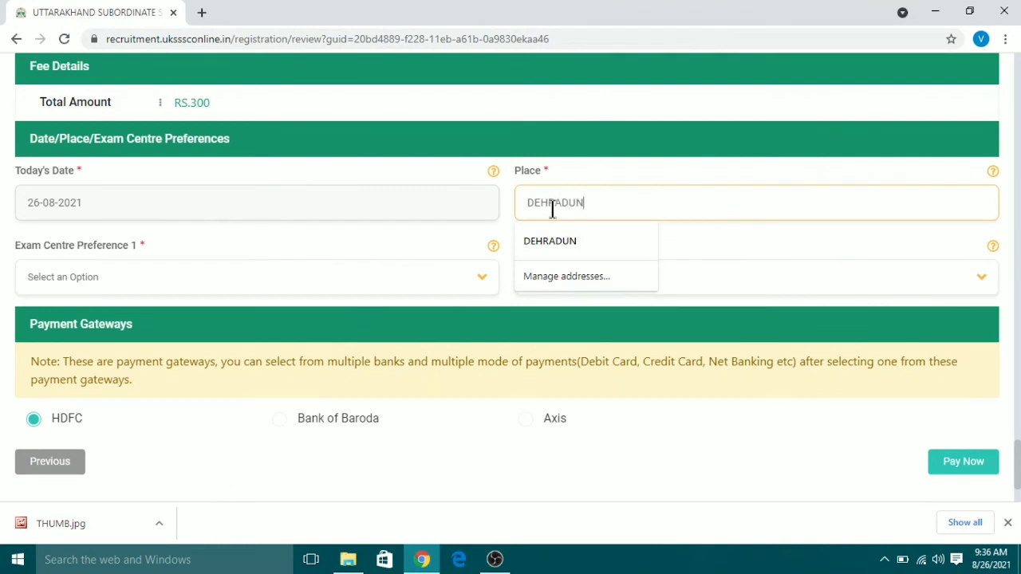
pyautogui.click(100, 277)
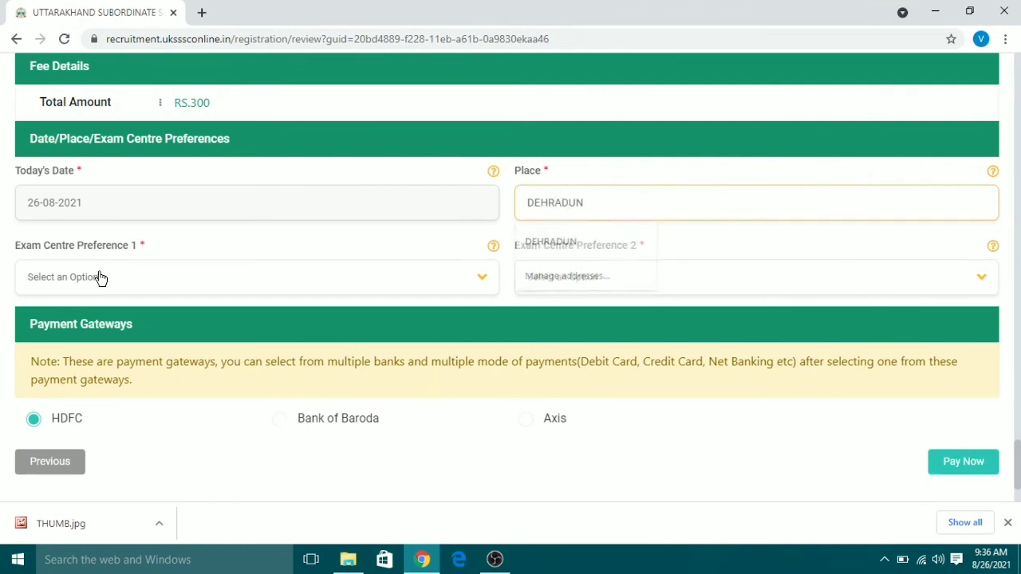
pyautogui.write('de')
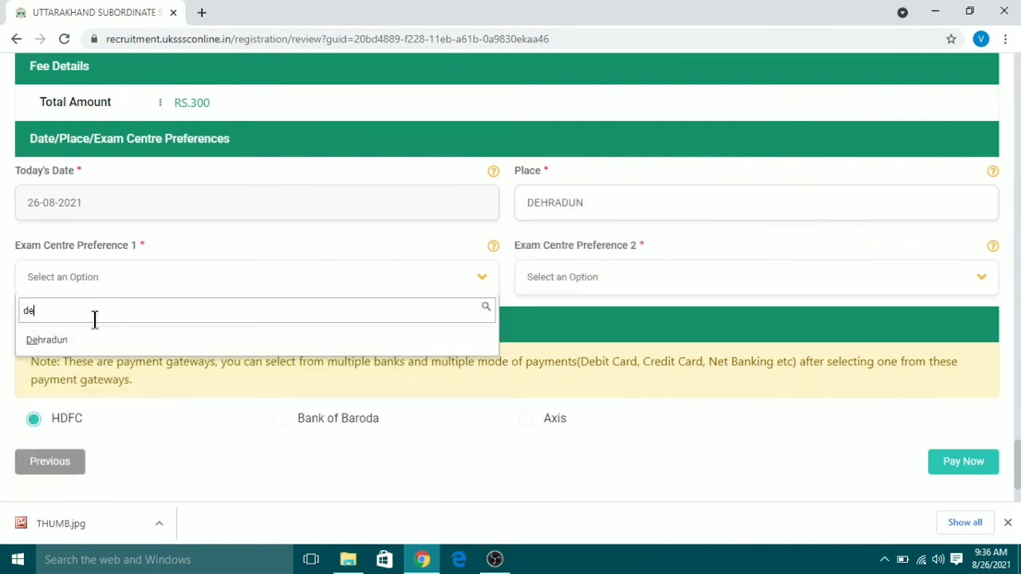
pyautogui.click(84, 346)
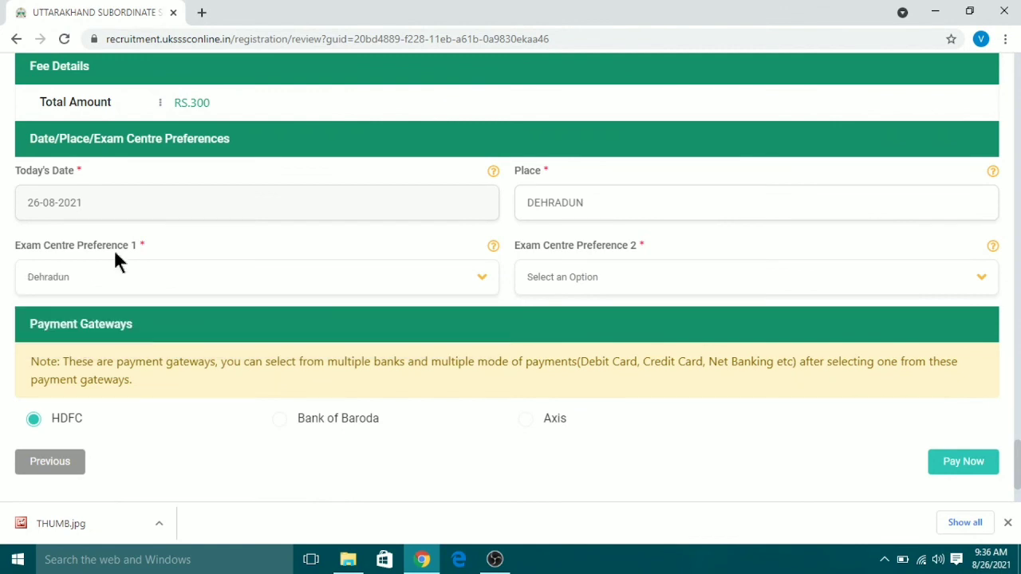
# Pick Haridwar as second exam centre, choose Bank of Baroda gateway, and proceed to pay.
pyautogui.click(635, 280)
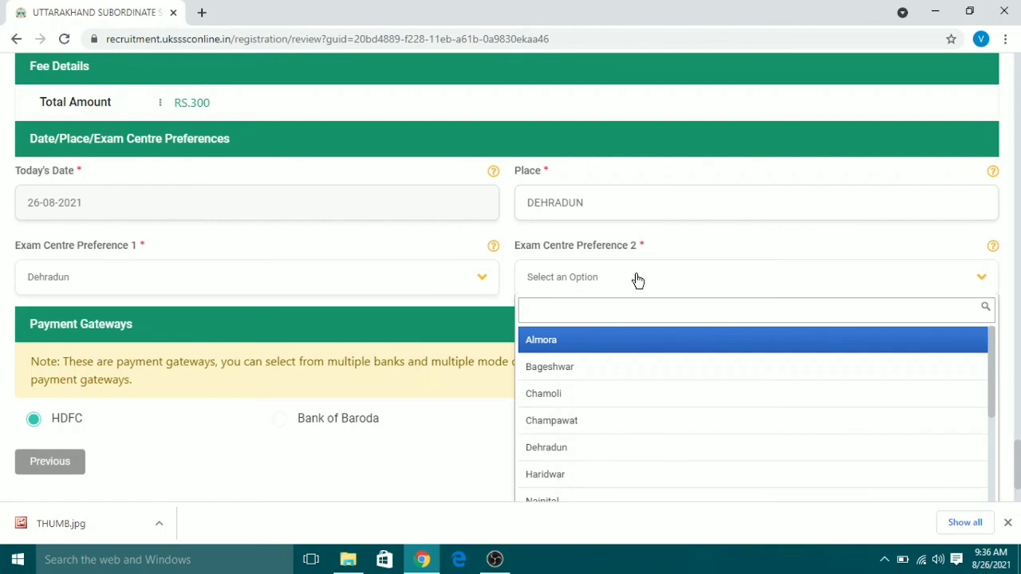
pyautogui.write('hari')
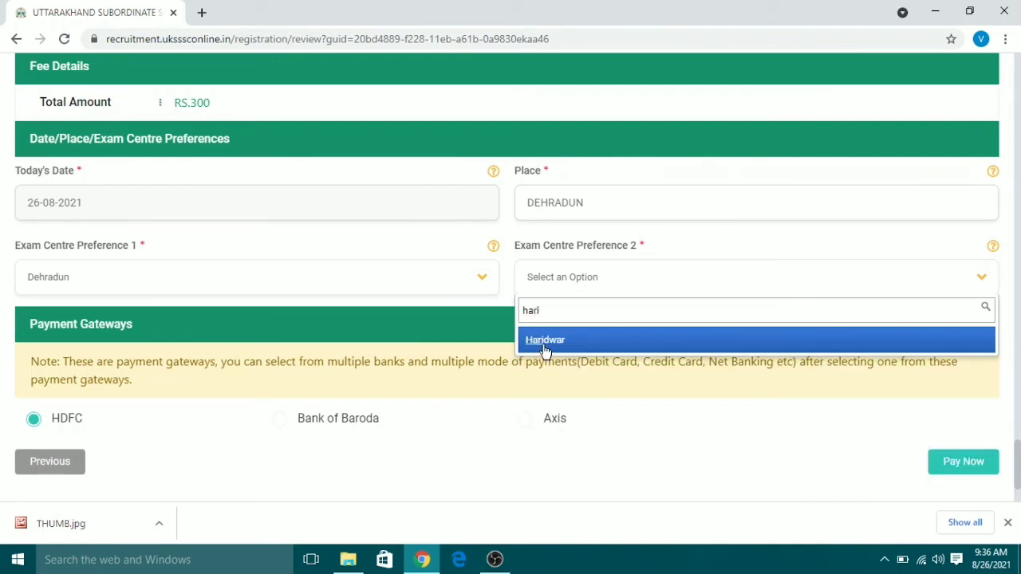
pyautogui.click(545, 341)
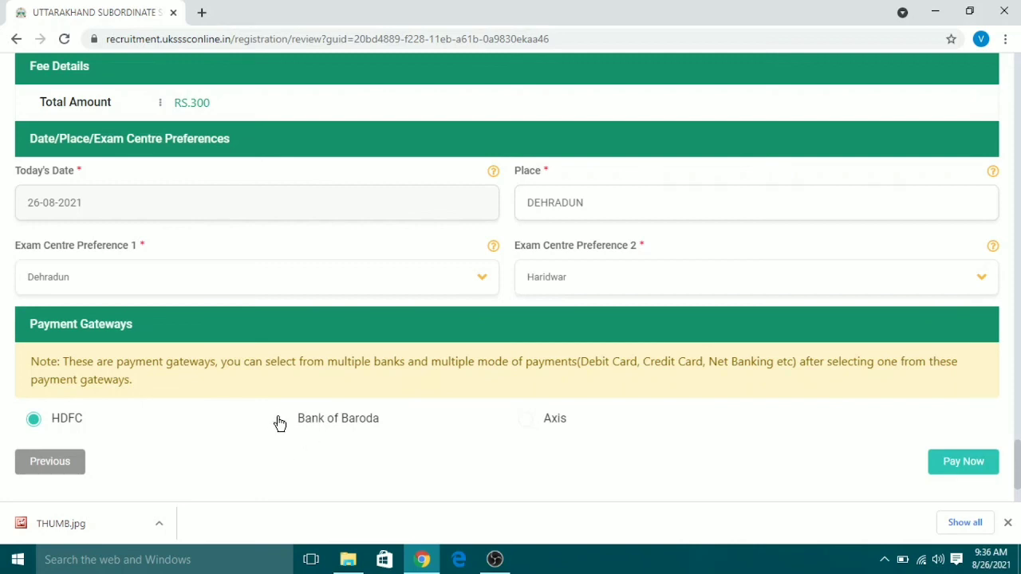
pyautogui.click(280, 420)
pyautogui.click(975, 461)
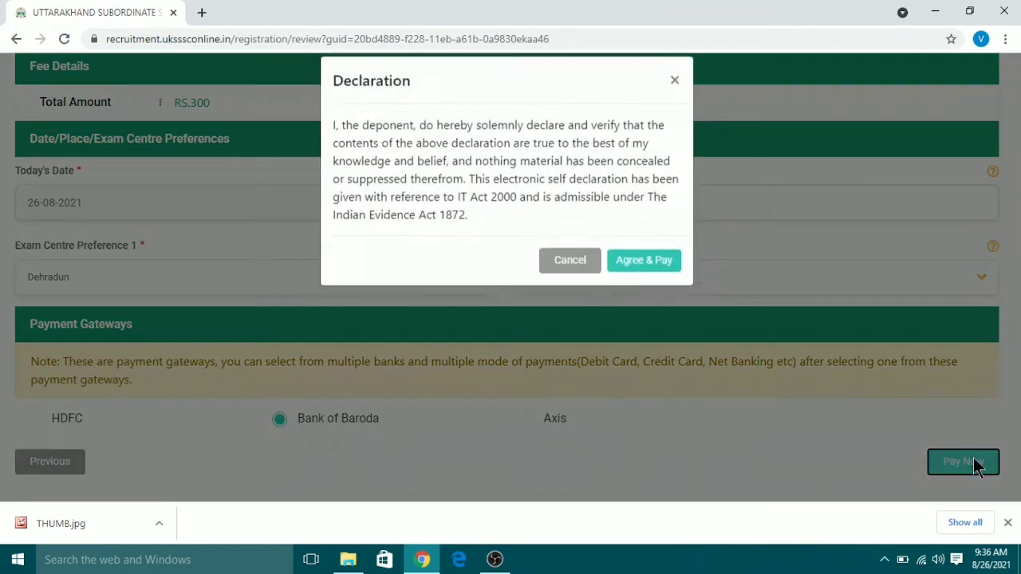
# Agree to the declaration and pay the INR 300.00 fee via UPI QR code with the captcha.
pyautogui.click(647, 277)
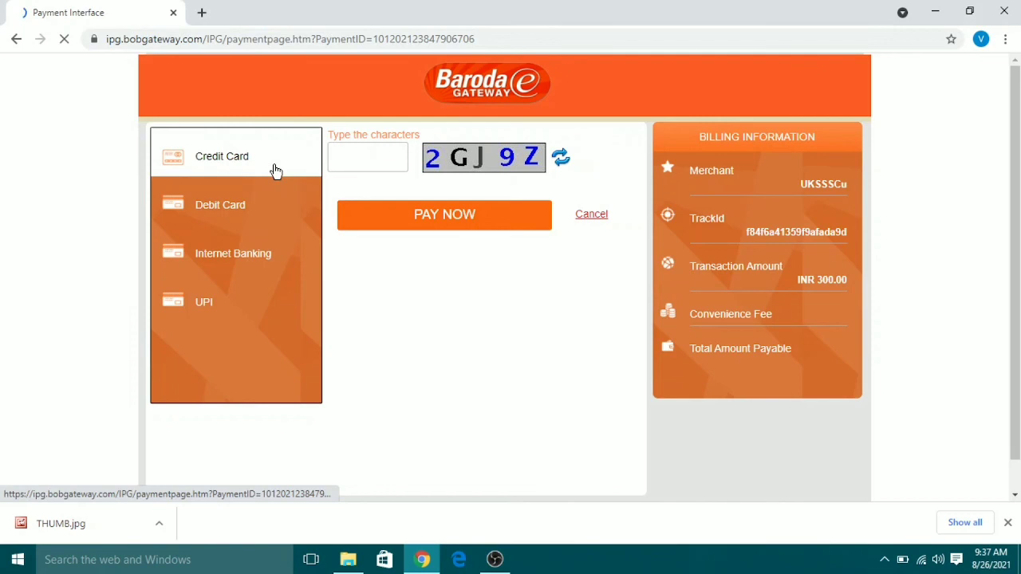
pyautogui.click(238, 210)
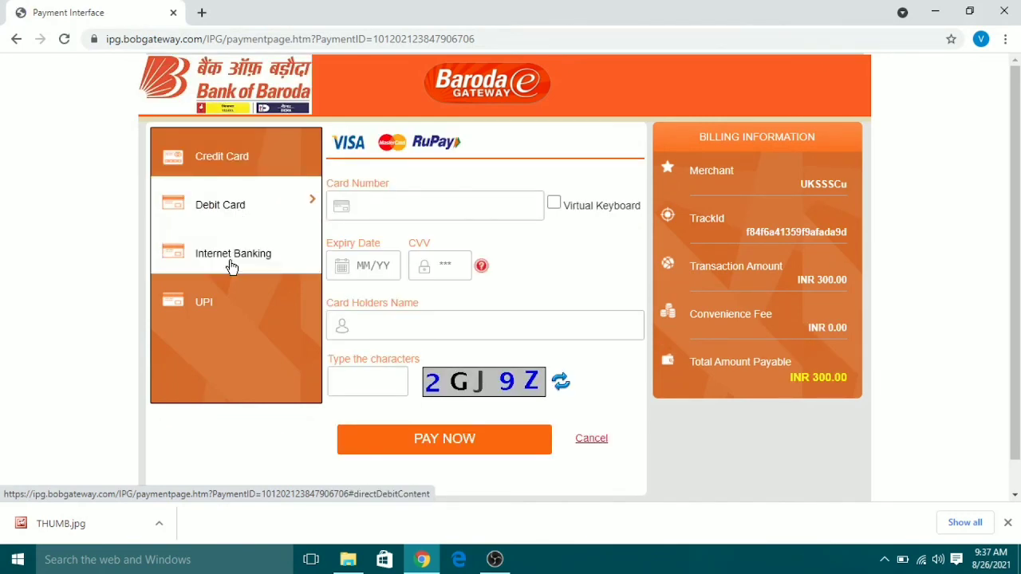
pyautogui.click(220, 306)
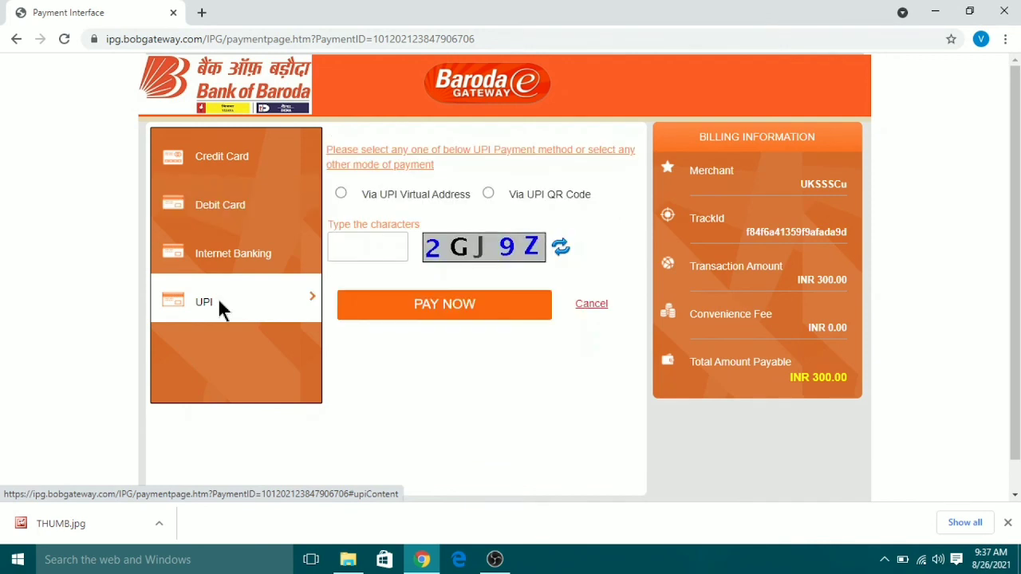
pyautogui.click(488, 194)
pyautogui.click(373, 283)
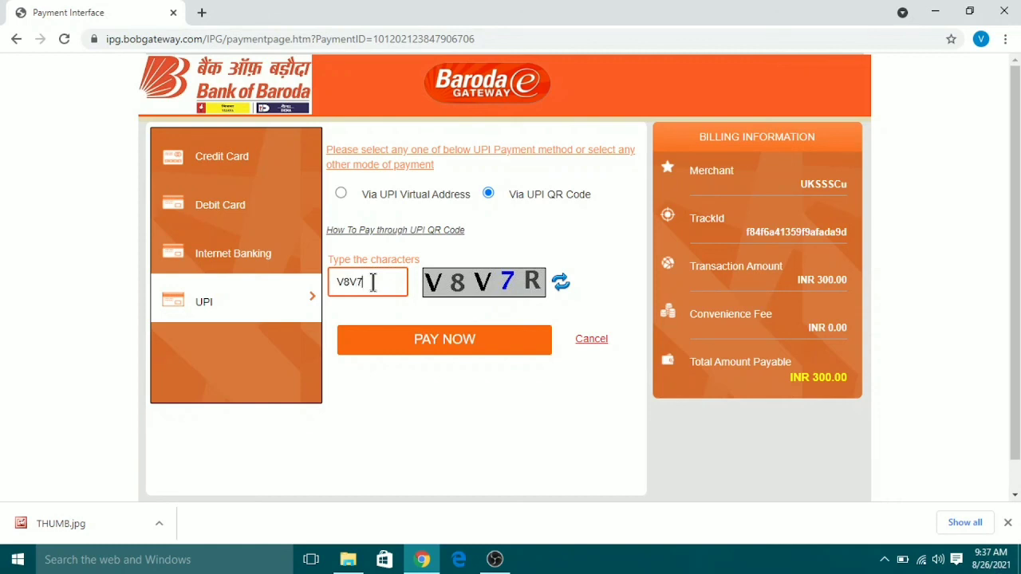
pyautogui.click(419, 340)
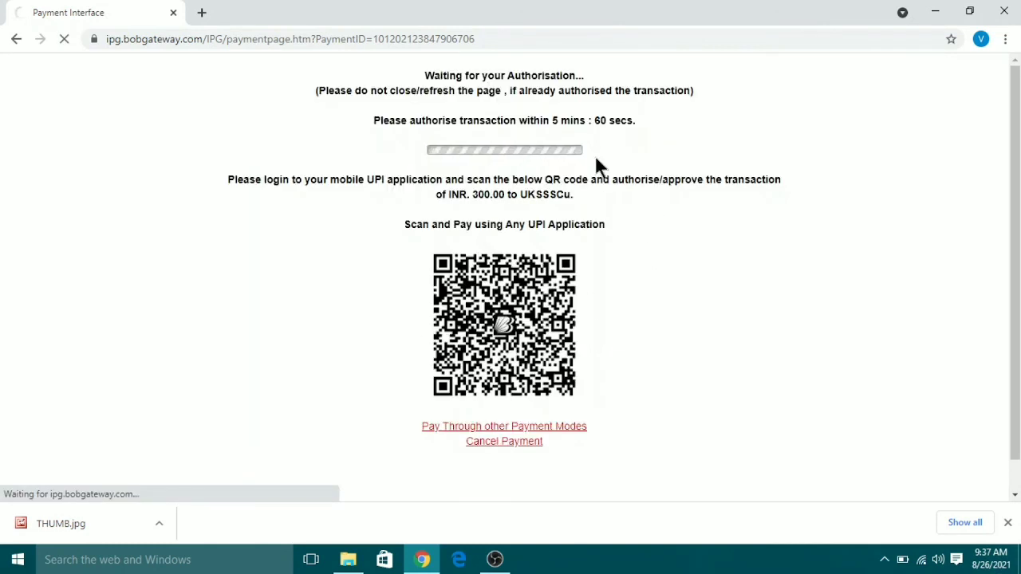